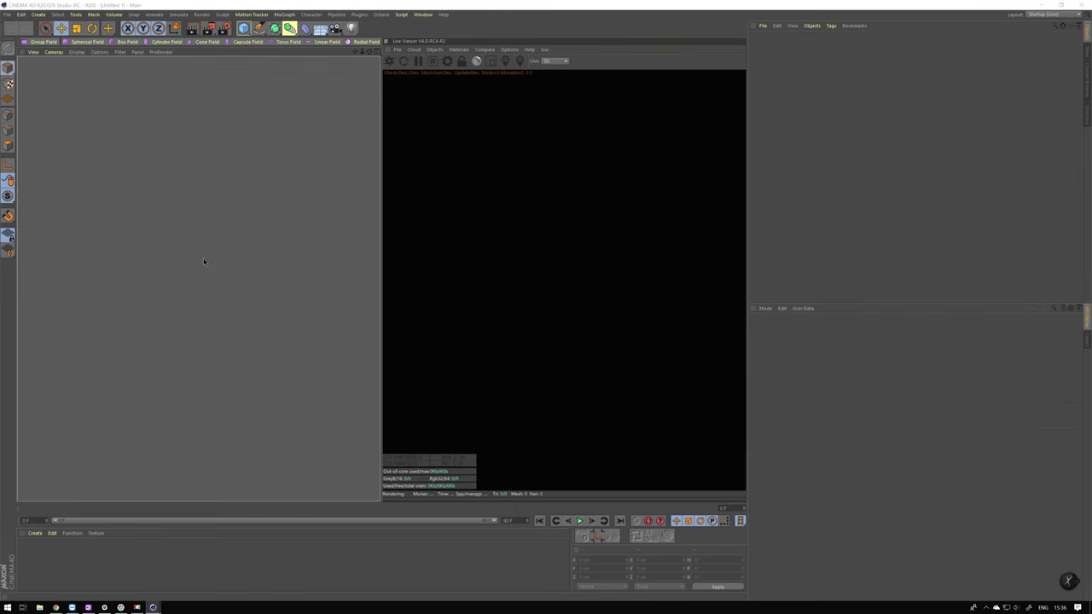
Open the project settings and set the frame rate to 25 FPS.
left_click(397, 549)
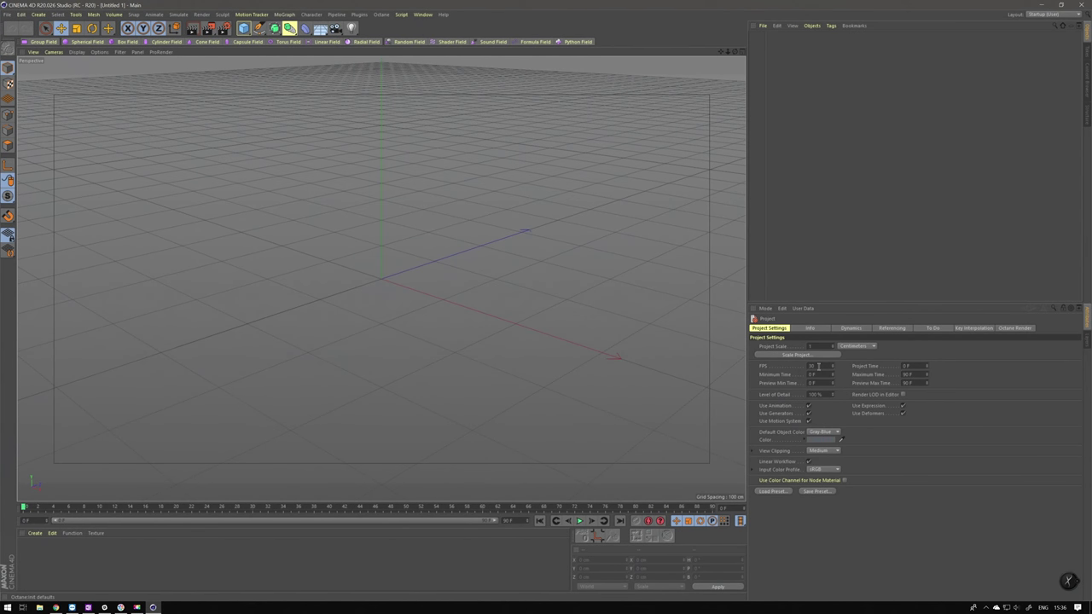
double_click(818, 367)
type("25")
key("Return")
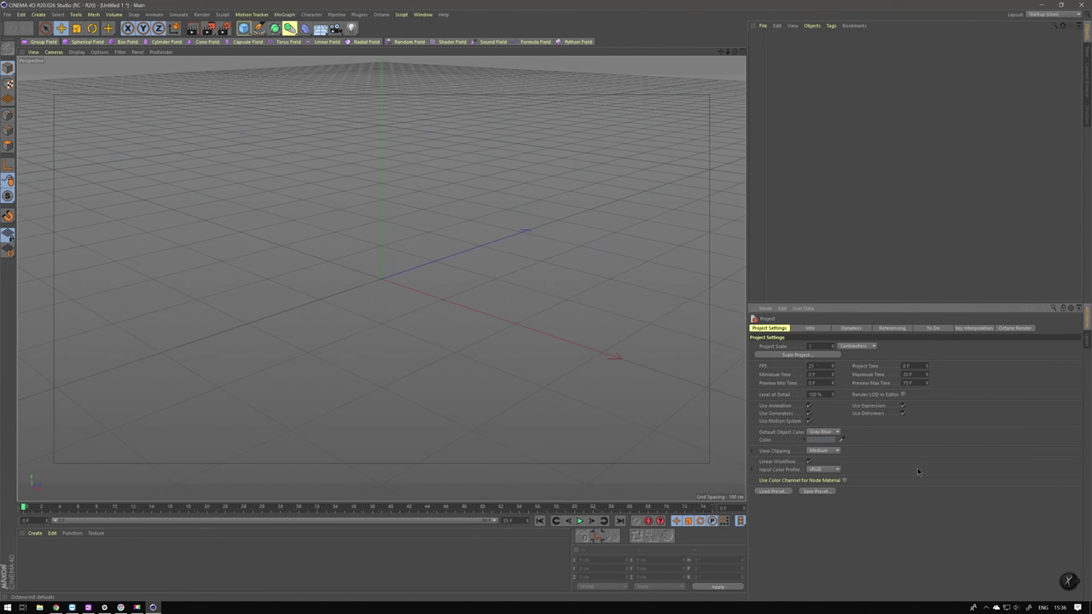
Set the timeline's end to frame 150 and extend the preview range to the full length.
left_click(516, 520)
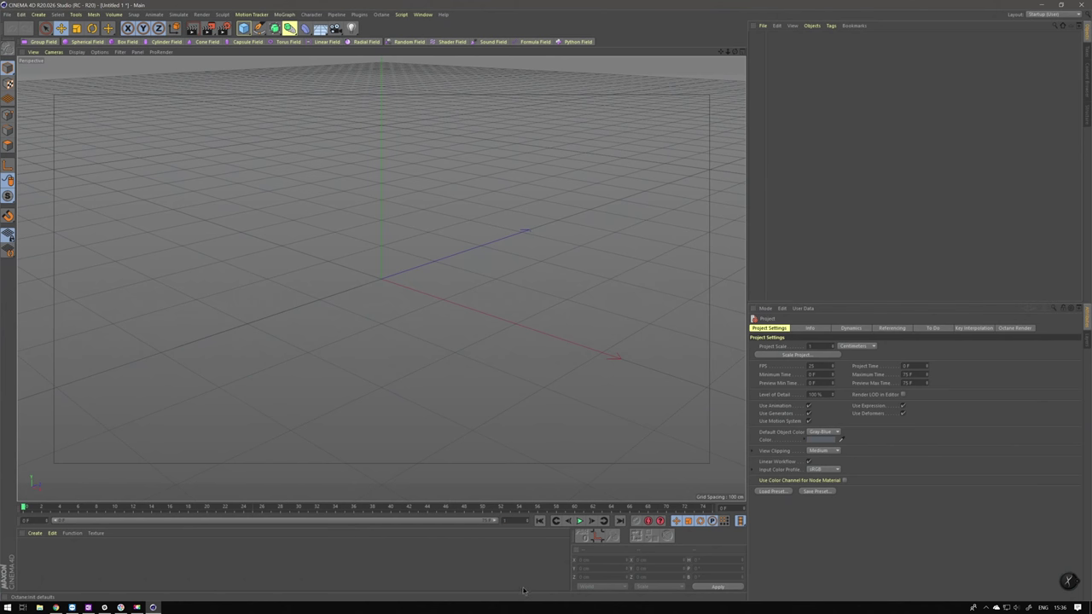
type("150")
left_click(506, 564)
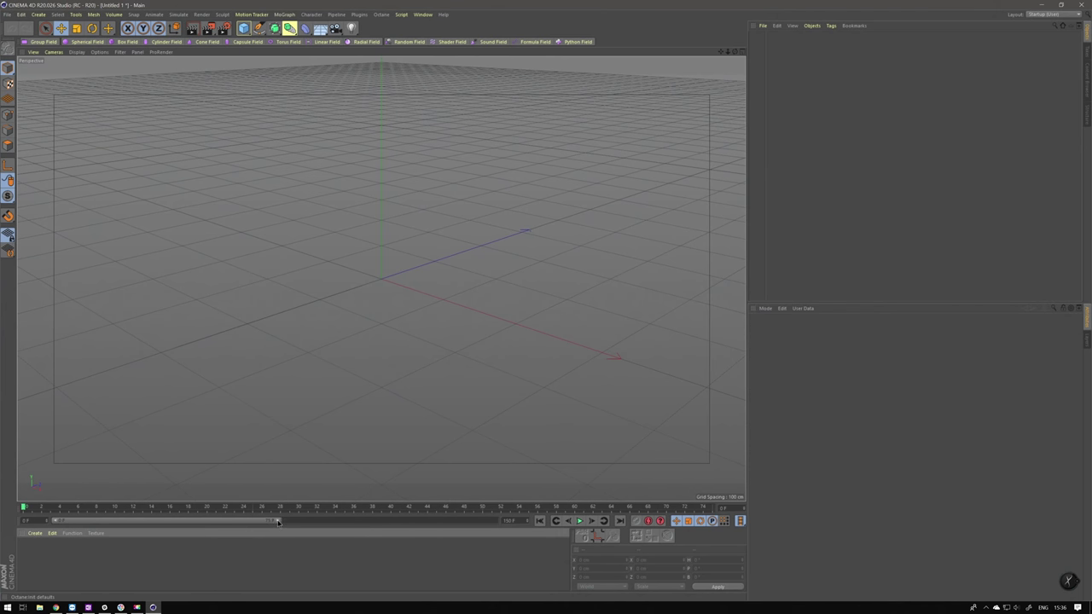
left_click_drag(281, 521, 495, 523)
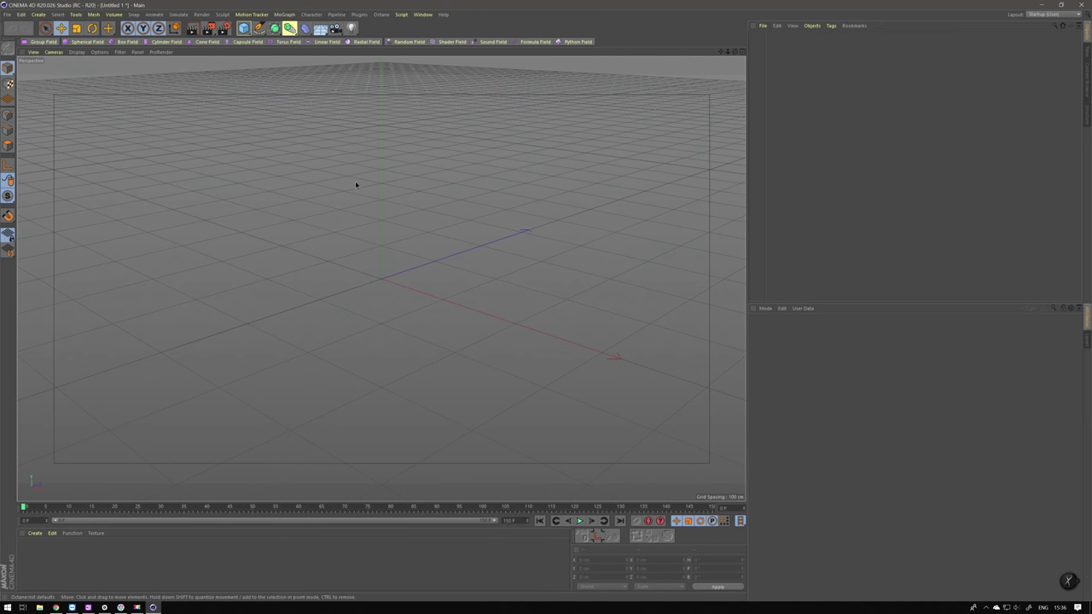
Add a camera, look through it, orbit it to a low view facing the horizon, and select it.
left_click(335, 28)
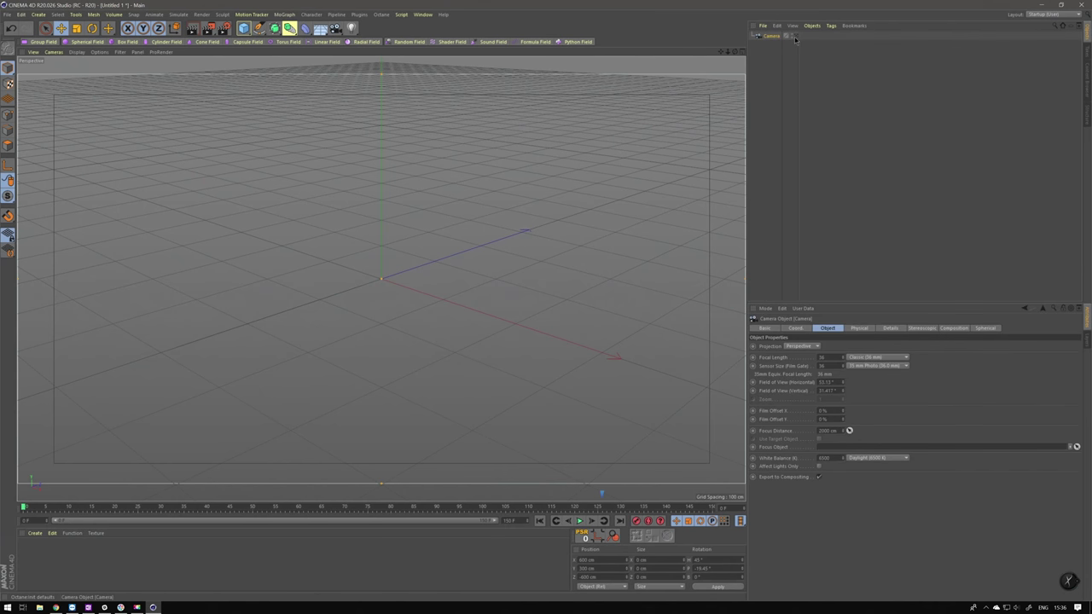
left_click(558, 224)
left_click(789, 151)
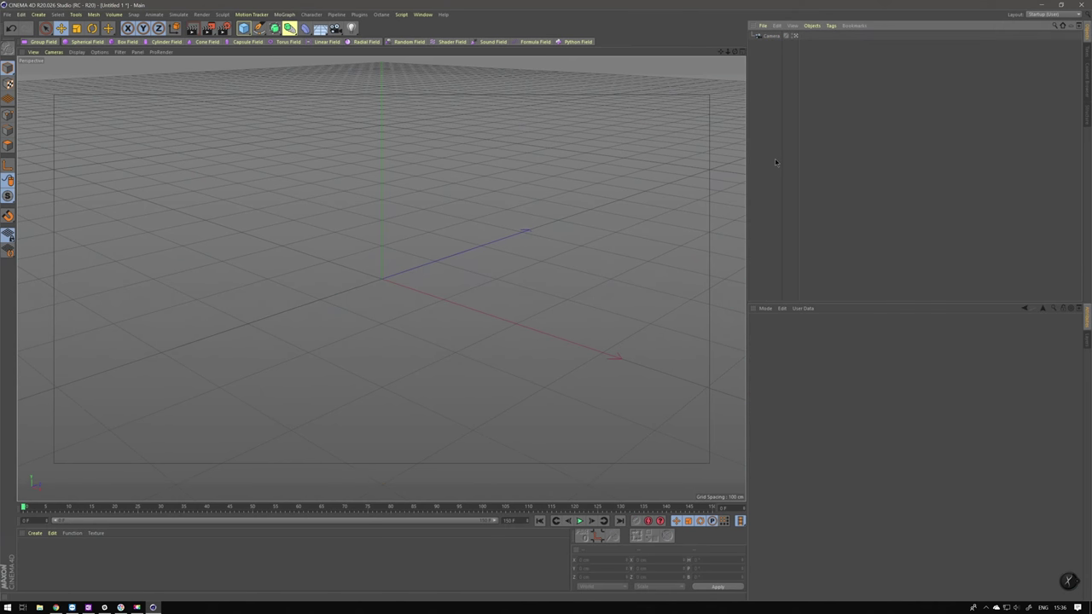
left_click_drag(788, 150, 770, 167, "alt")
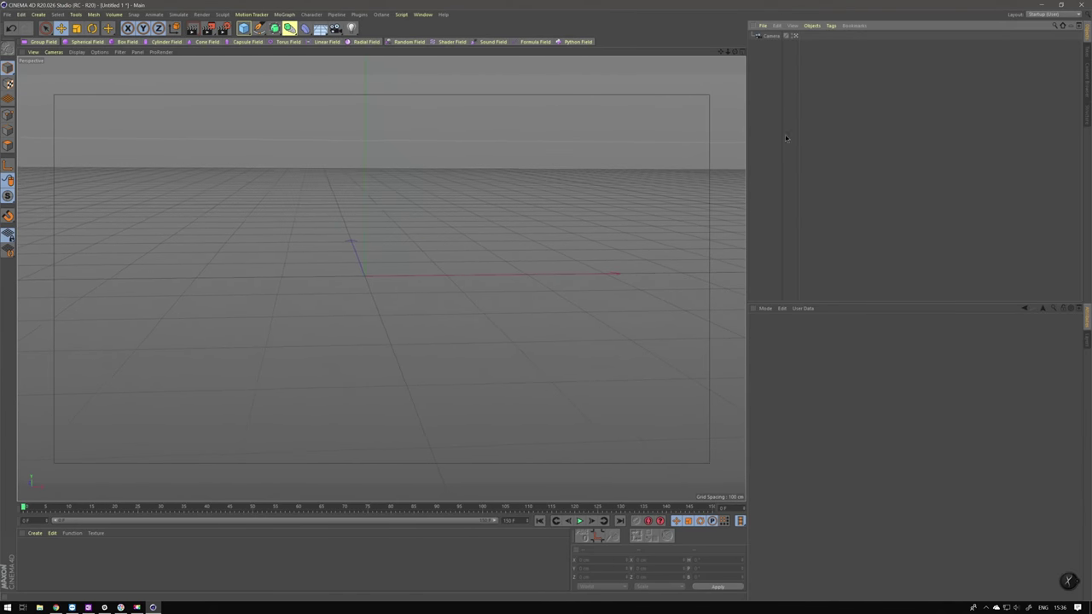
left_click(771, 35)
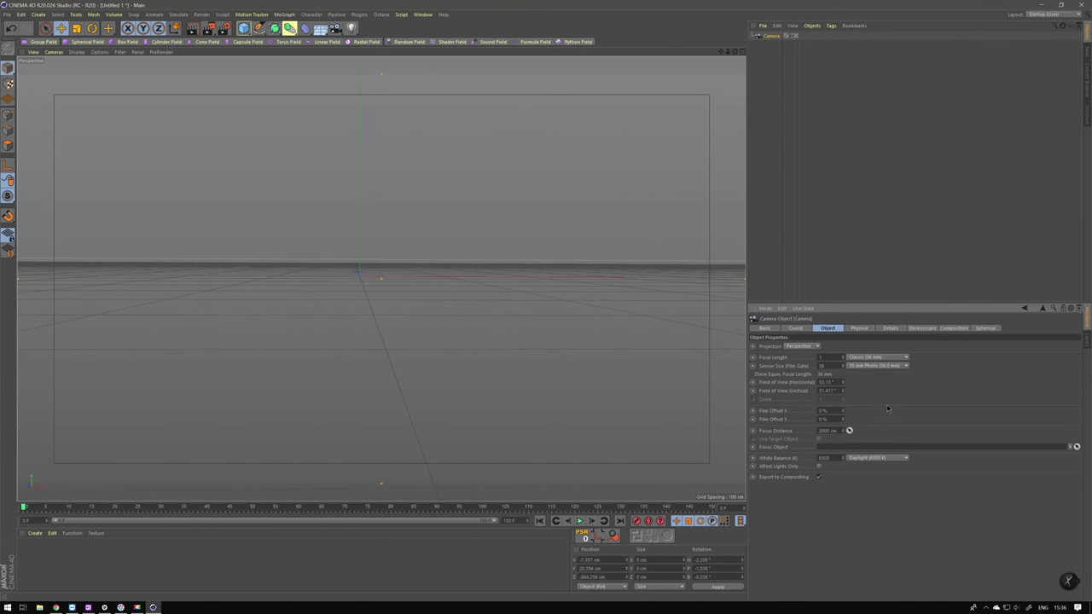
Save the project as Scene in the Animation folder.
key("ctrl+s")
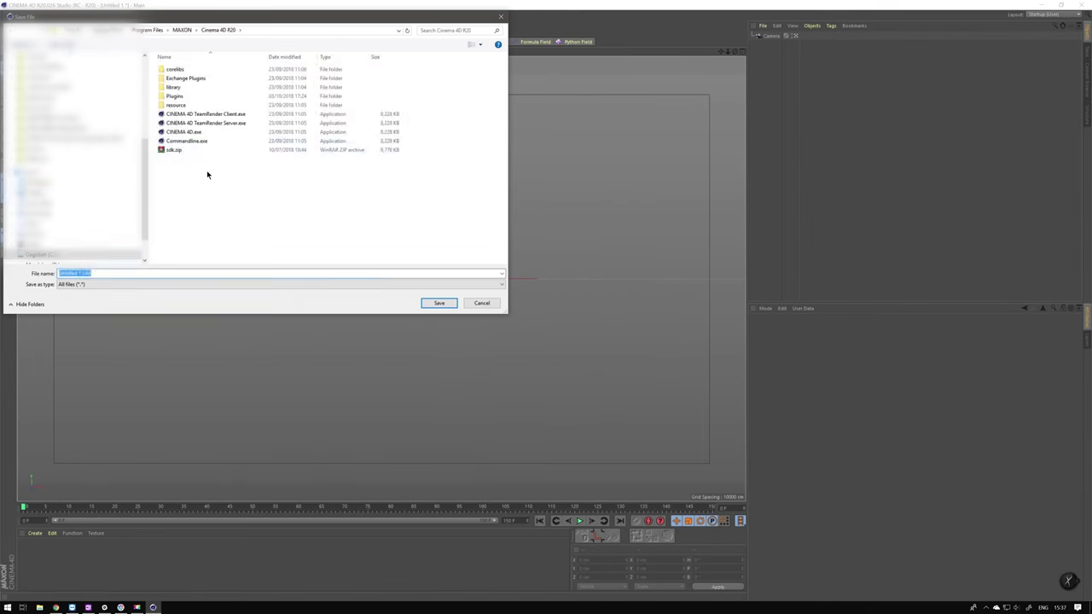
double_click(227, 138)
left_click(206, 273)
type("Scene")
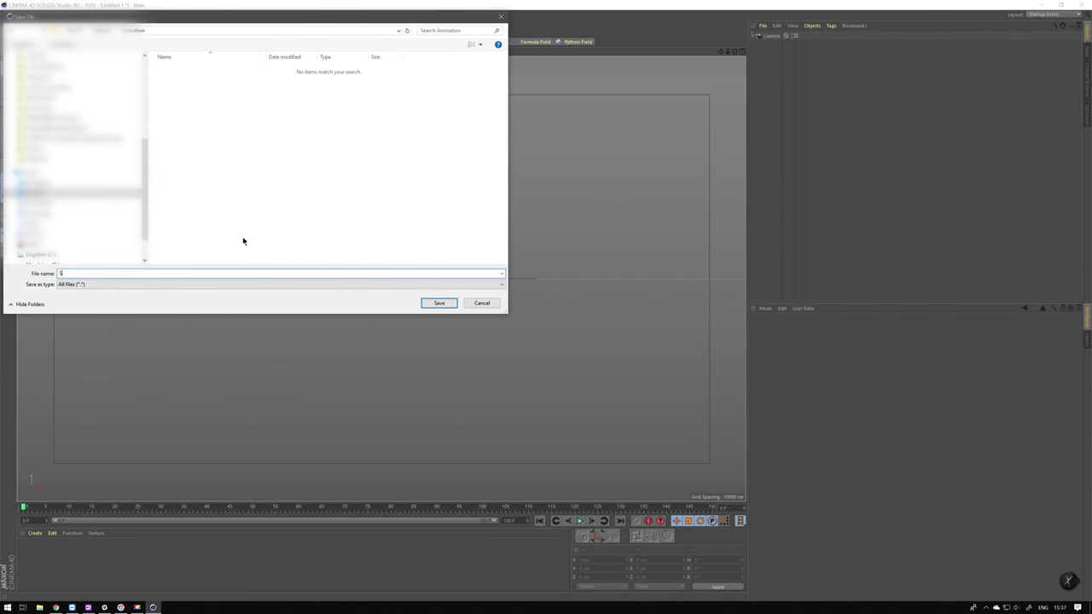
key("Return")
Add a null object and rename it Animation Container.
left_click(245, 28)
left_click(269, 42)
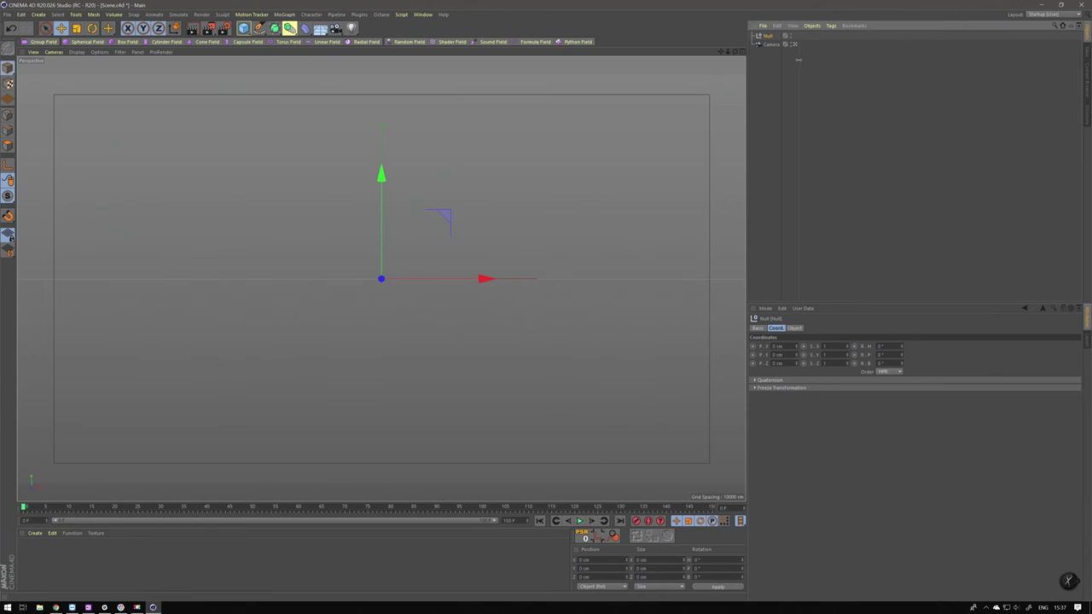
double_click(769, 37)
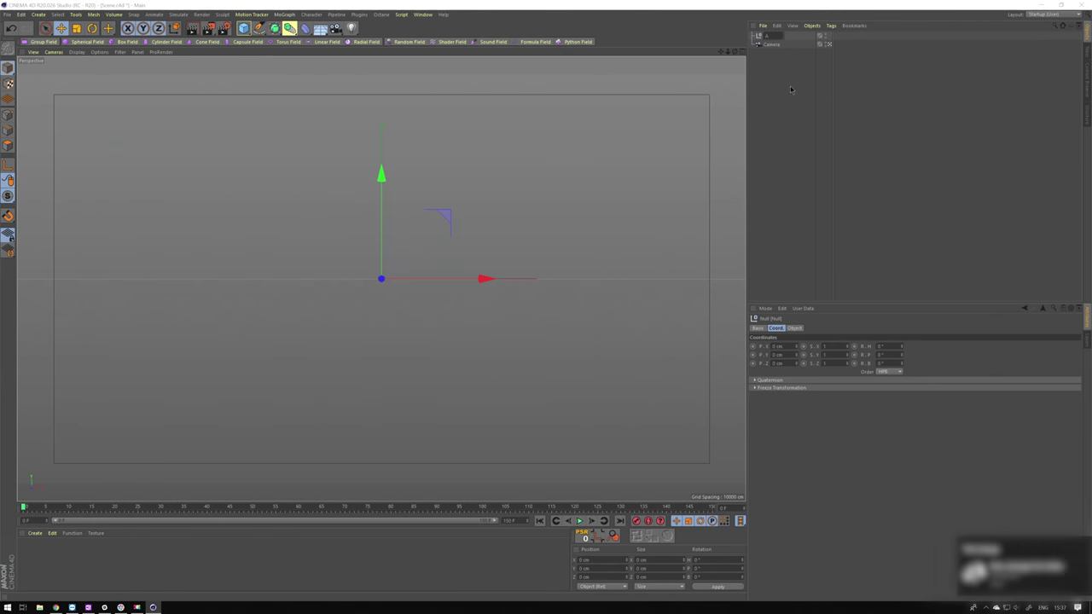
type("Arrows")
key("Return")
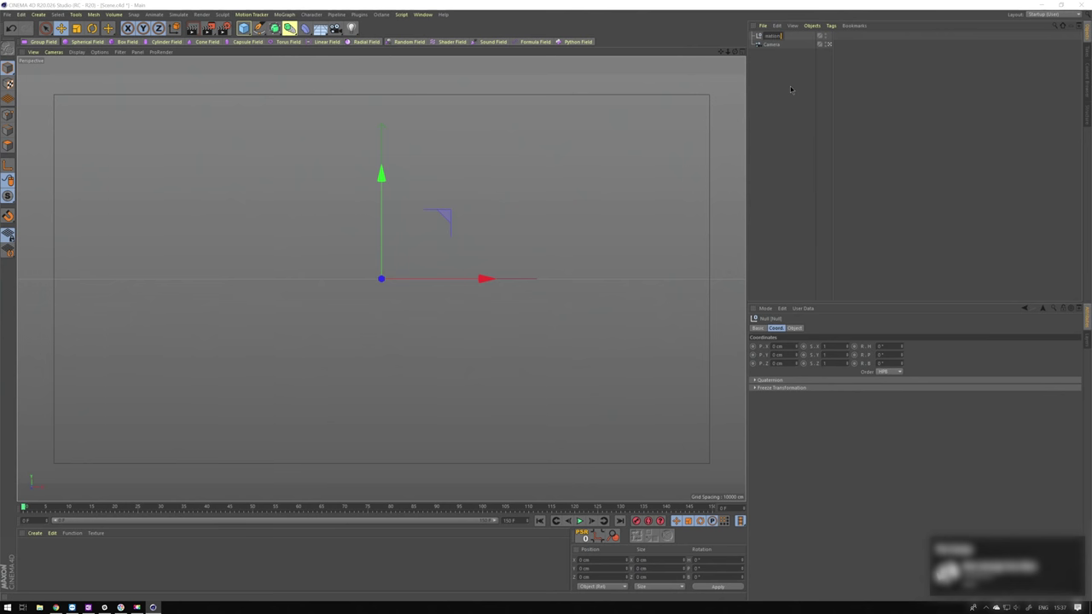
type("ontainer")
key("Return")
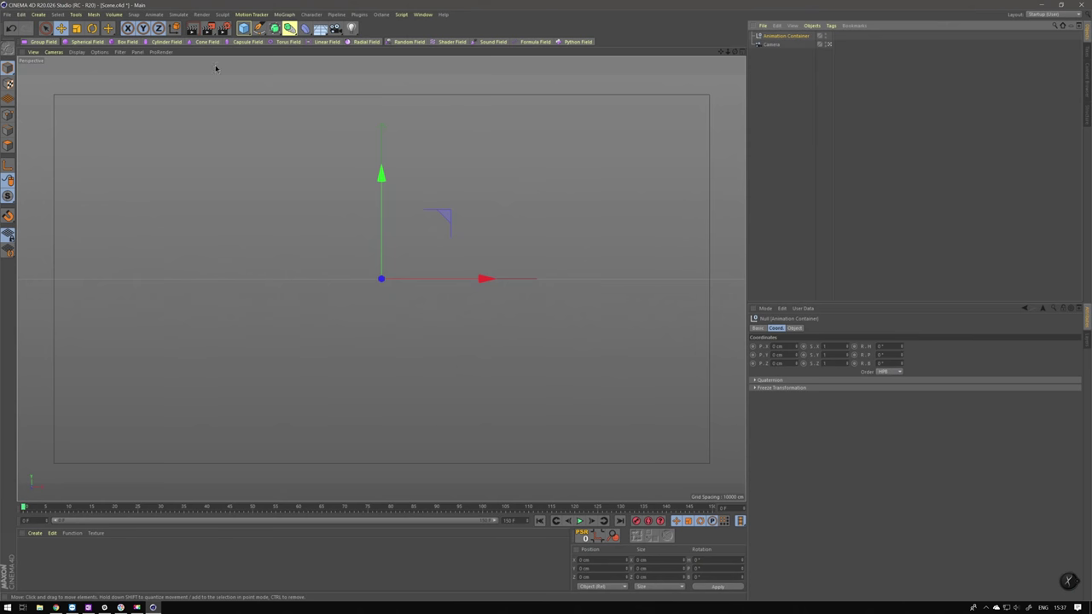
Add a cube as a child of Animation Container and collapse the container's hierarchy.
left_click(244, 28)
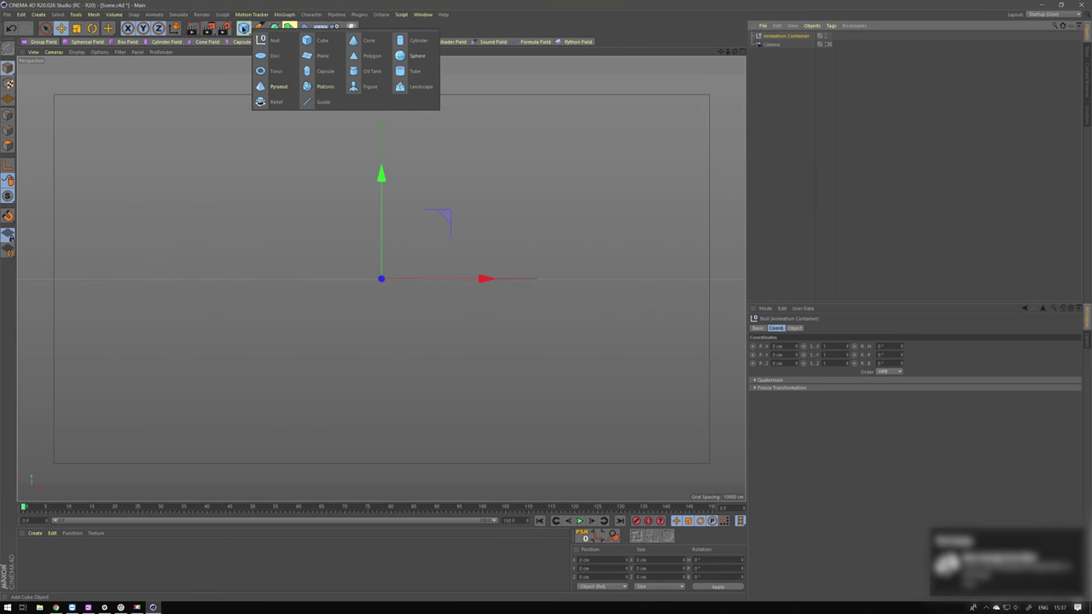
left_click(315, 39)
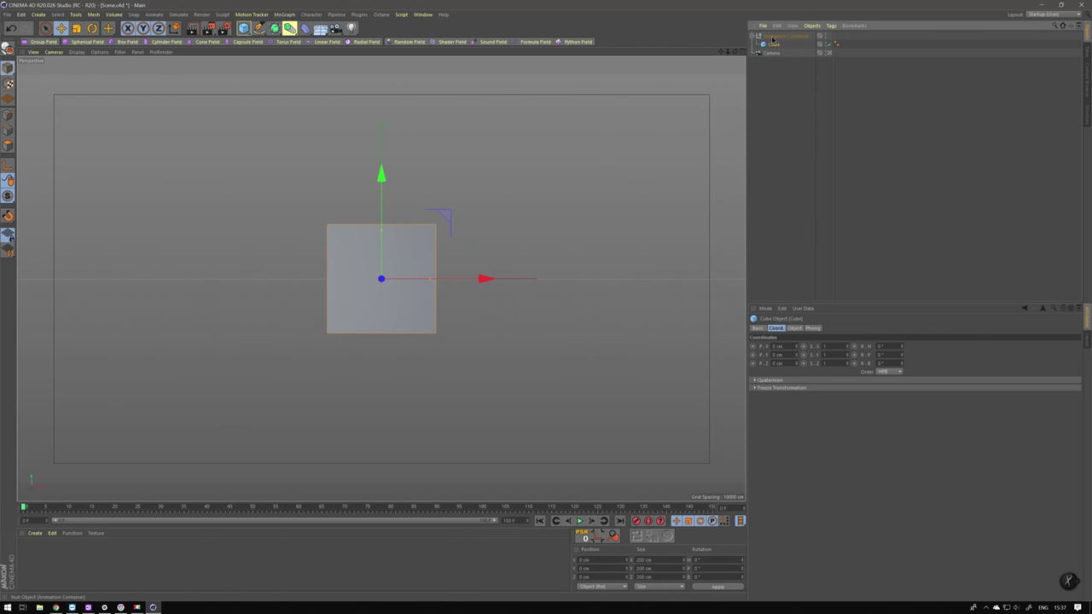
left_click(772, 36)
left_click(752, 36)
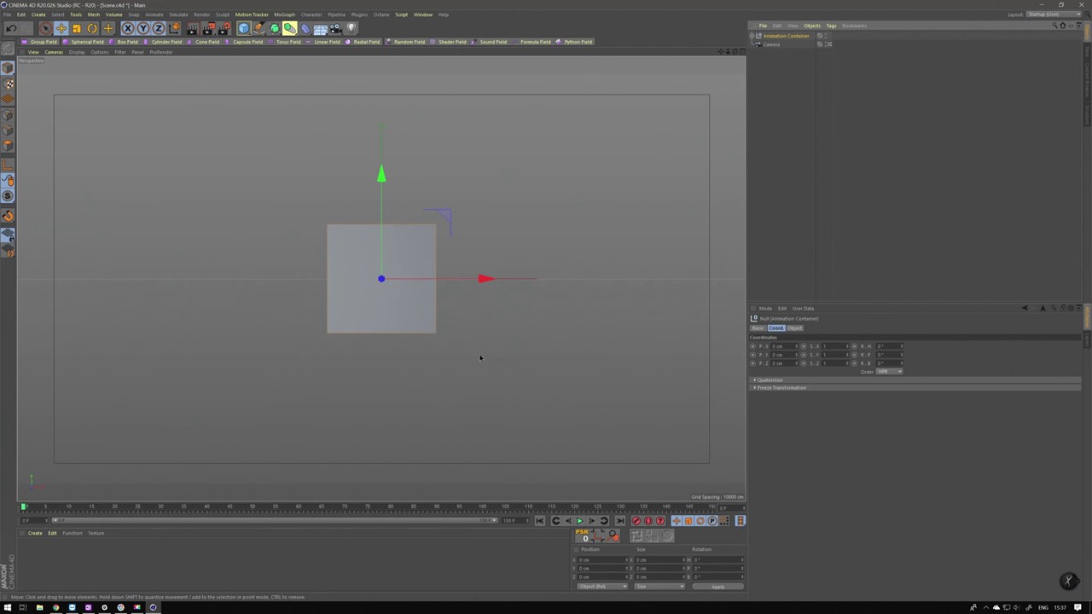
Keyframe the Animation Container at about Y -230 cm on frame 75, and at about X -2086, Y 240, Z 1427 cm on frame 0.
left_click(285, 508)
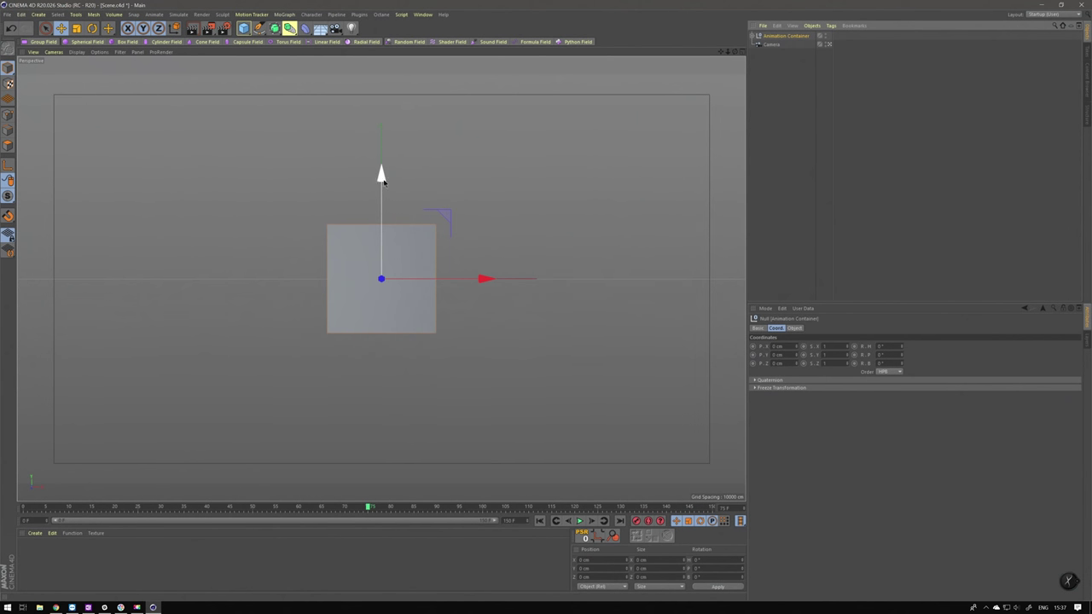
left_click_drag(383, 180, 385, 297)
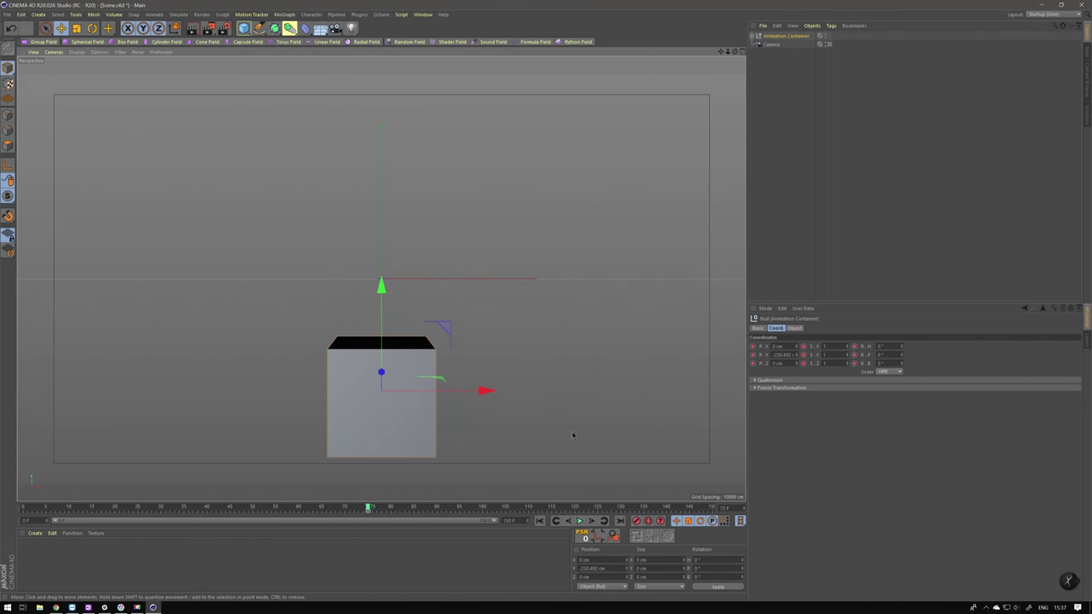
key("shift+f")
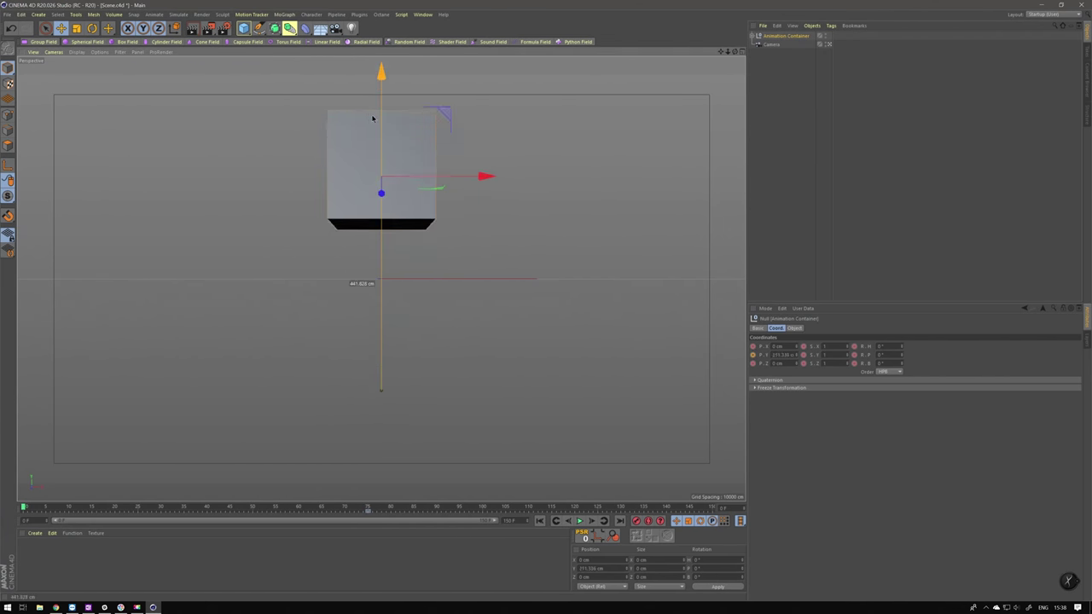
left_click_drag(386, 181, 27, 234)
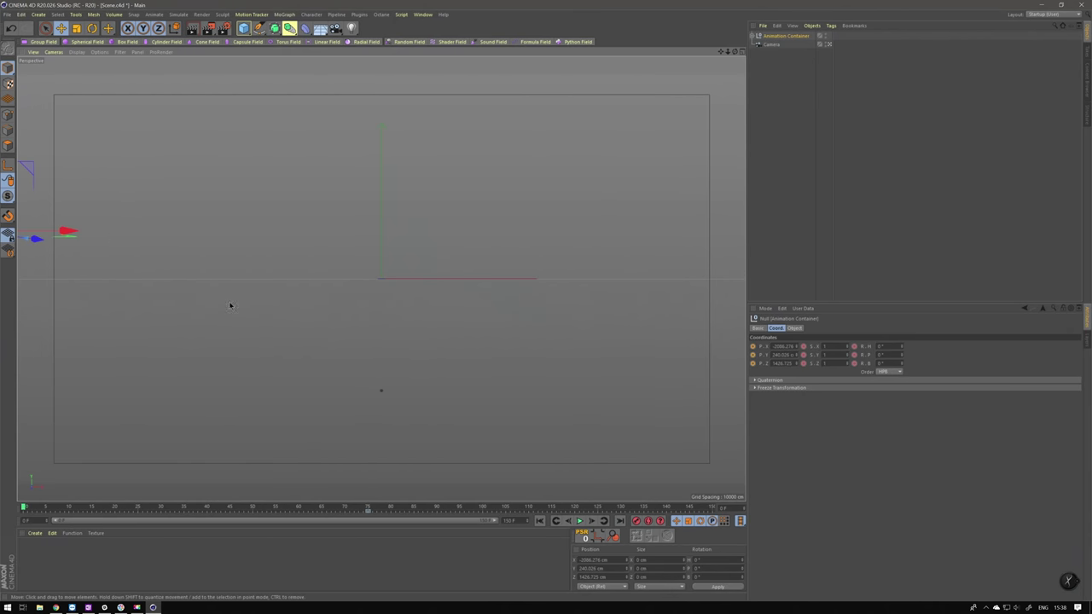
left_click(637, 520)
Keyframe the Animation Container at about X 2463, Y 41, Z 1968 cm on frame 150, and play back the animation.
key("shift+g")
left_click_drag(380, 315, 379, 187)
left_click_drag(468, 256, 657, 252)
left_click_drag(550, 261, 609, 359)
left_click(580, 521)
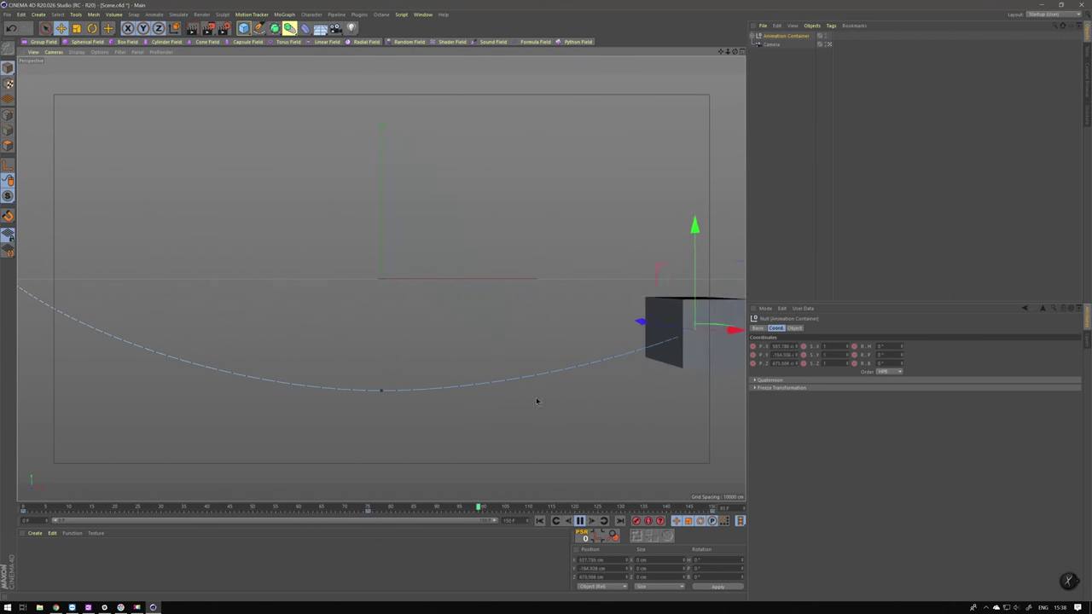
Try the middle keyframe at frame 39 during playback, return it to frame 75, and stop the playhead there.
left_click(368, 511)
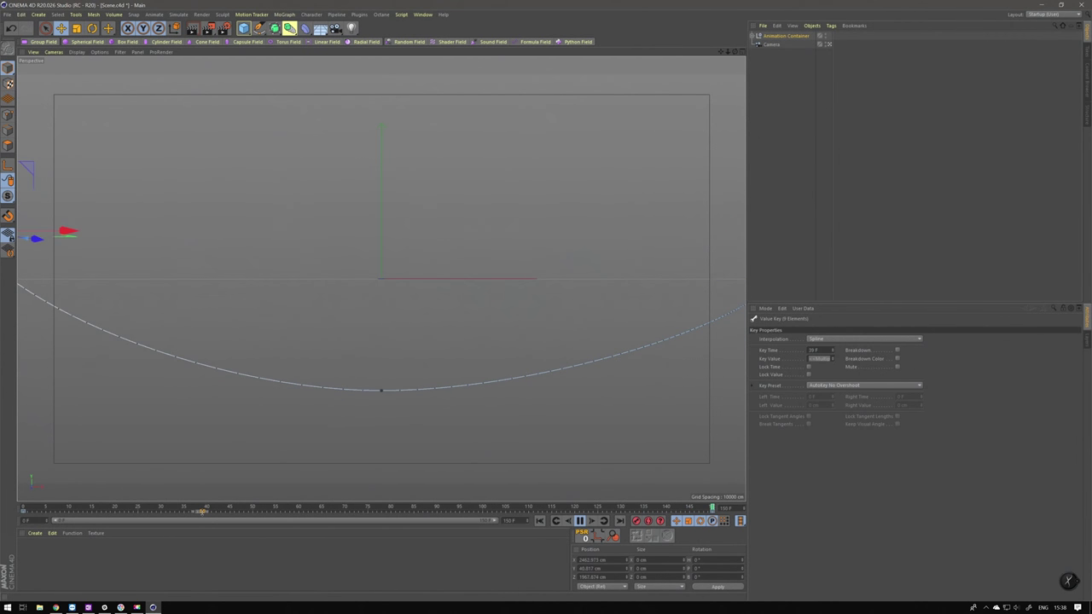
left_click_drag(202, 512, 367, 524)
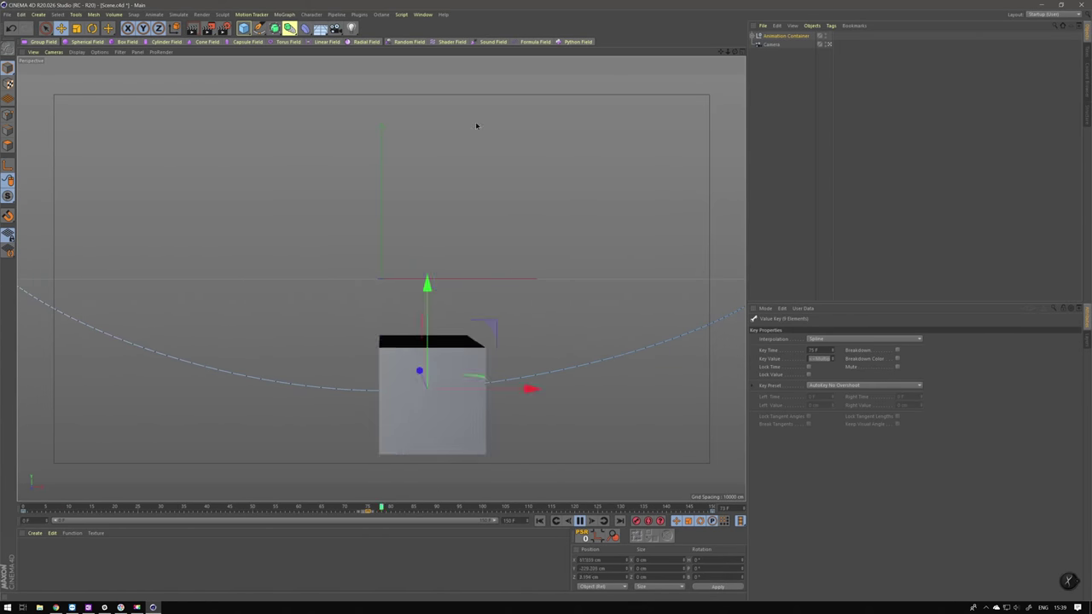
left_click(369, 509)
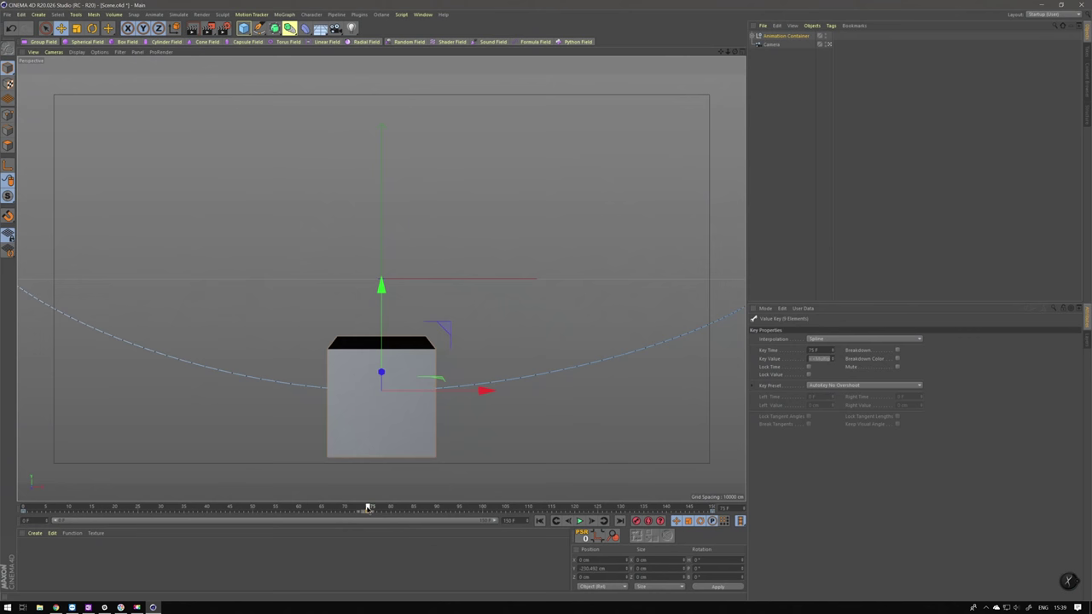
Open the F-Curve timeline, arrange it side by side with the main window, and frame all of the container's curves.
left_click(423, 14)
mouse_move(431, 28)
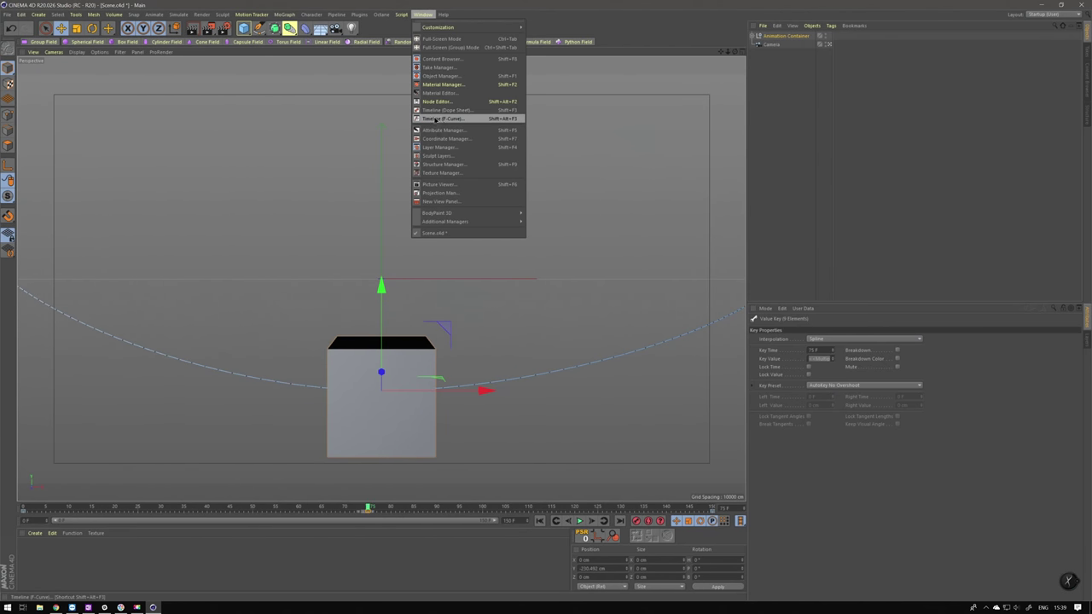
left_click(447, 121)
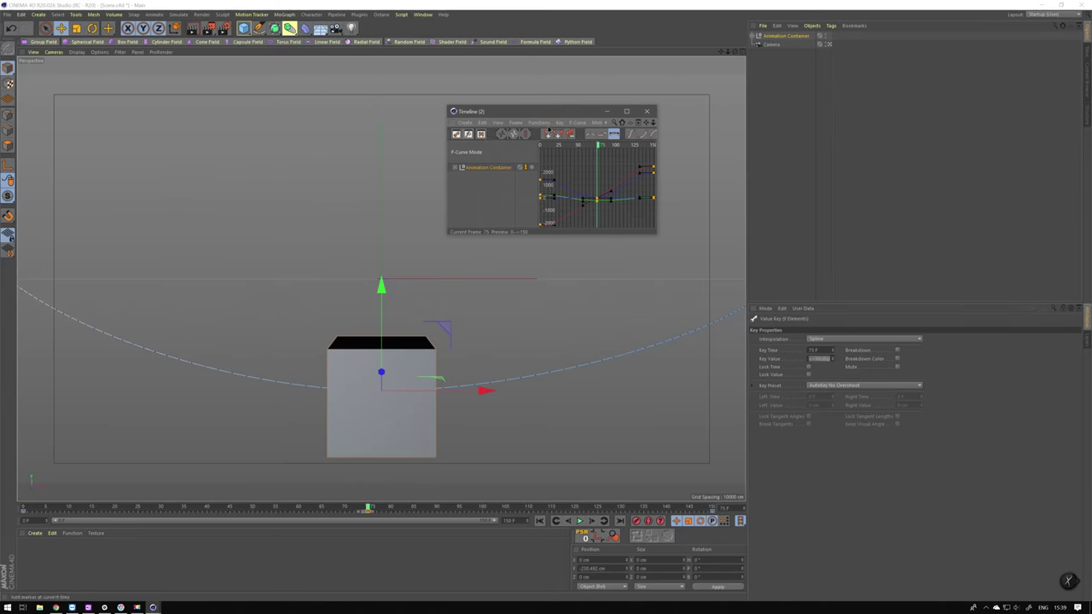
left_click_drag(521, 112, 1090, 205)
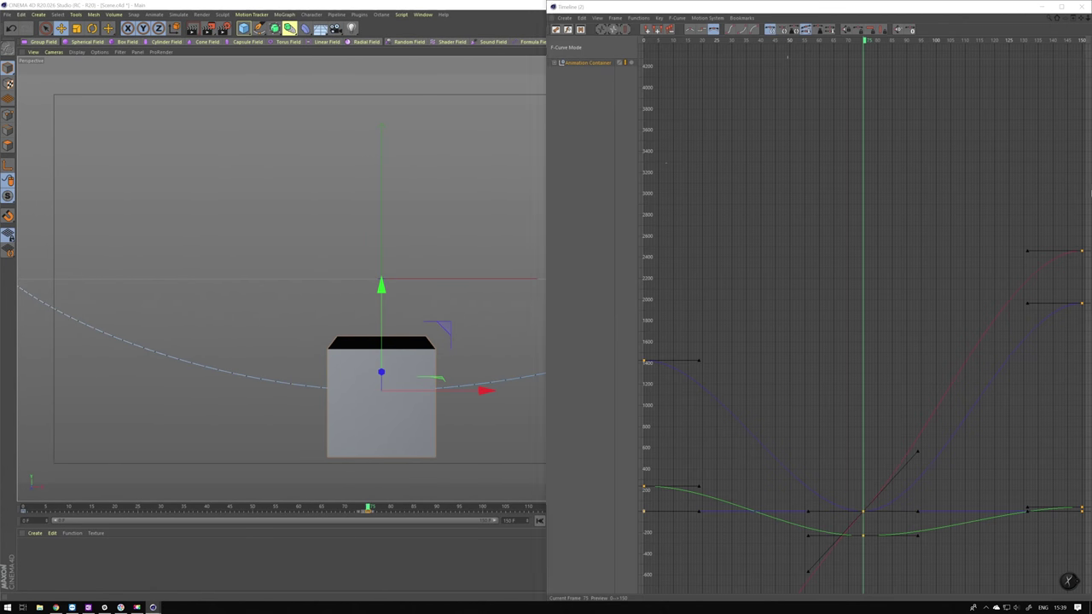
left_click(242, 126)
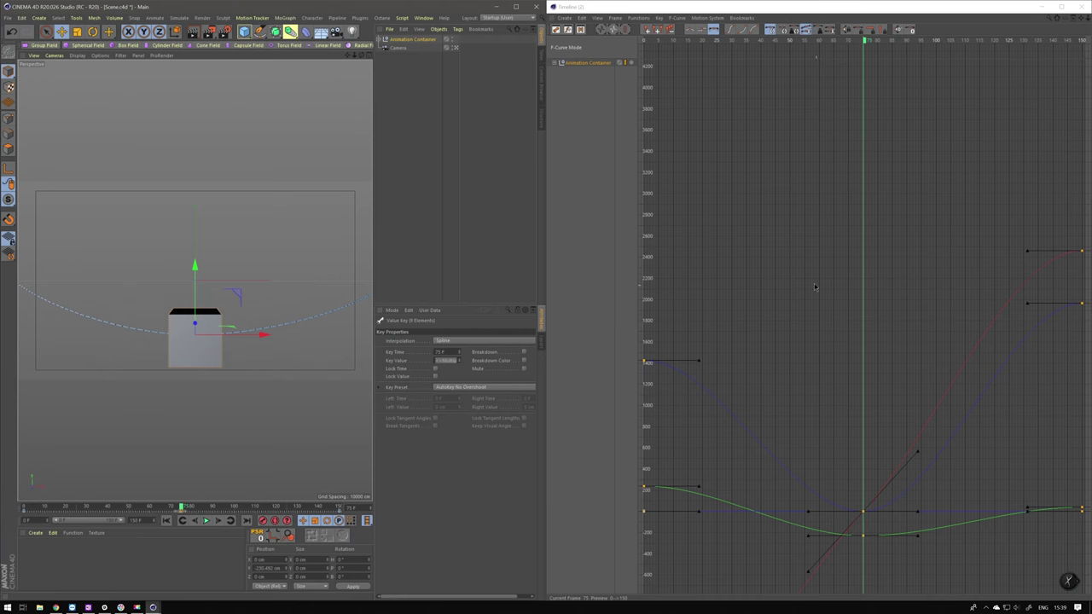
key("h")
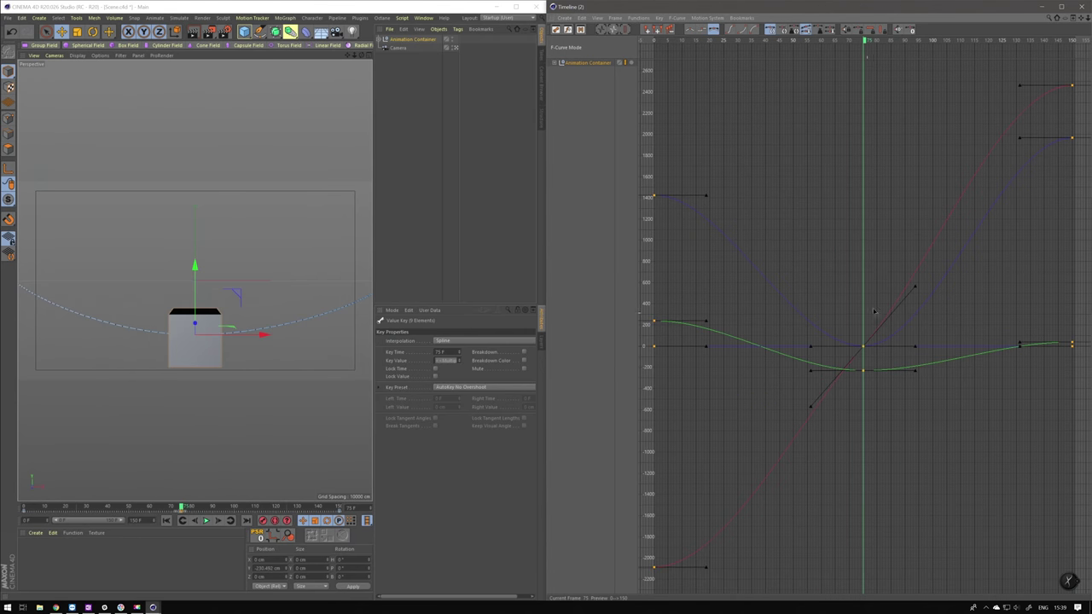
Expand the Animation Container's tracks, examine the individual position curves, and select the Position X key at frame 75.
left_click(555, 63)
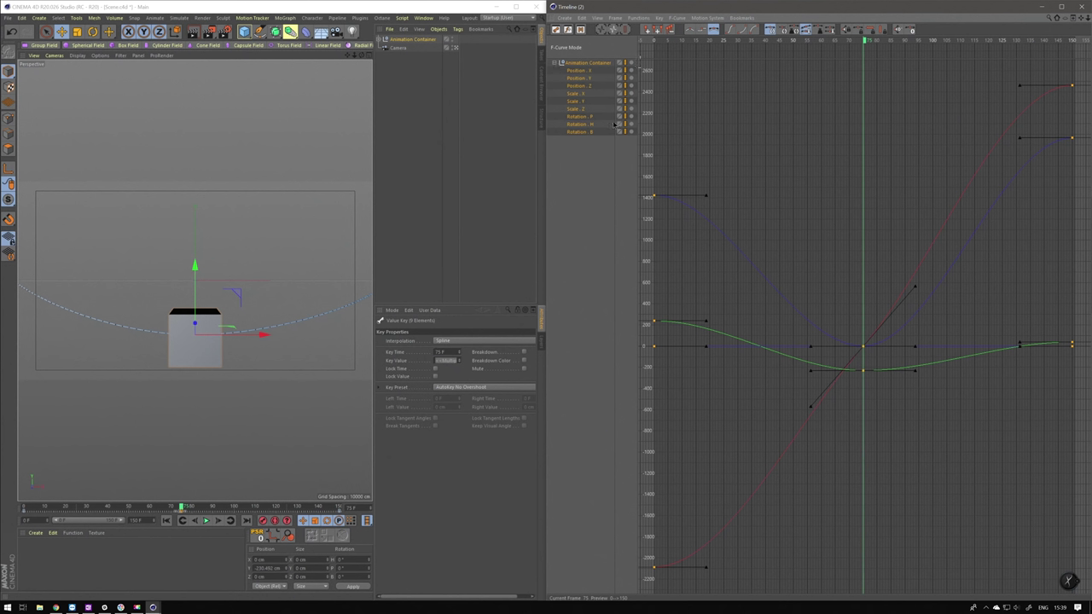
left_click(575, 77)
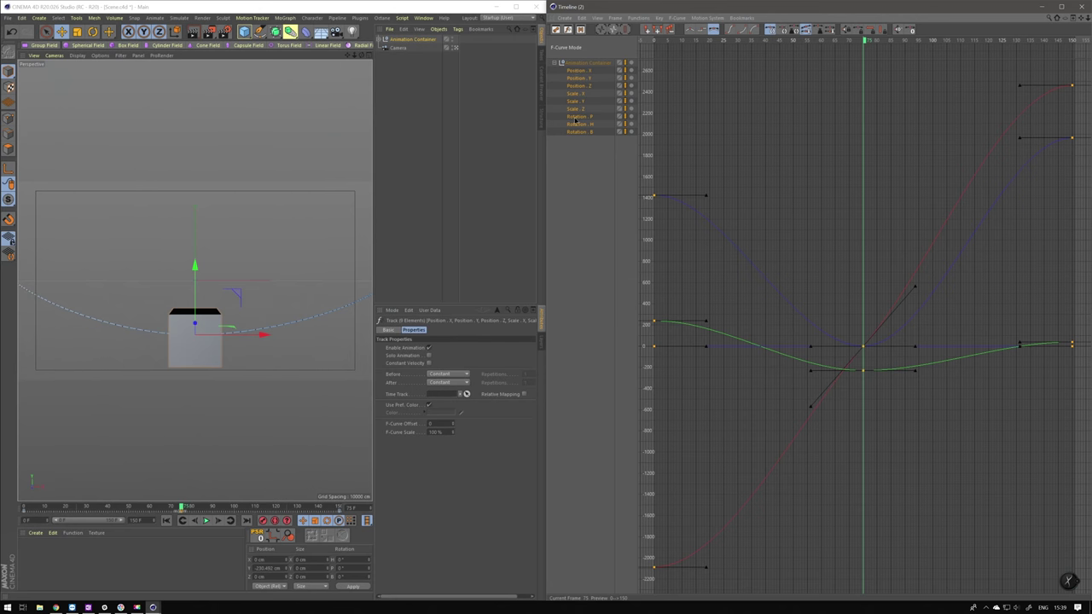
left_click(580, 71)
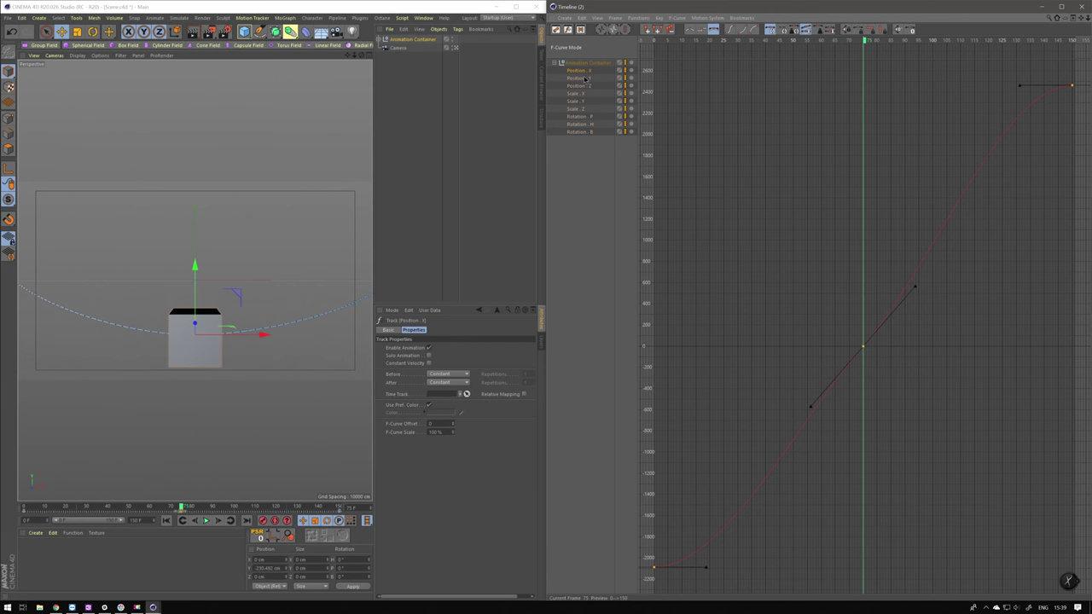
left_click(584, 81)
left_click(586, 87)
left_click_drag(893, 375, 757, 322)
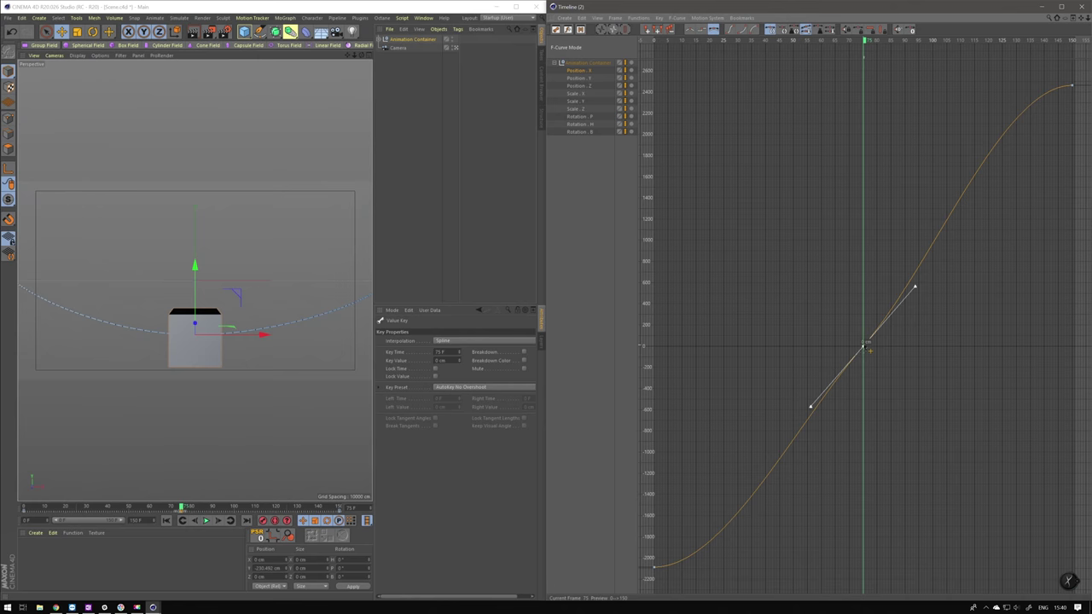
Try the middle Position X key at about frame 38 and 882 cm, play the animation, and undo the move.
left_click_drag(868, 350, 759, 297)
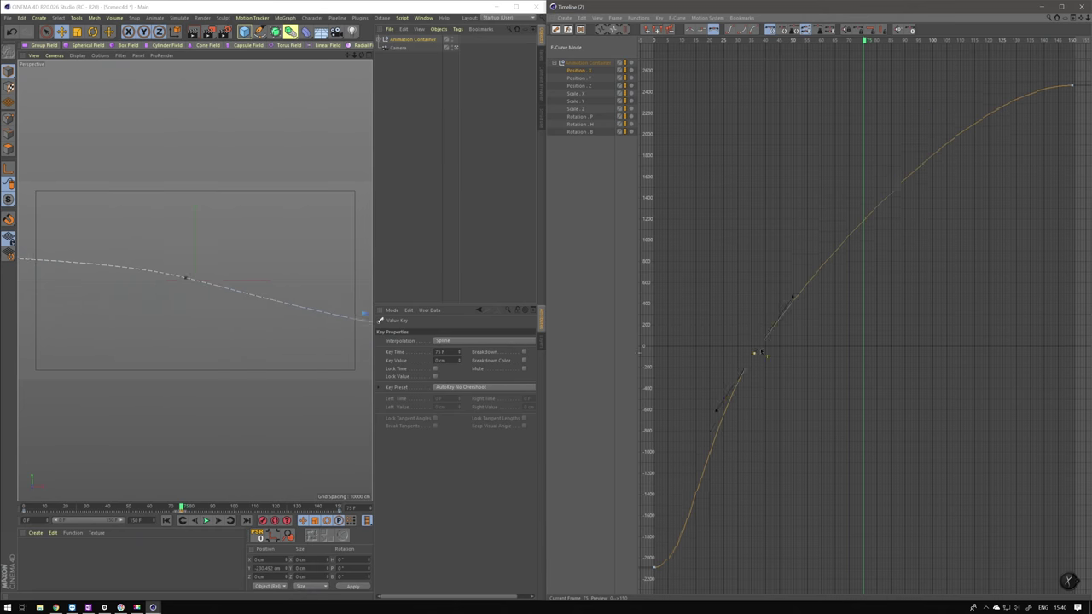
left_click_drag(730, 272, 760, 252)
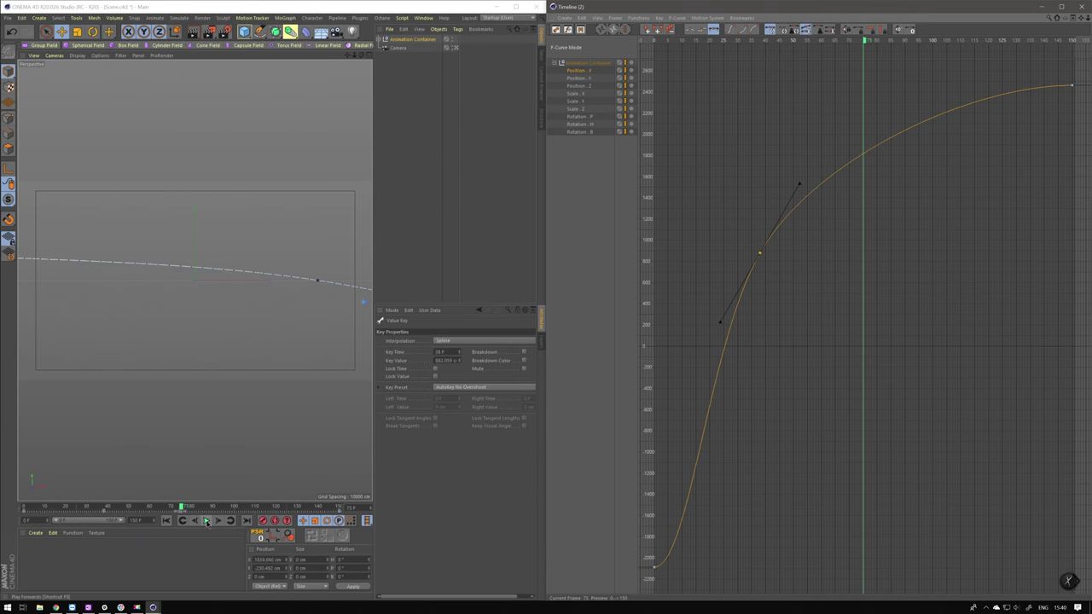
left_click(206, 521)
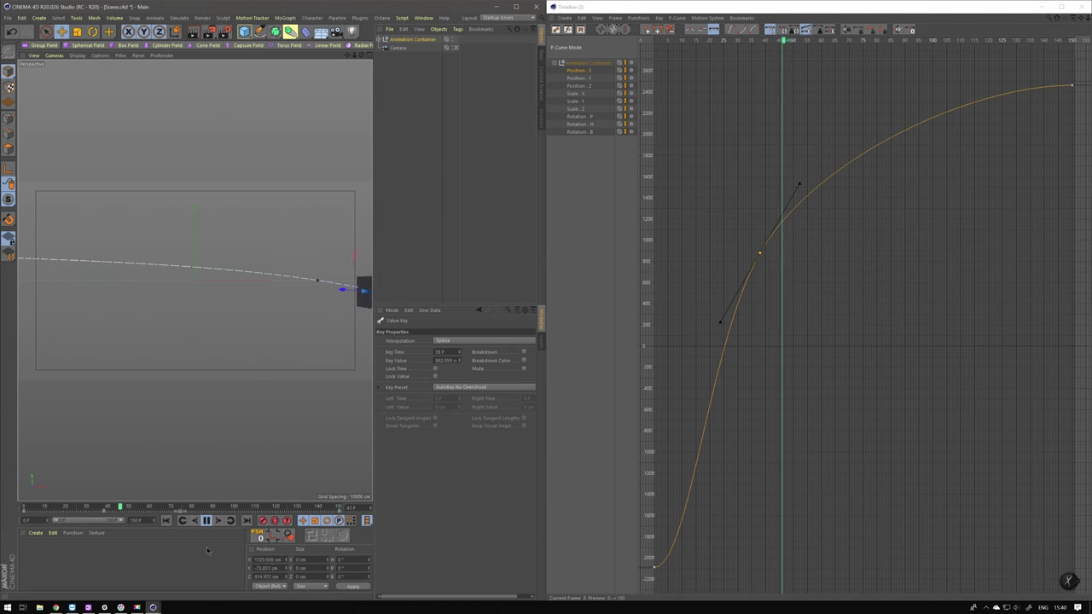
left_click(854, 261)
key("ctrl+z")
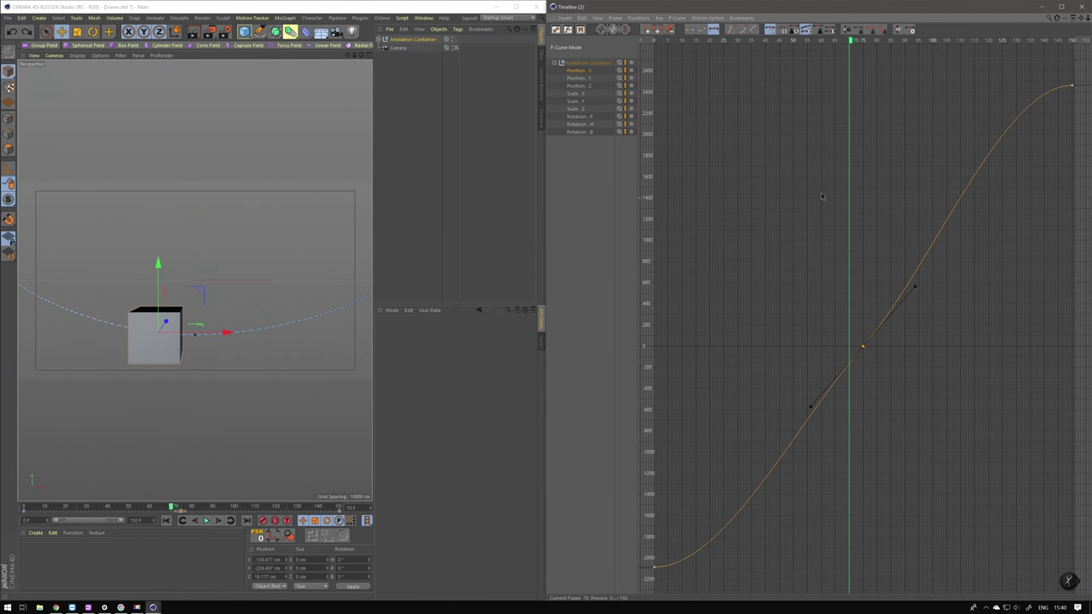
Examine the Position Z track, the Position X curve and its key at frame 0.
left_click(585, 86)
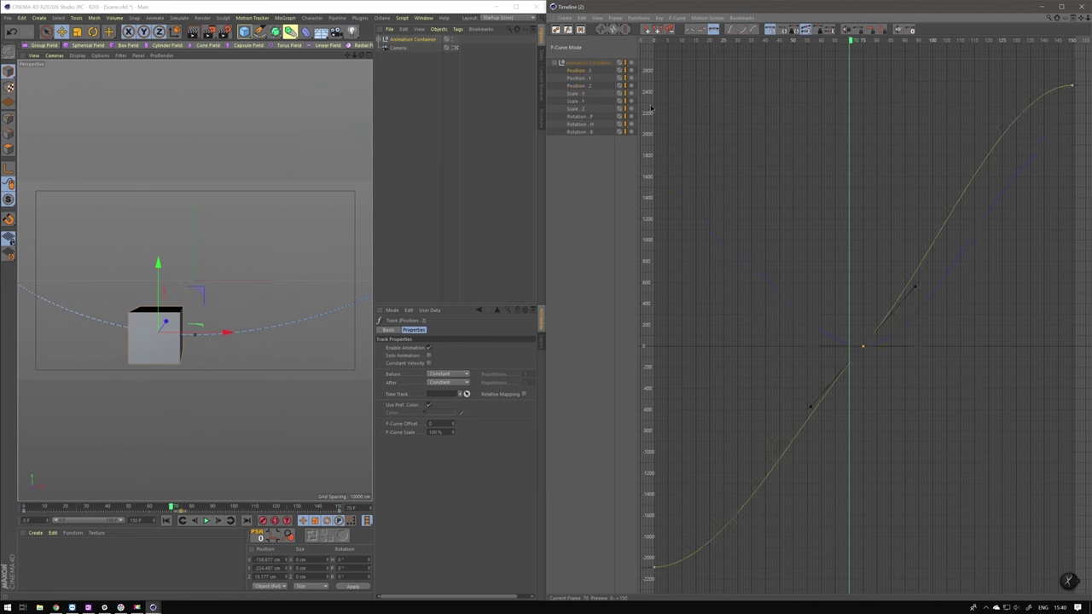
left_click(738, 226)
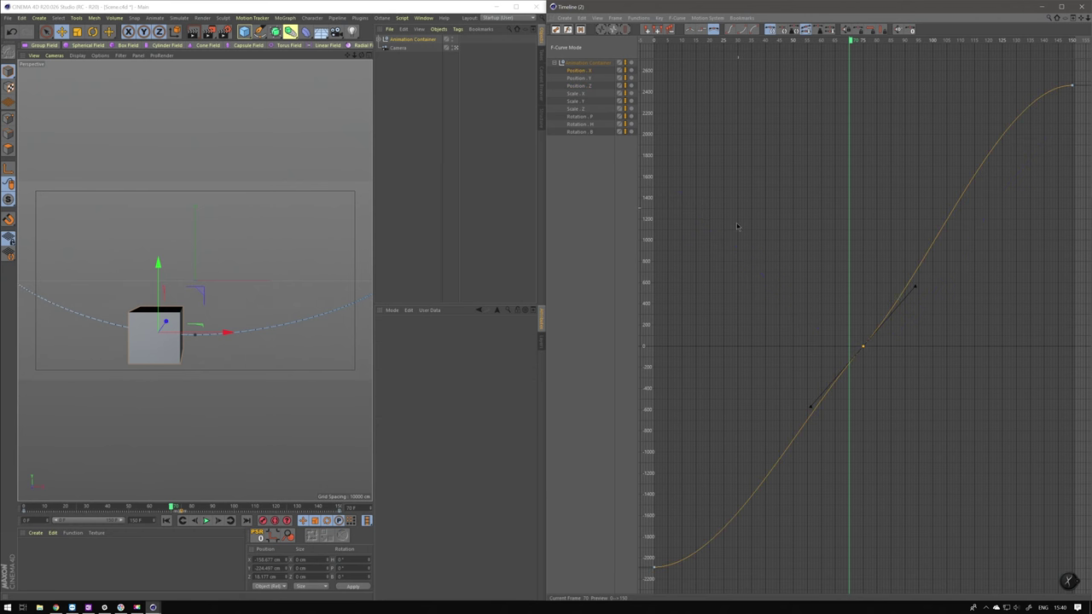
left_click(654, 566)
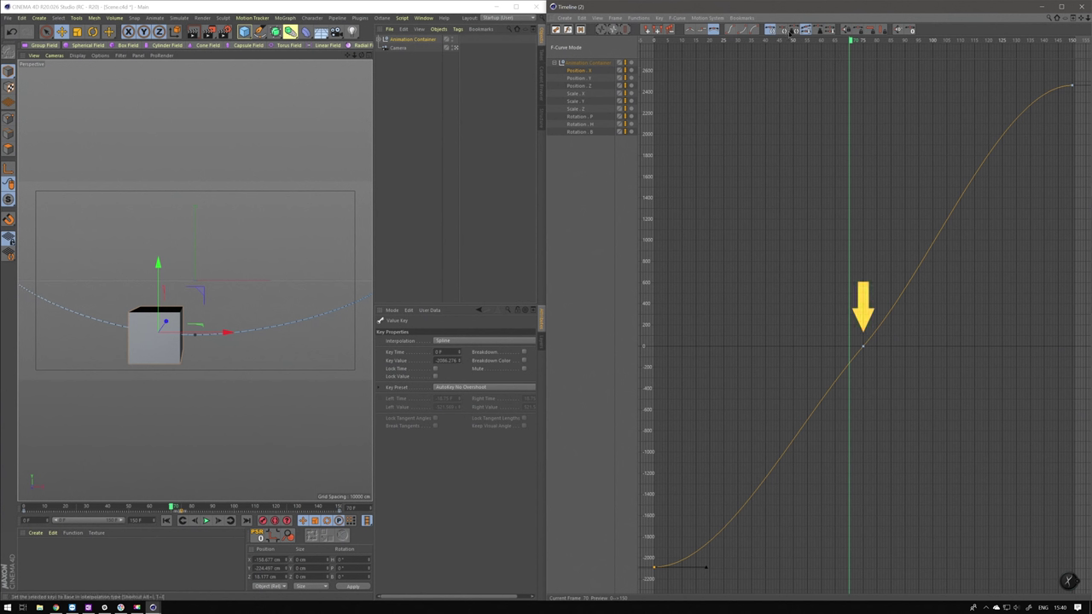
Try linear interpolation on all of the Animation Container's keys, check it in playback, and return them to spline interpolation.
left_click(597, 64)
left_click(805, 160)
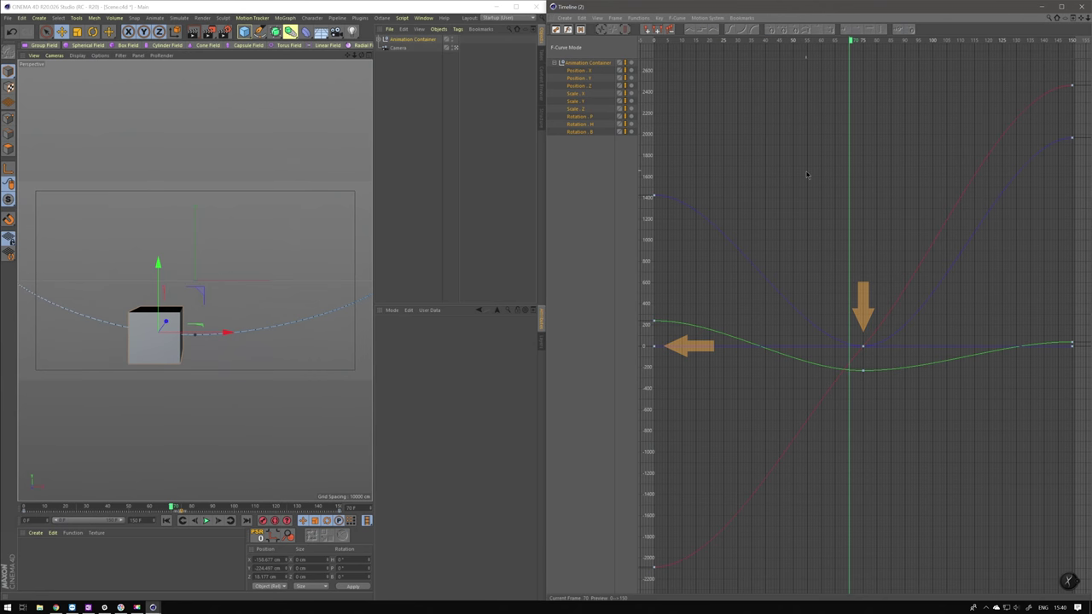
key("ctrl+a")
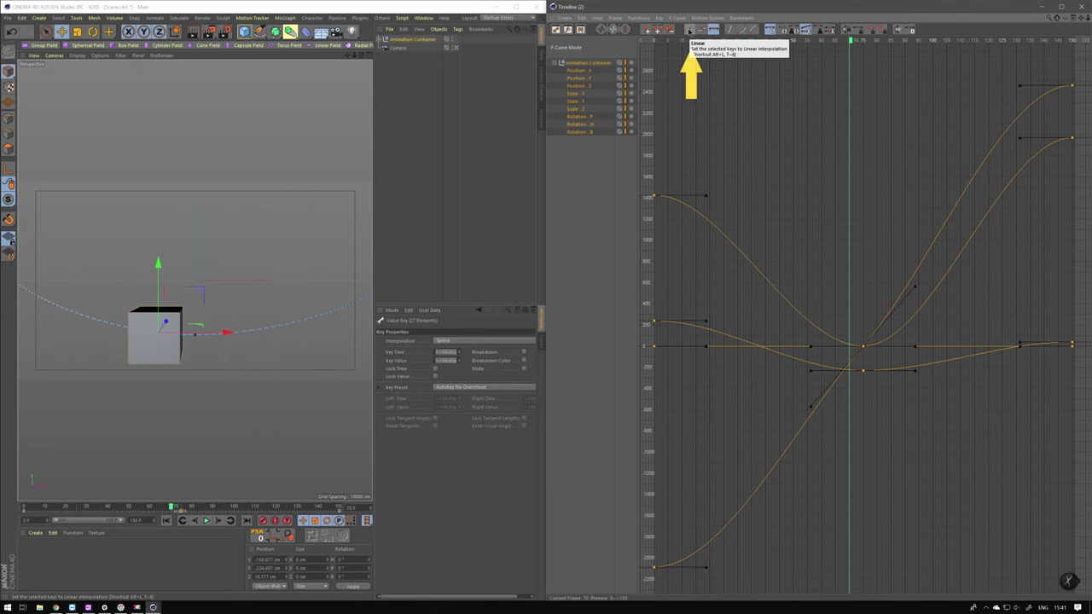
left_click(689, 31)
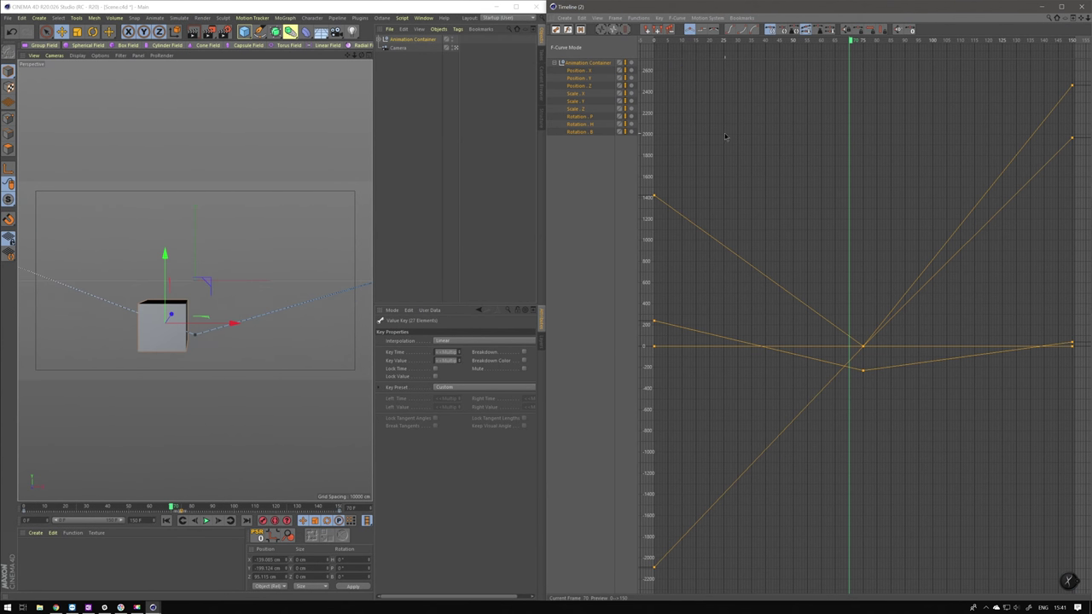
left_click(205, 521)
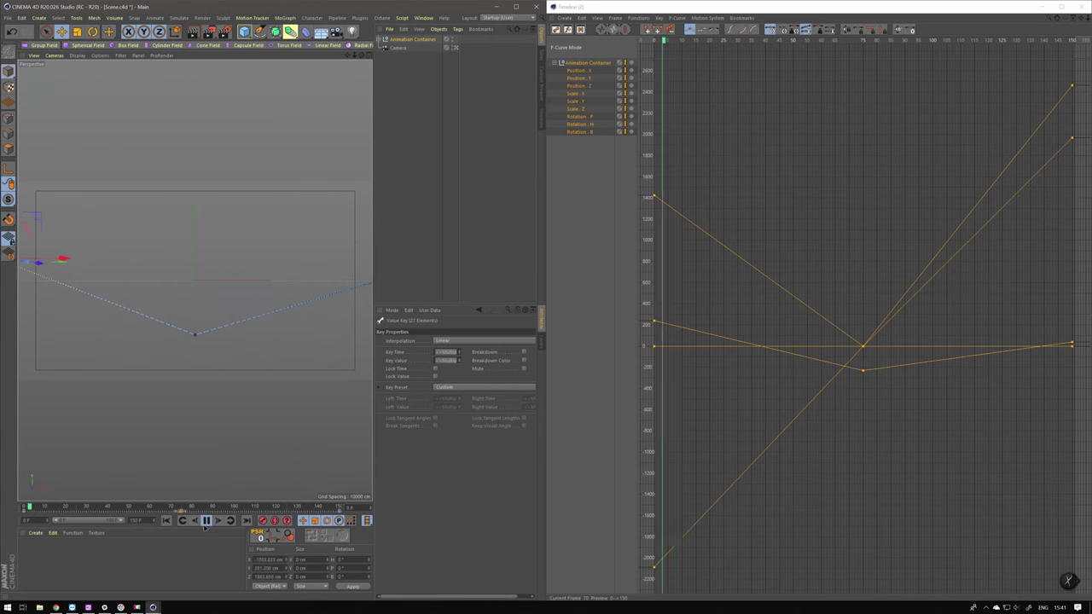
left_click(181, 508)
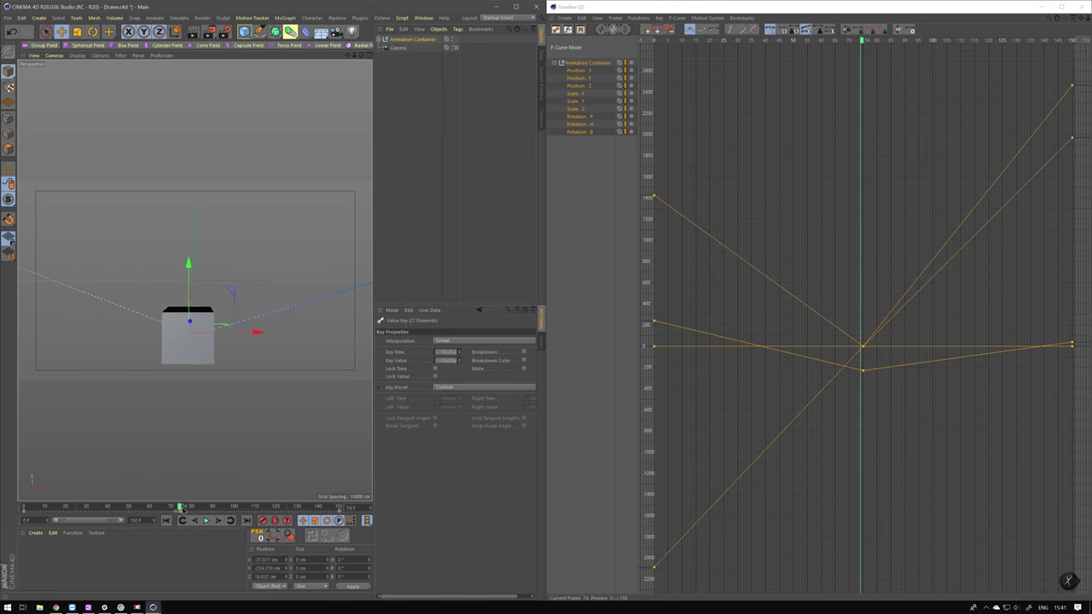
left_click_drag(182, 510, 182, 509)
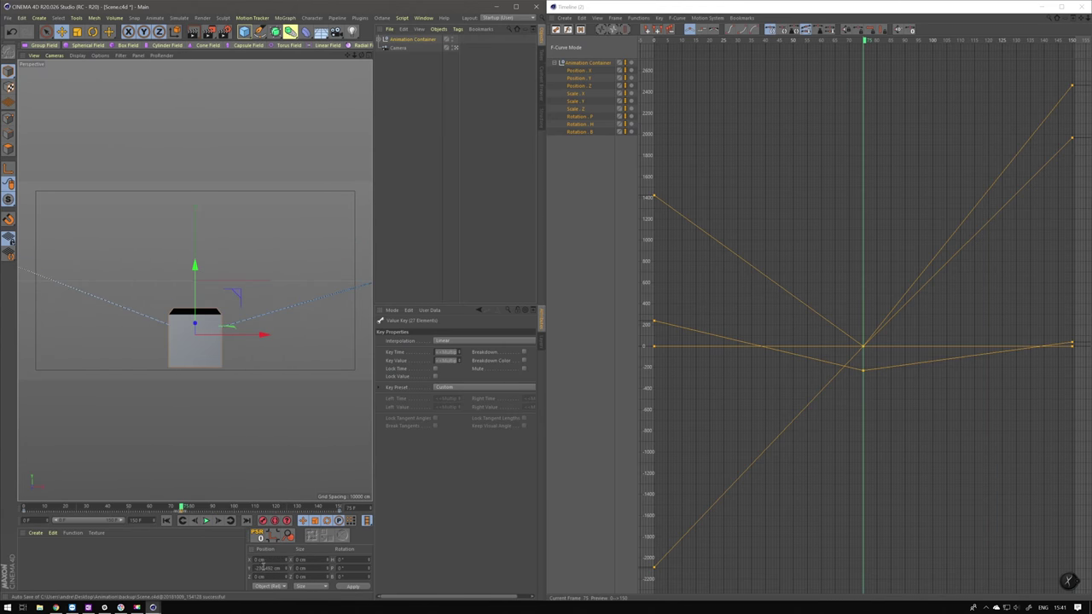
left_click(715, 31)
left_click(738, 166)
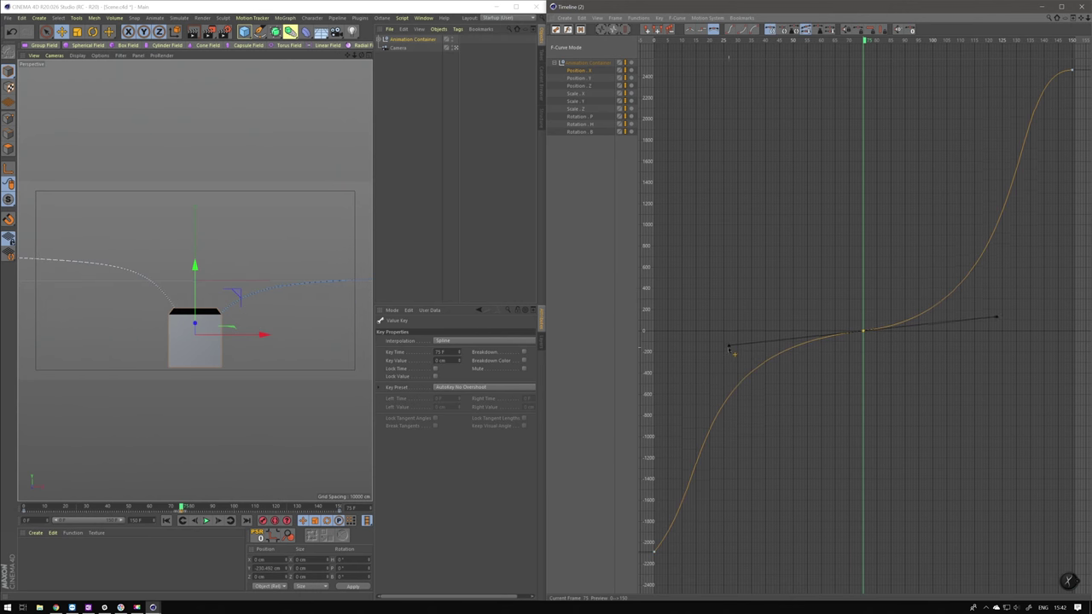
Stretch and flatten Position X's tangents at frame 75, steepen its tangent at frame 150, and start playback.
left_click_drag(729, 348, 724, 350)
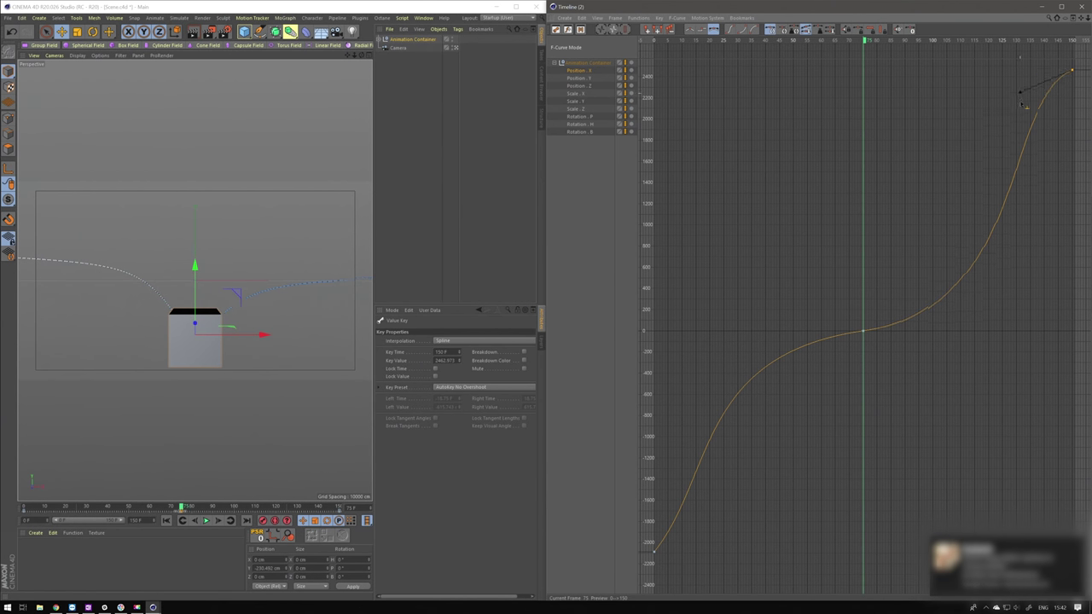
left_click_drag(1024, 105, 1038, 137)
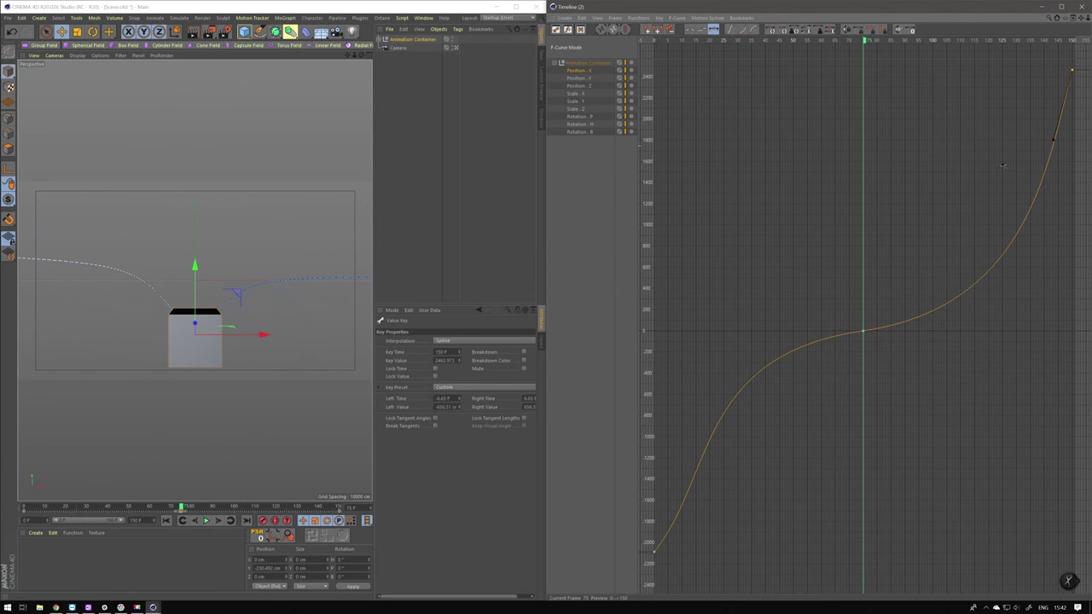
left_click(205, 520)
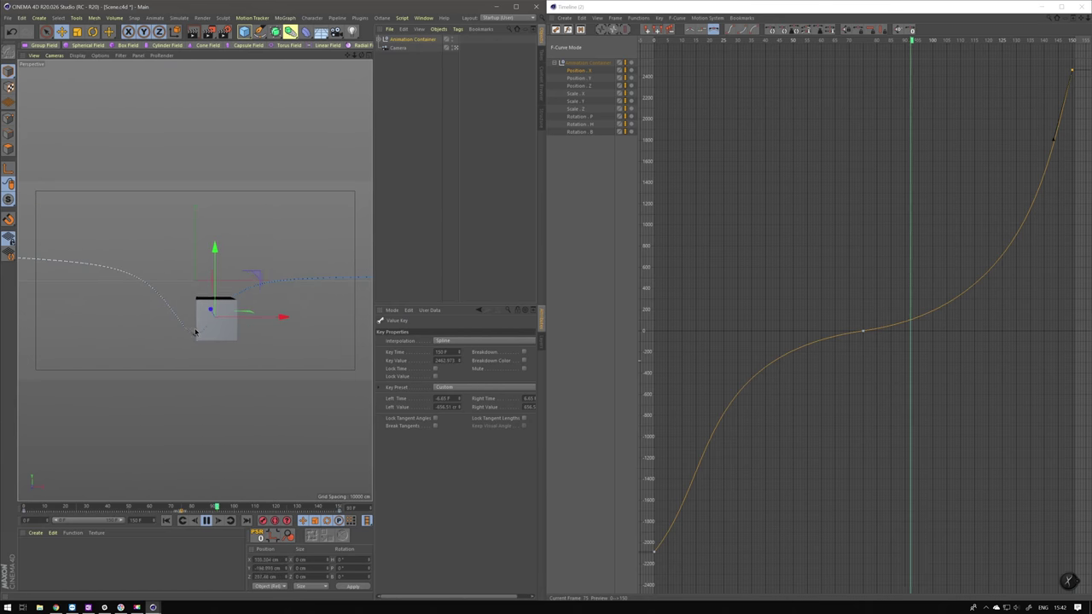
Steepen Position Z's tangents at frames 0 and 150, and lengthen the tangents of its frame 75 key.
left_click(579, 85)
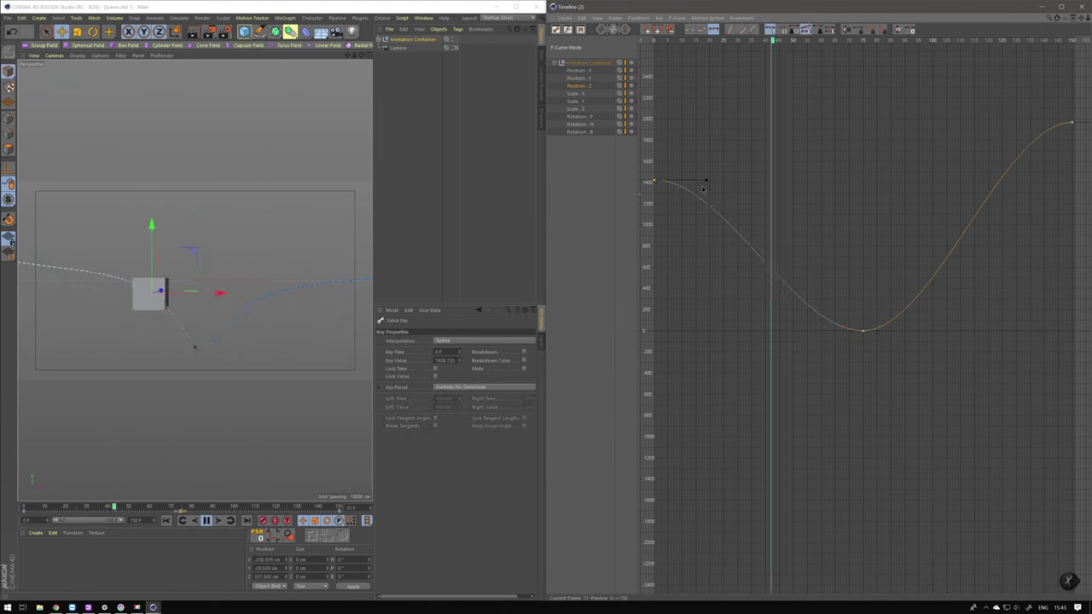
left_click_drag(707, 180, 703, 232)
left_click(1071, 122)
left_click_drag(1020, 122, 1012, 212)
left_click(862, 330)
left_click_drag(810, 330, 772, 330)
Adjust Position Y's frame 75 key to about -196 cm and give it a gently sloping tangent.
left_click(579, 78)
left_click(863, 361)
left_click_drag(810, 361, 810, 351)
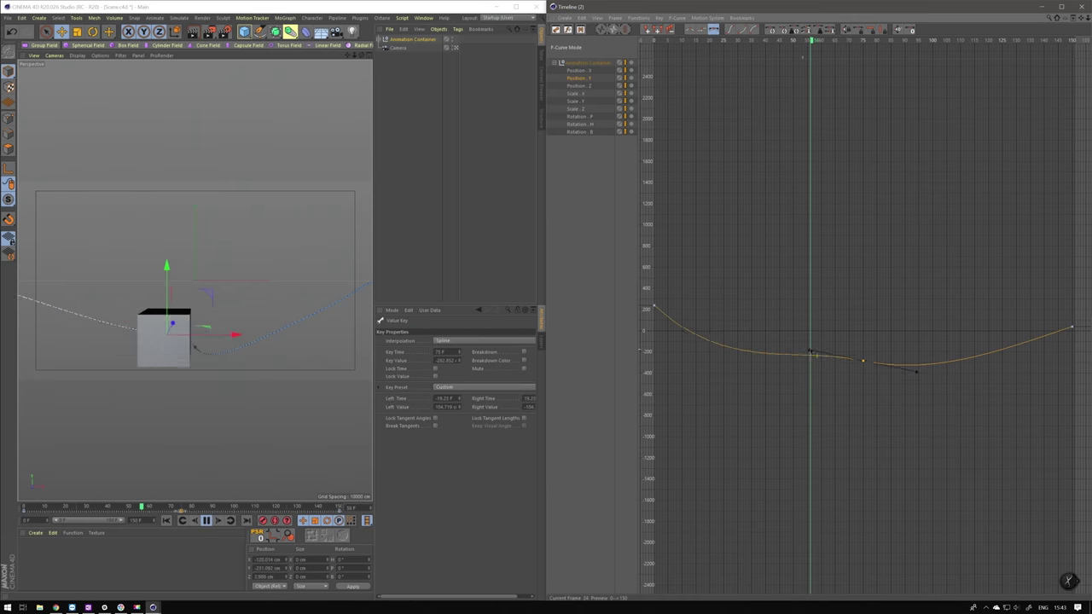
key("h")
left_click_drag(863, 486, 862, 420)
left_click_drag(918, 500, 922, 431)
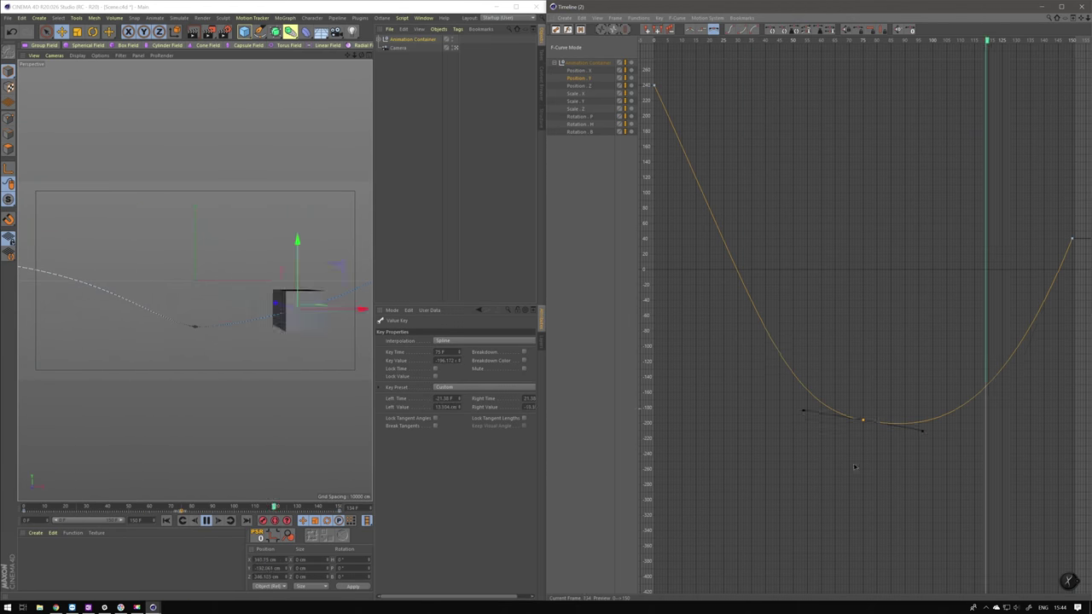
Frame the Position Z curve and reshape its tangents at frames 75 and 0 for a steep start and a flat middle.
left_click(580, 85)
key("h")
left_click(863, 548)
left_click(653, 213)
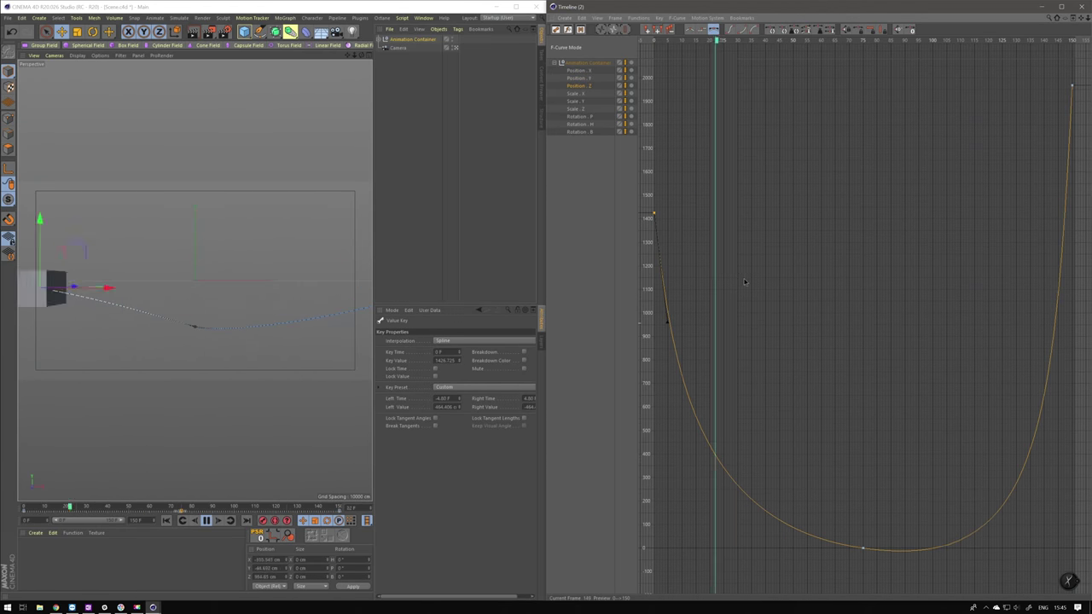
Frame the Position X curve and steepen its tangents at frames 0 and 150 for fast motion at both ends.
left_click(579, 70)
key("h")
left_click(655, 567)
left_click(1071, 85)
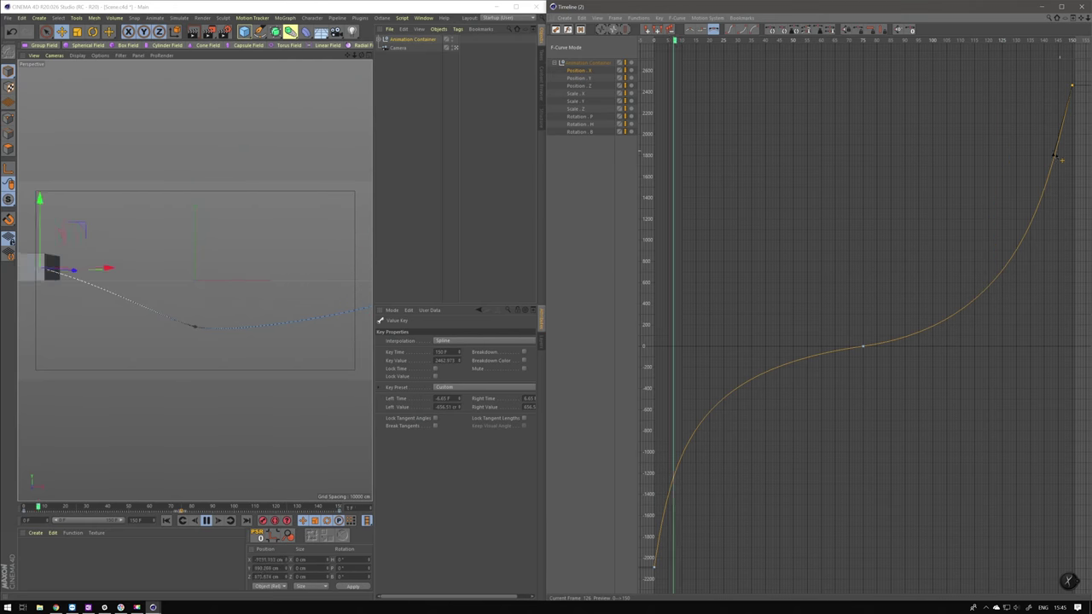
left_click_drag(1058, 181, 1058, 180)
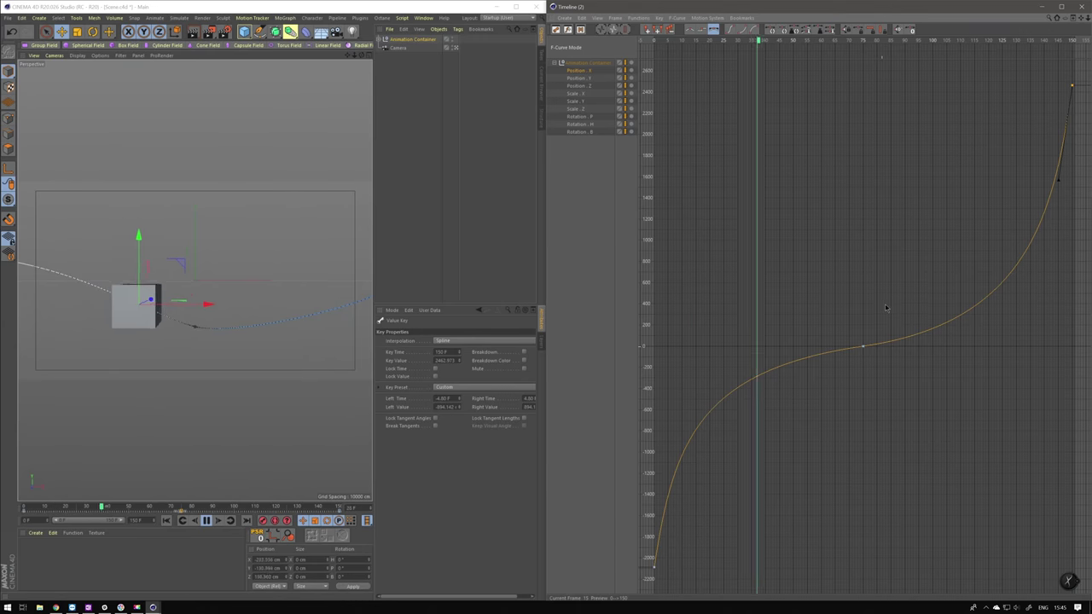
Try 360° on Rotation B's frame 75 key, and set Rotation P's frame 75 key to 360° instead.
left_click(586, 137)
left_click(582, 133)
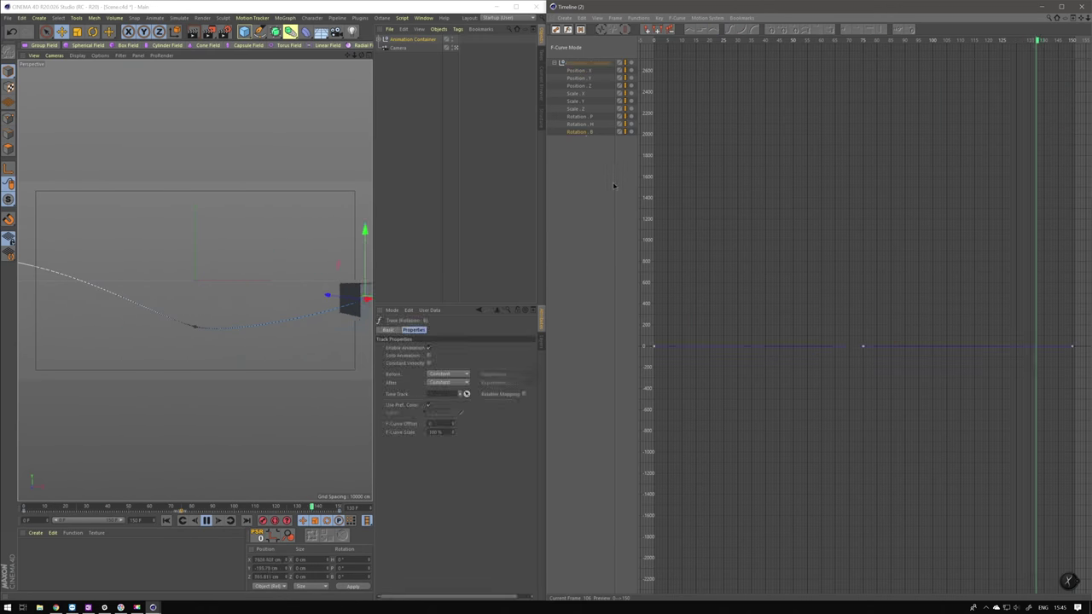
left_click(863, 345)
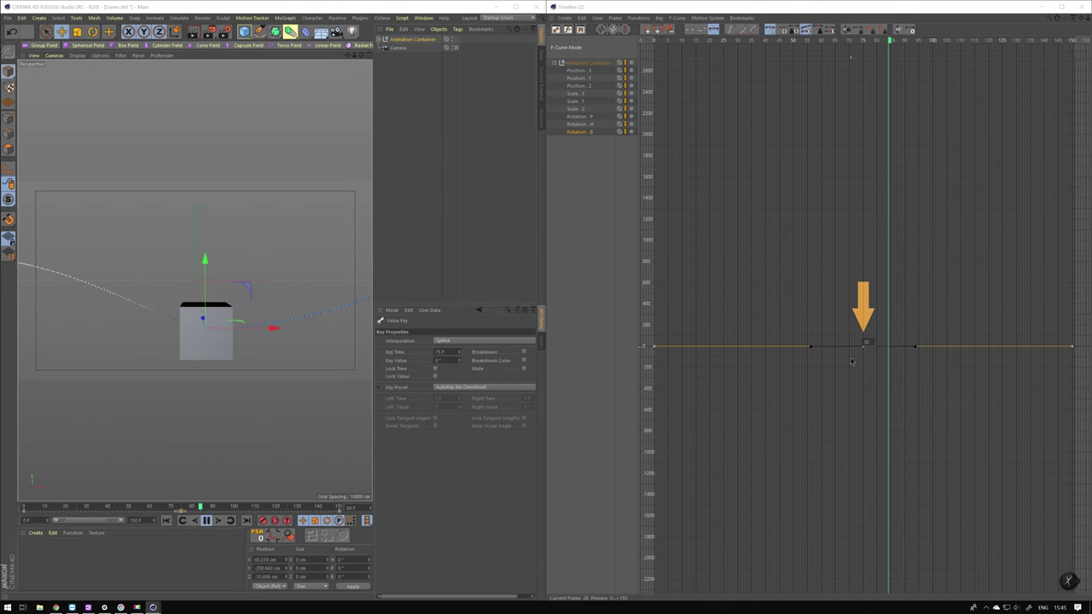
type("360")
key("Return")
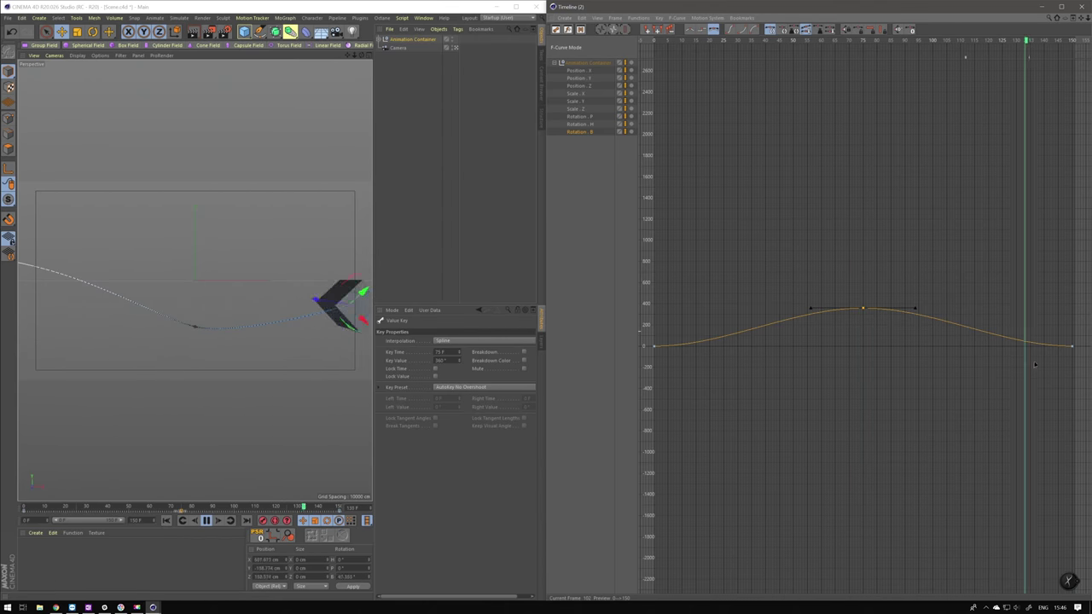
left_click_drag(863, 308, 863, 346)
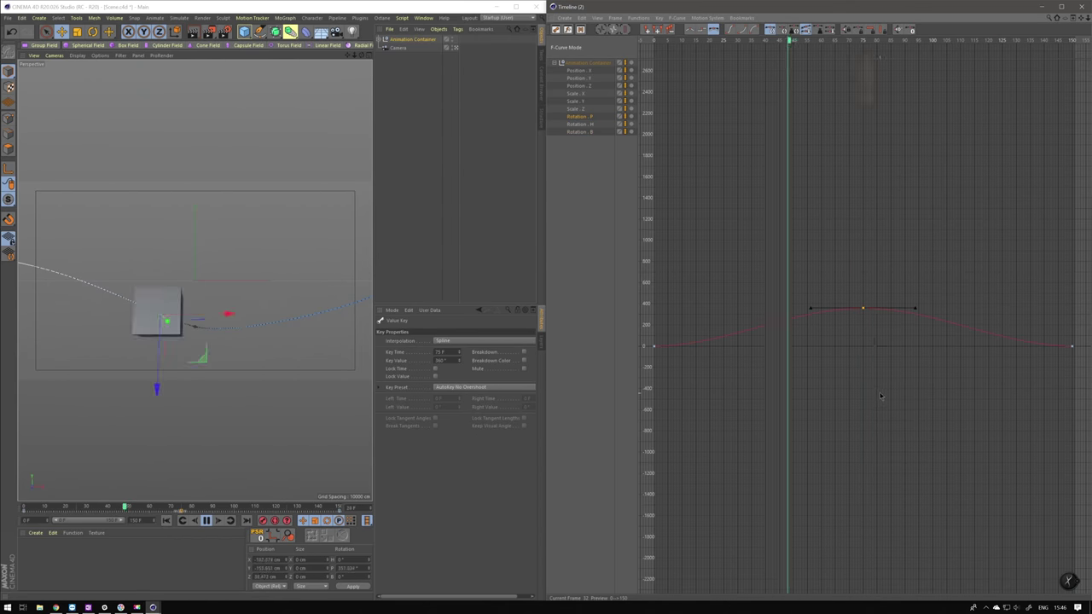
Lock the time of Rotation P's frame 150 key, raise it to about 928°, and steepen the frame 75 tangents.
key("ctrl+z")
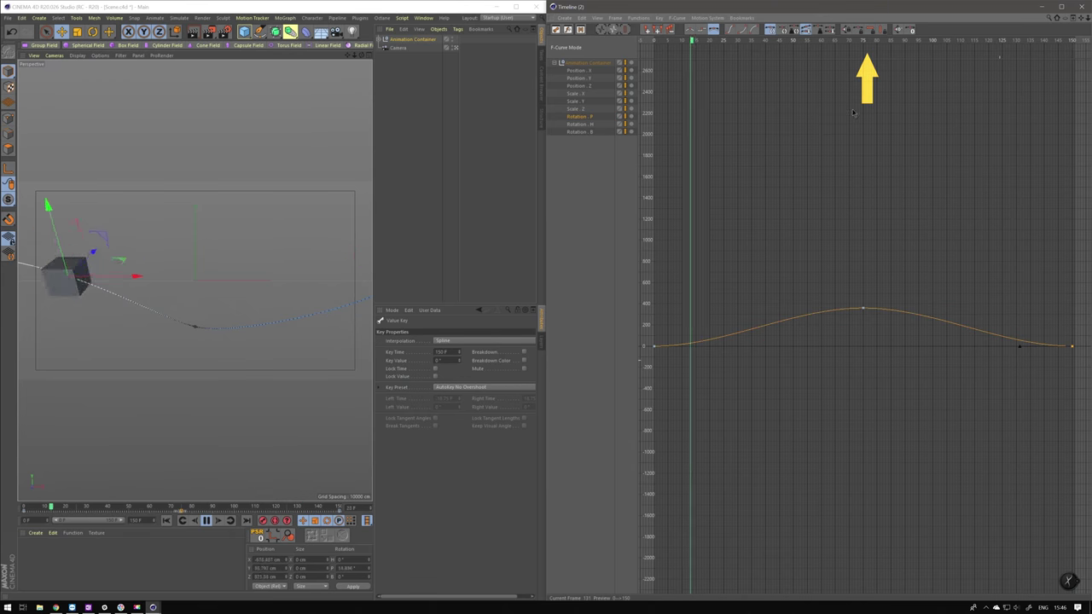
left_click(870, 29)
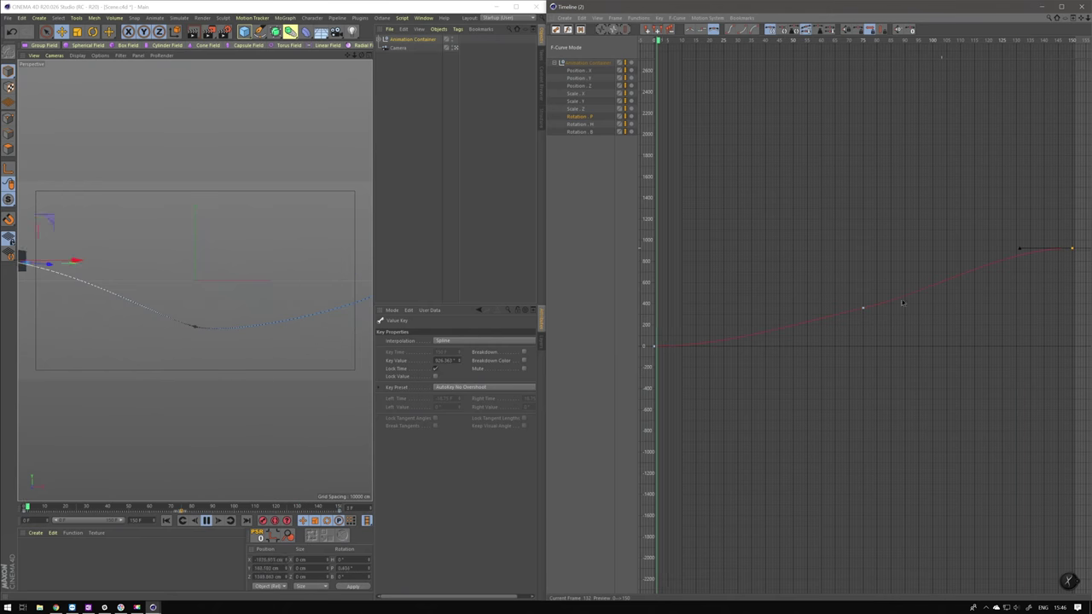
left_click(654, 347)
left_click(864, 308)
left_click_drag(811, 326, 836, 348)
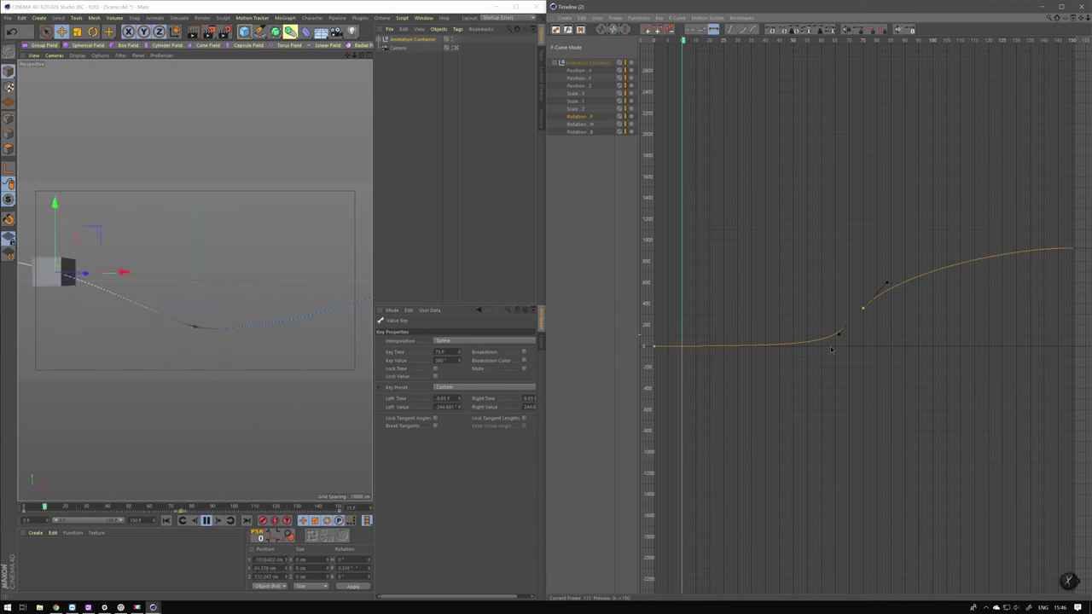
Lower Rotation P's keys to about 257° at frame 75 and 575° at frame 150, and smooth the middle tangents.
left_click_drag(863, 308, 863, 319)
left_click_drag(1071, 248, 1071, 285)
key("h")
left_click(863, 433)
left_click_drag(837, 589, 843, 508)
left_click_drag(882, 360, 904, 365)
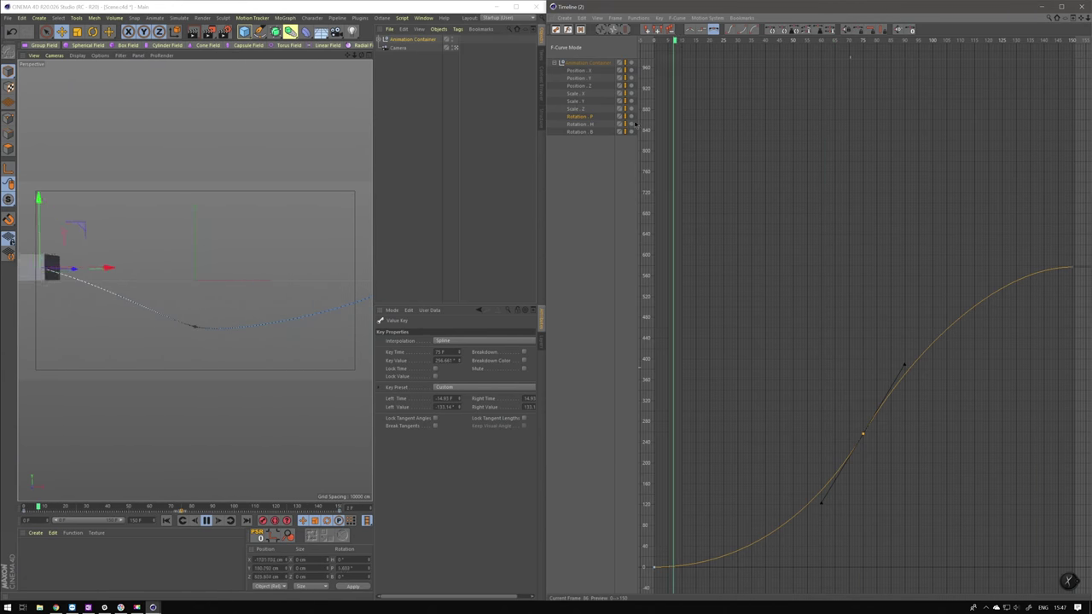
Shape Rotation H and Rotation B into eased S-curves ending at 360° and about 103° on frame 150.
left_click(862, 367)
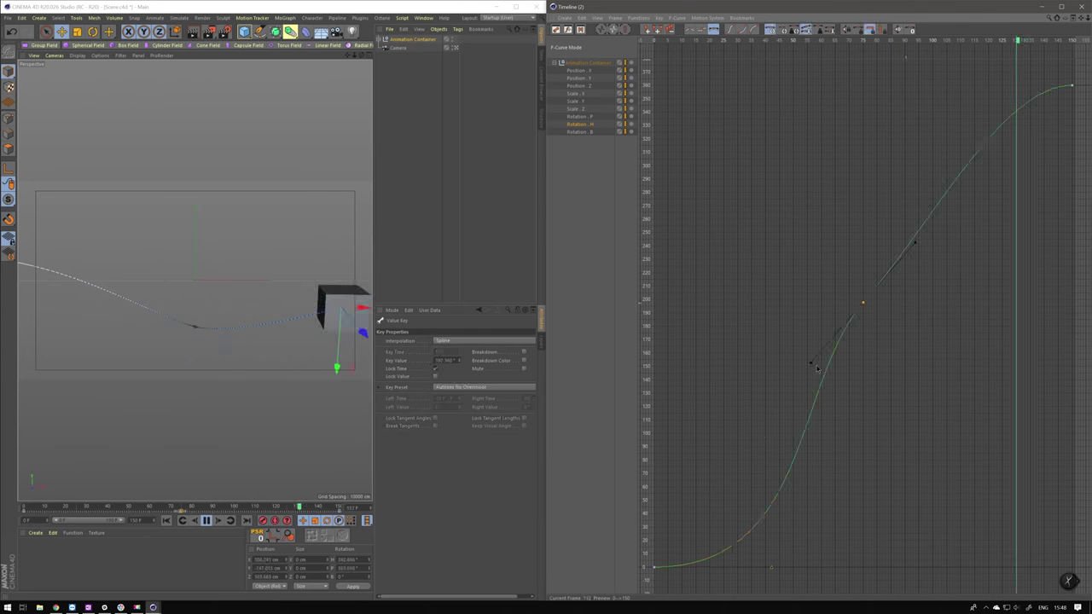
key("Down")
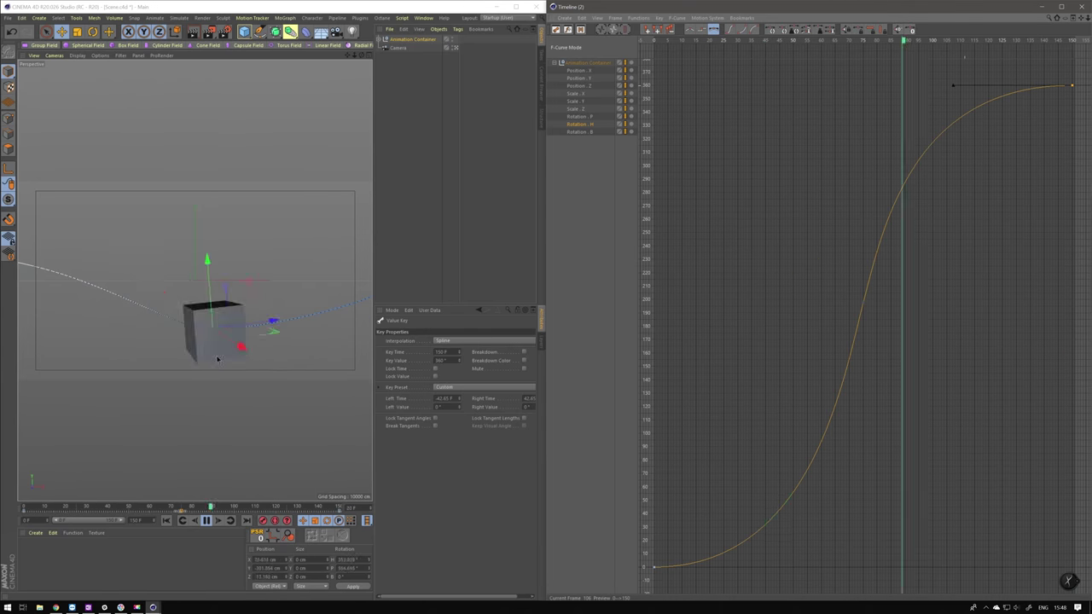
key("Up")
key("Up")
key("Up")
key("Up")
key("Up")
key("Up")
key("Up")
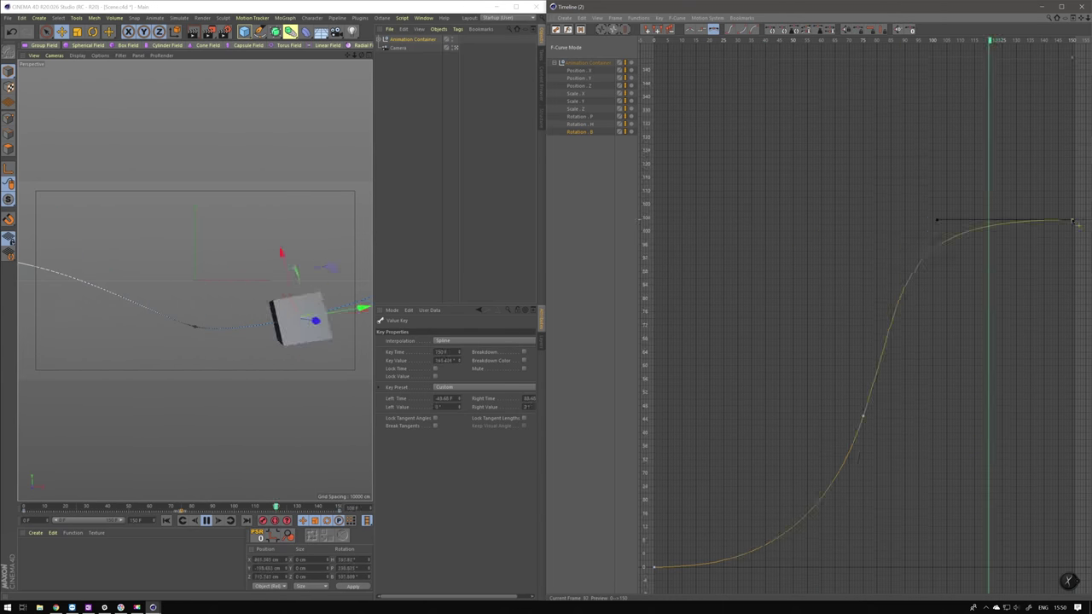
Steepen the start of the Position Z curve at its frame 0 key, and display all of the Animation Container's F-Curves together.
left_click(579, 85)
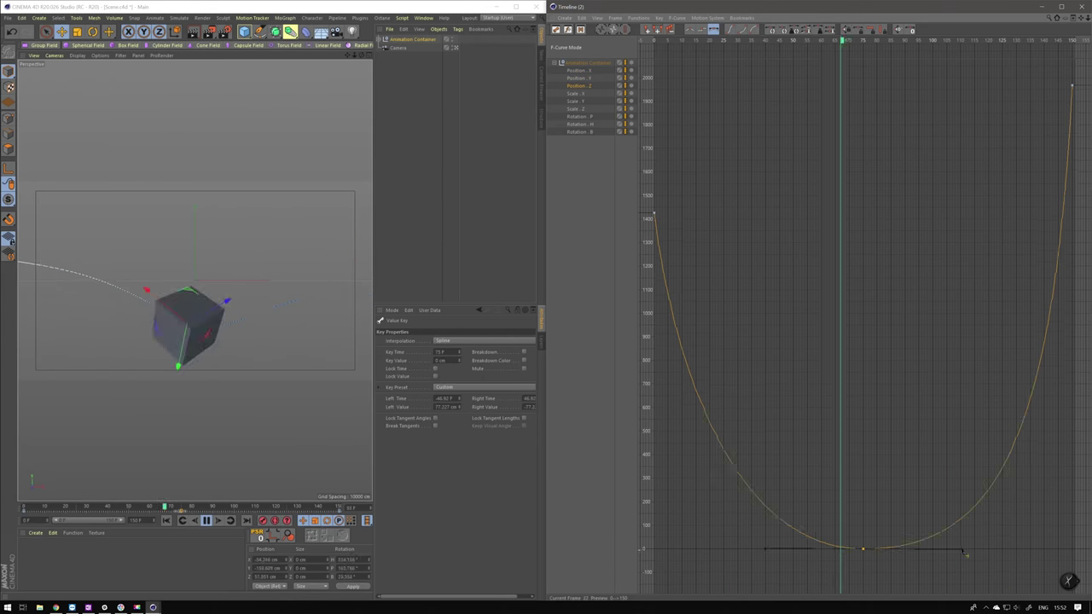
left_click_drag(665, 281, 658, 337)
left_click(579, 70)
left_click(588, 62)
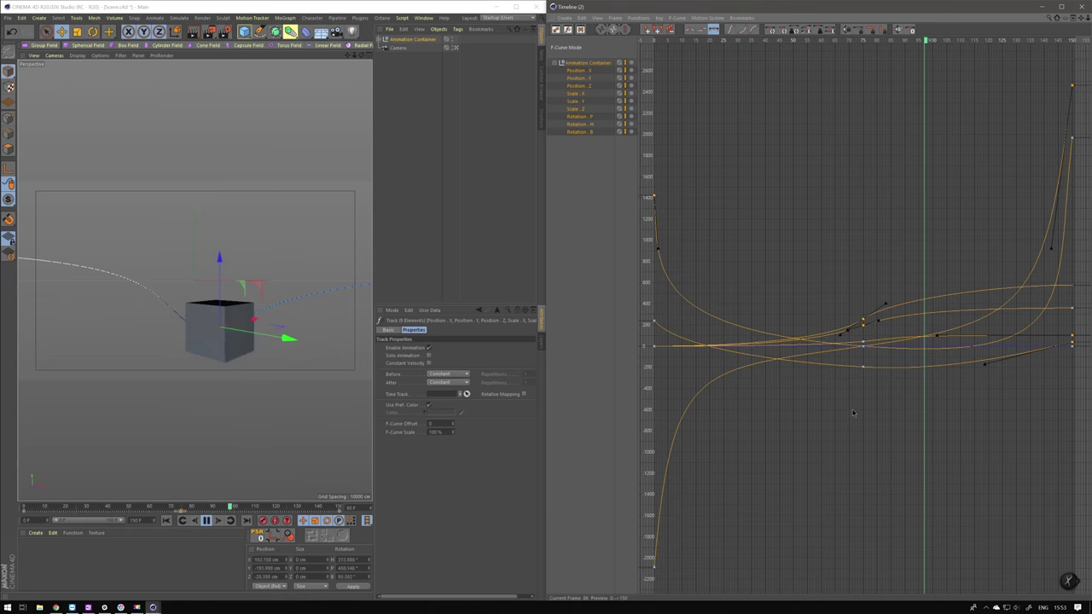
left_click(421, 92)
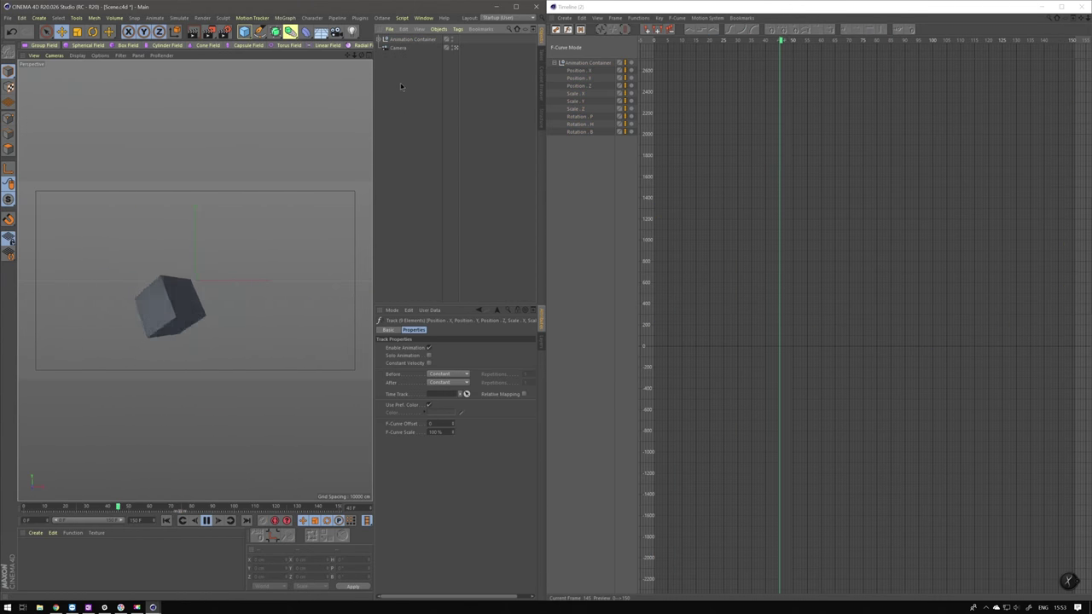
Expand and select the Animation Container, and stop playback on frame 75.
left_click(377, 39)
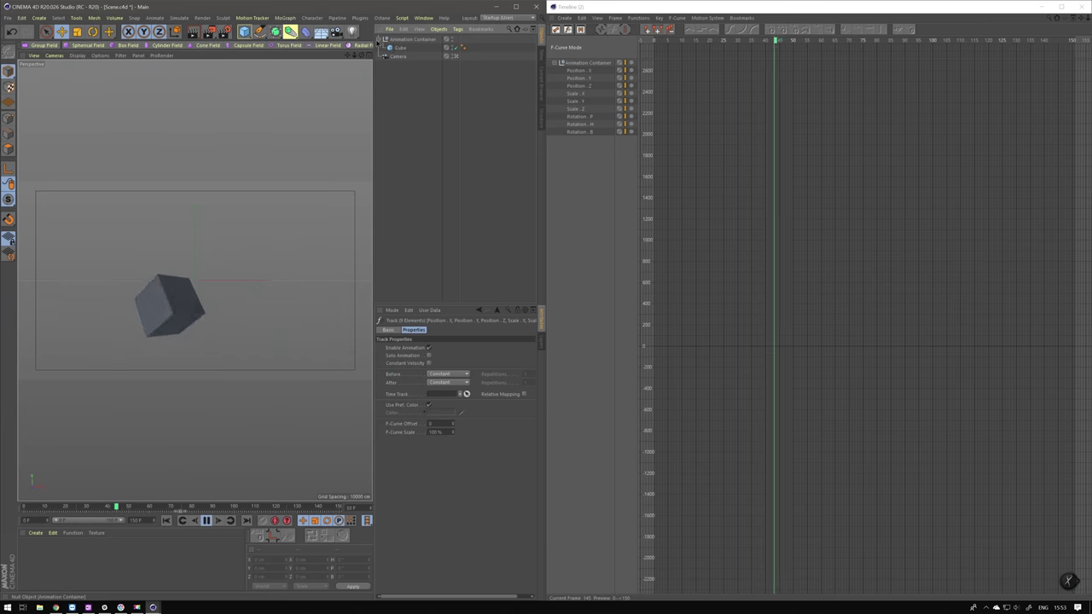
left_click(398, 41)
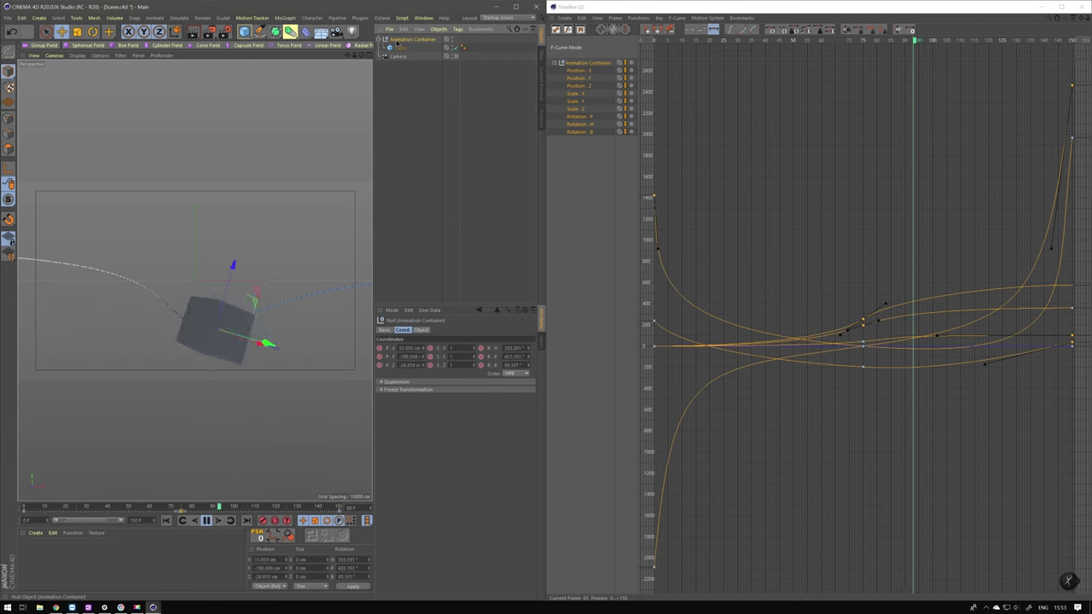
left_click(207, 521)
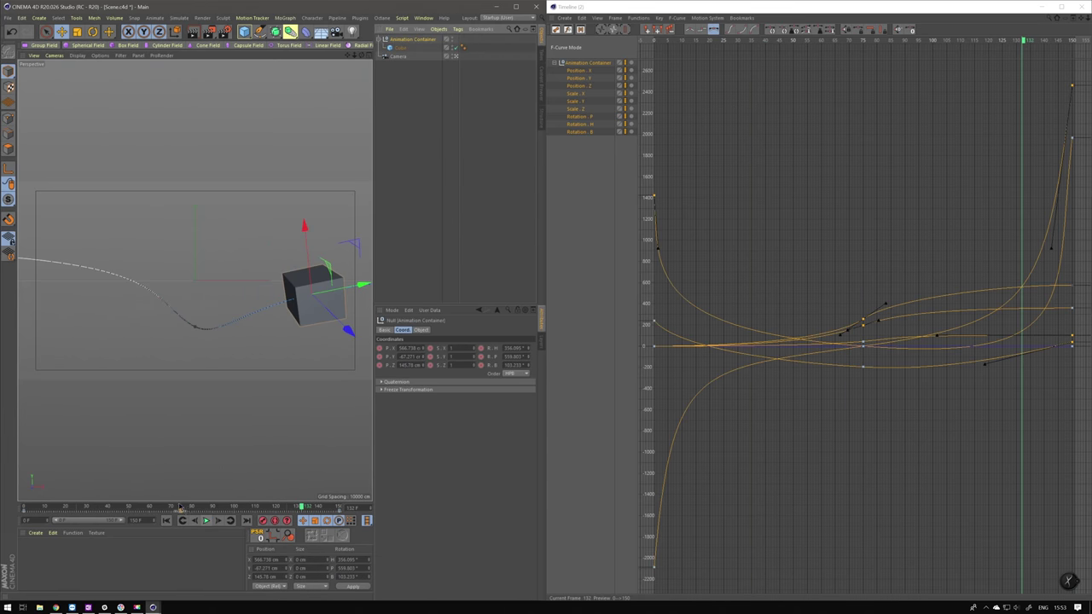
left_click(182, 506)
left_click_drag(182, 508, 180, 507)
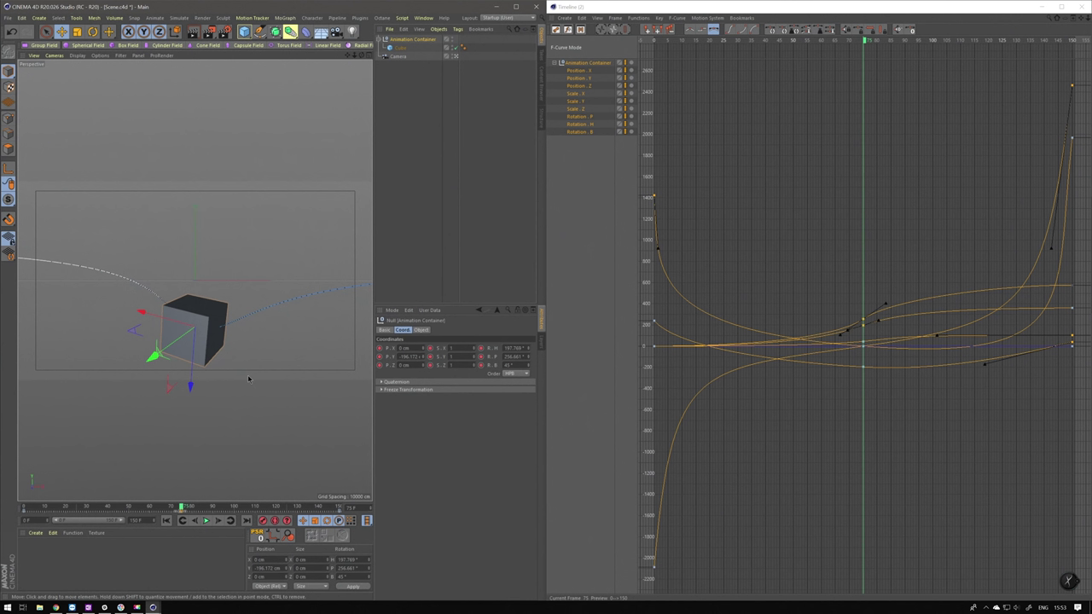
Replace the cube inside the Animation Container with a Platonic primitive and play the animation.
left_click(401, 48)
left_click(245, 34)
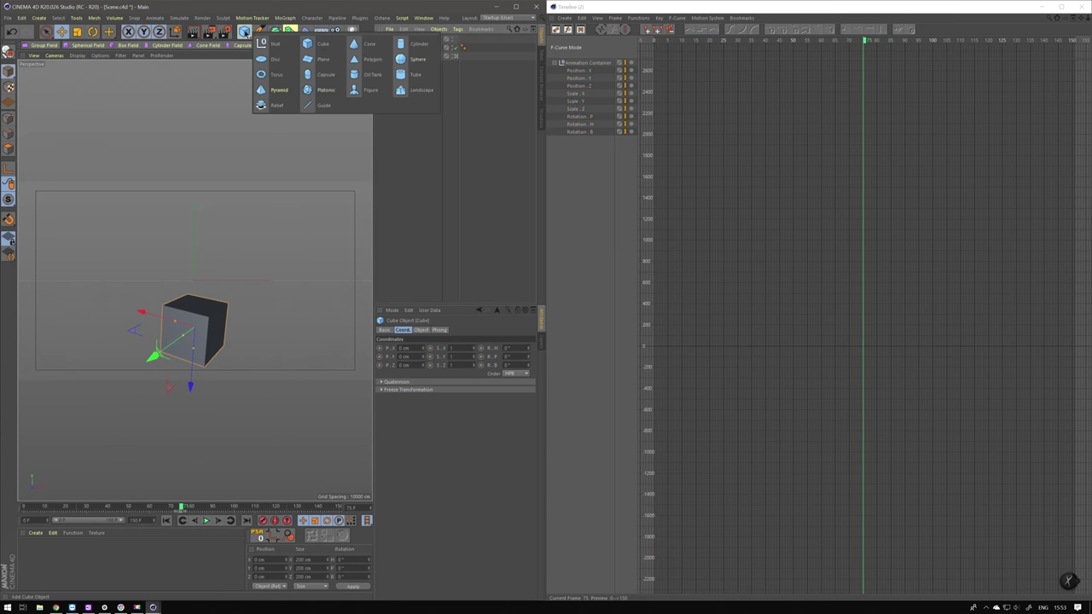
left_click(319, 90)
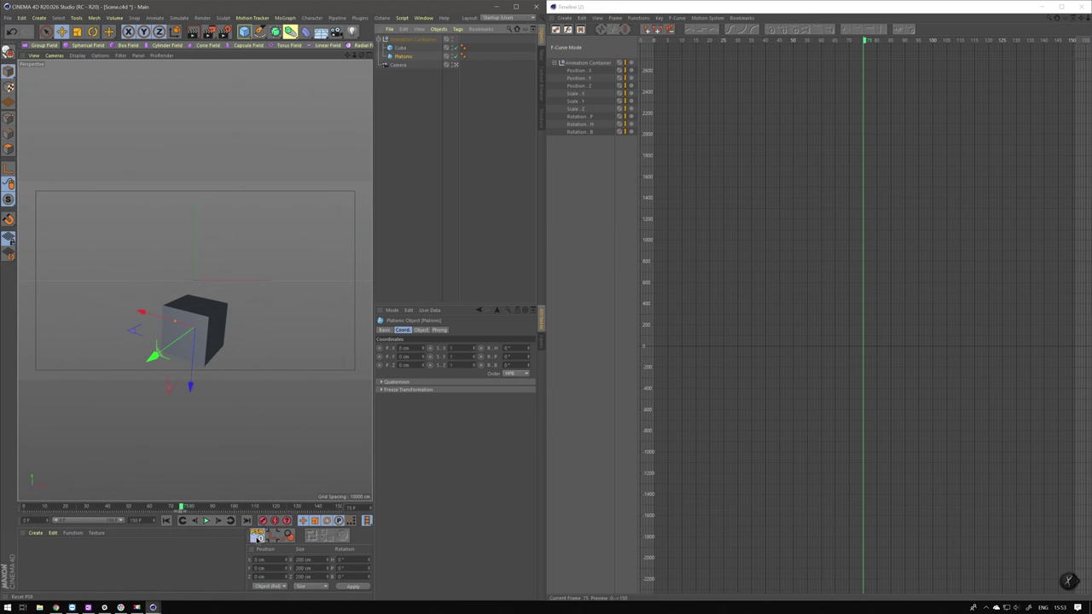
left_click(403, 55)
key("Delete")
key("F8")
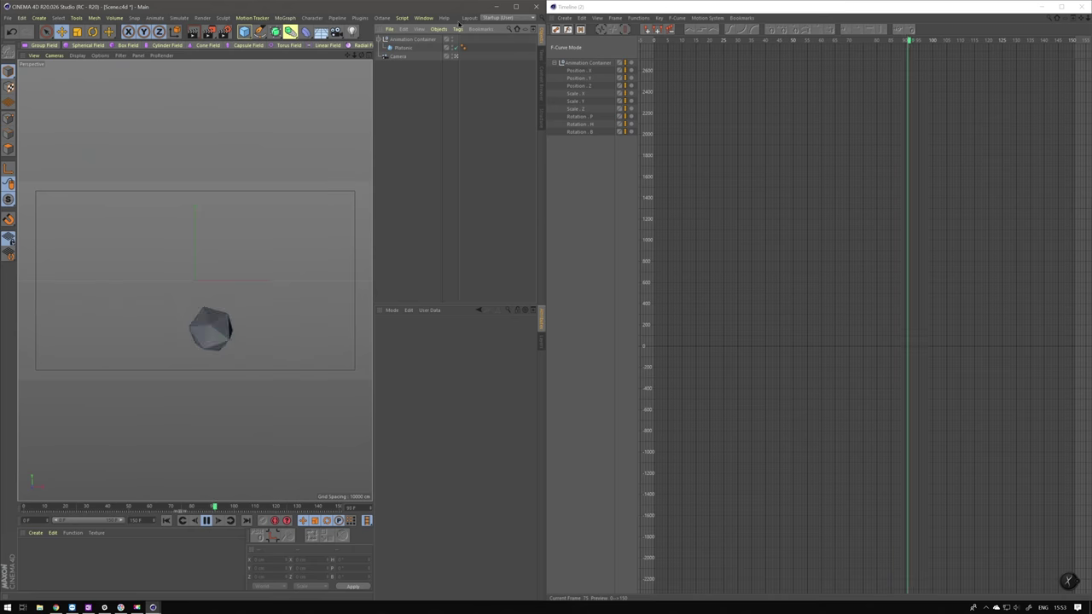
Set the Platonic object's radius to 150 cm.
left_click(403, 47)
left_click(403, 330)
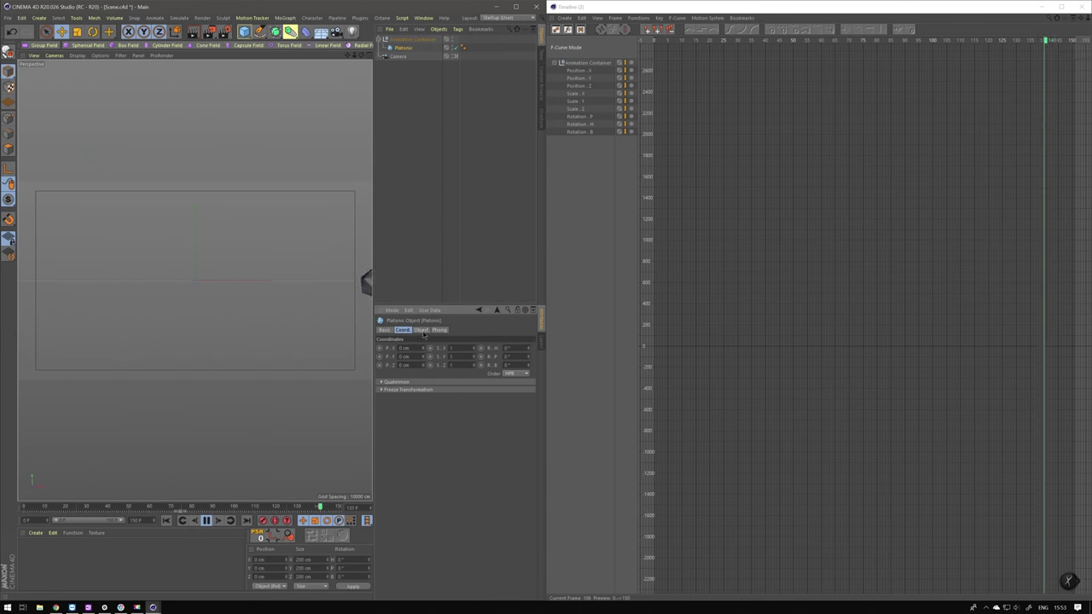
left_click(421, 329)
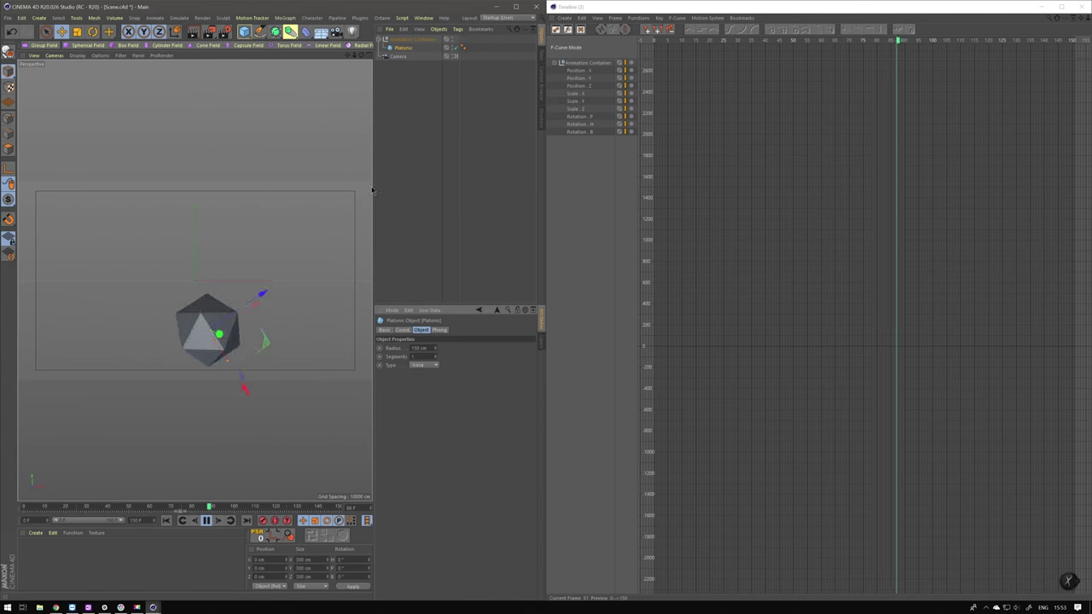
left_click(441, 204)
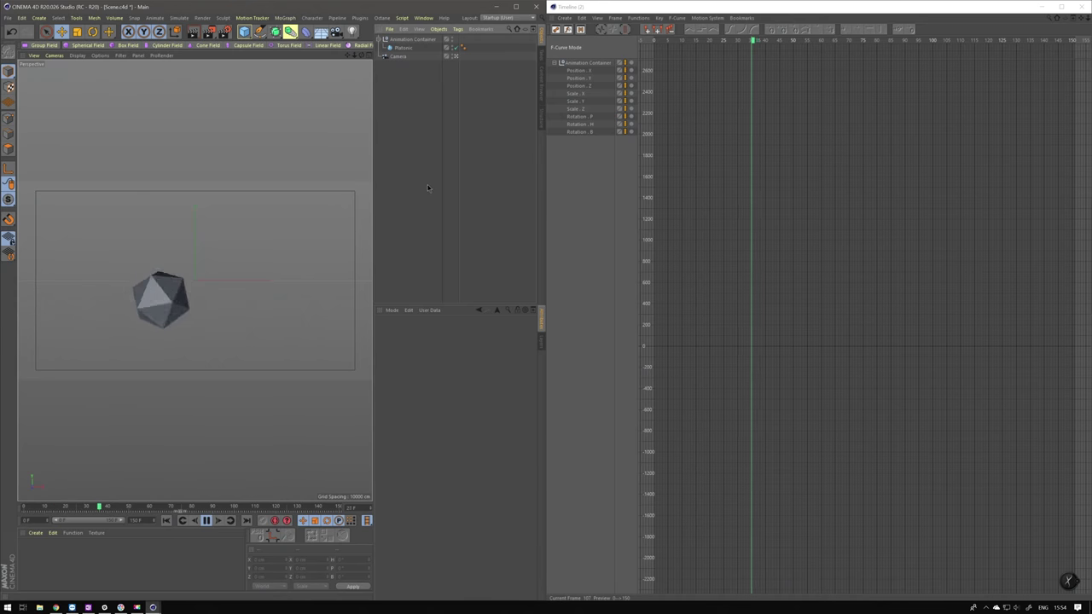
Replace the Platonic object inside the Animation Container with a Pyramid primitive.
left_click(402, 47)
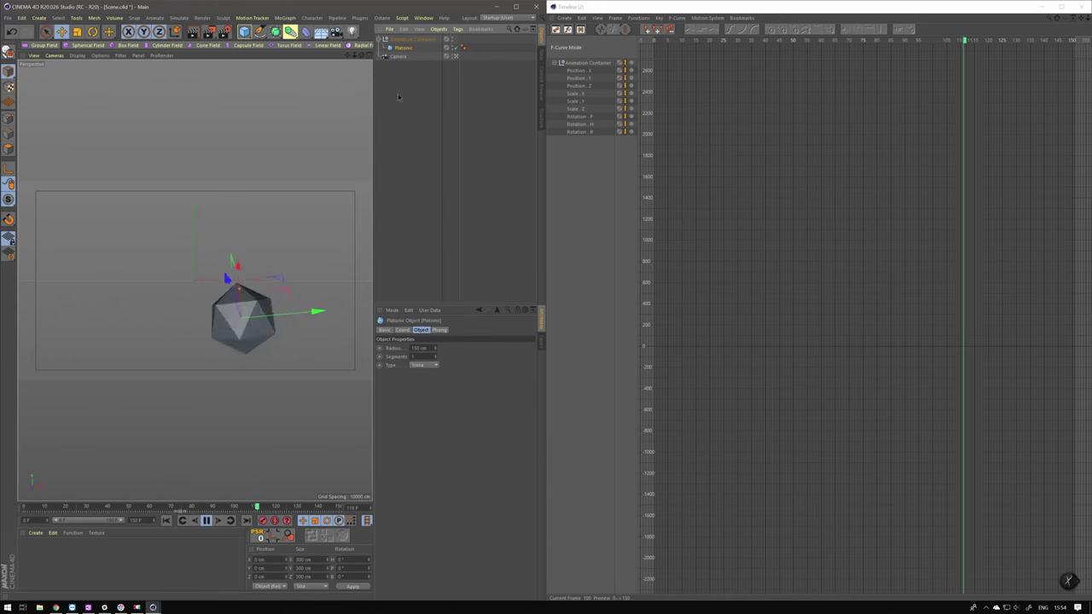
left_click(245, 31)
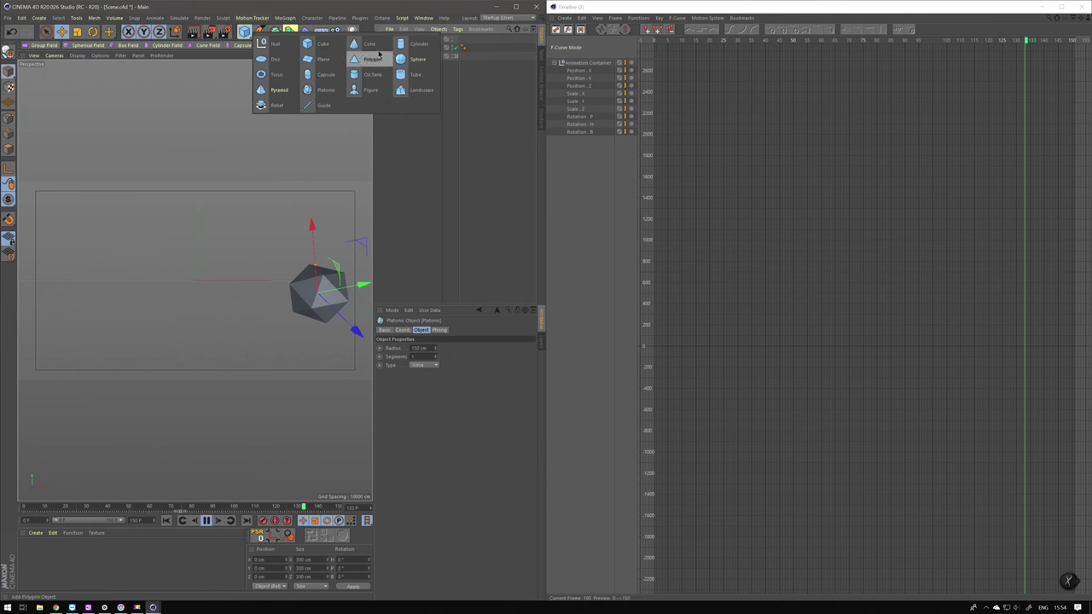
left_click(281, 89)
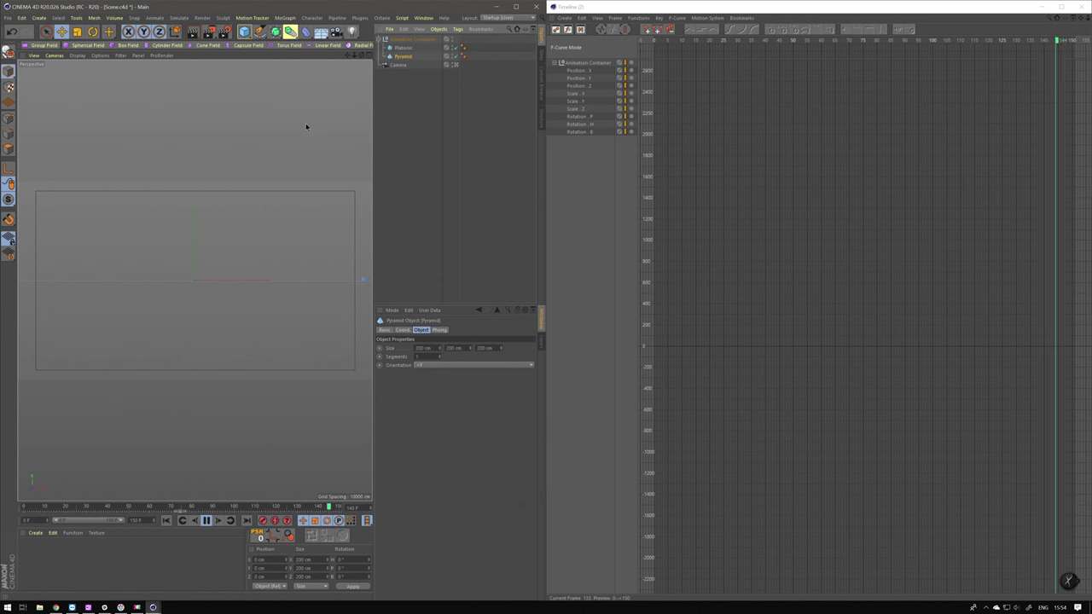
left_click(406, 48)
key("Delete")
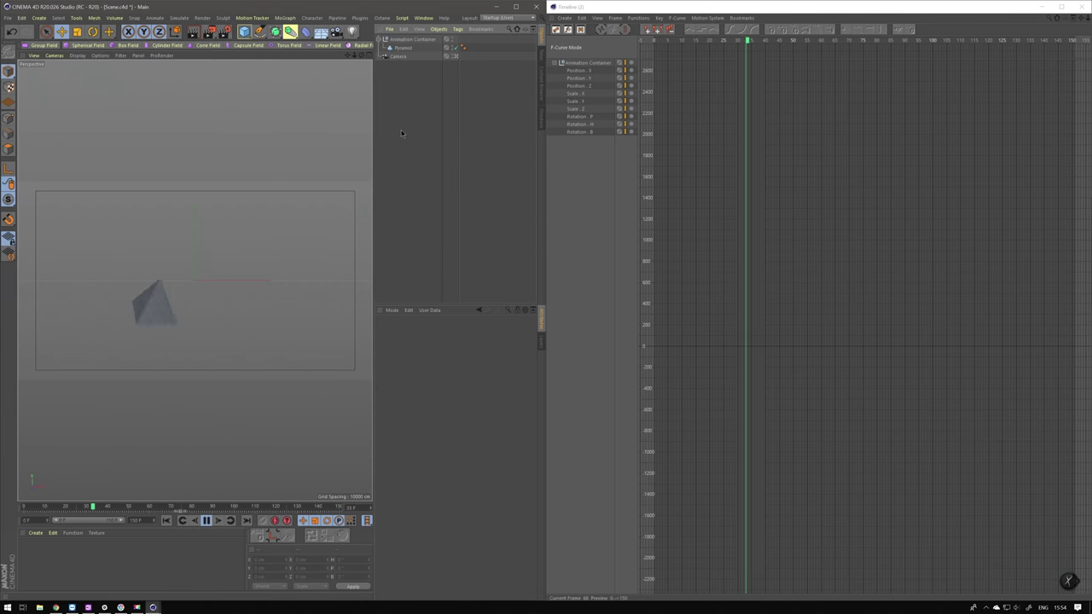
Launch Adobe After Effects CC 2018 and start a new project.
left_click(8, 607)
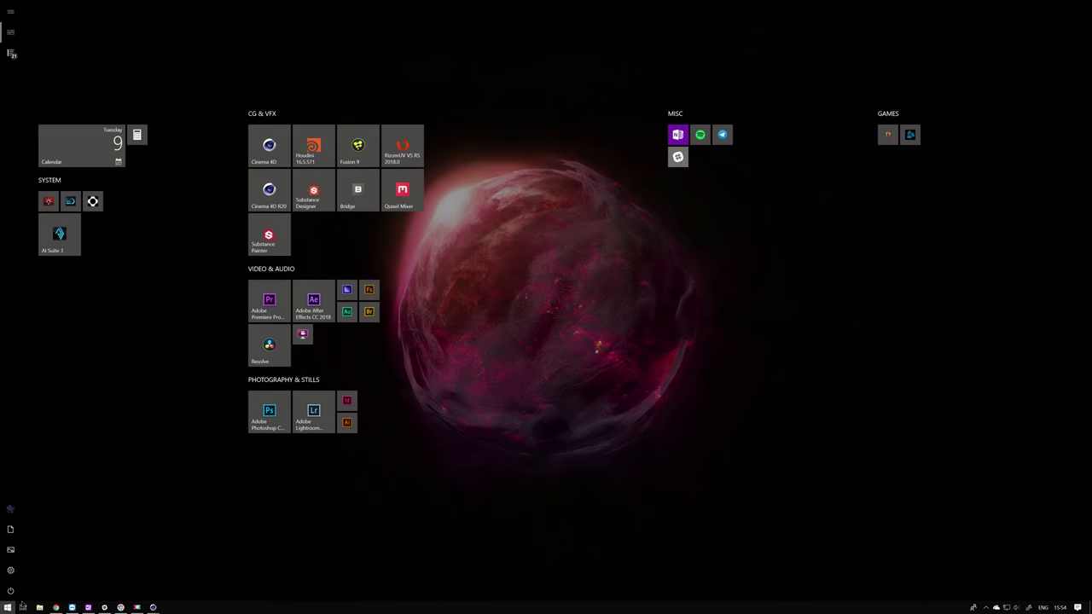
left_click(313, 300)
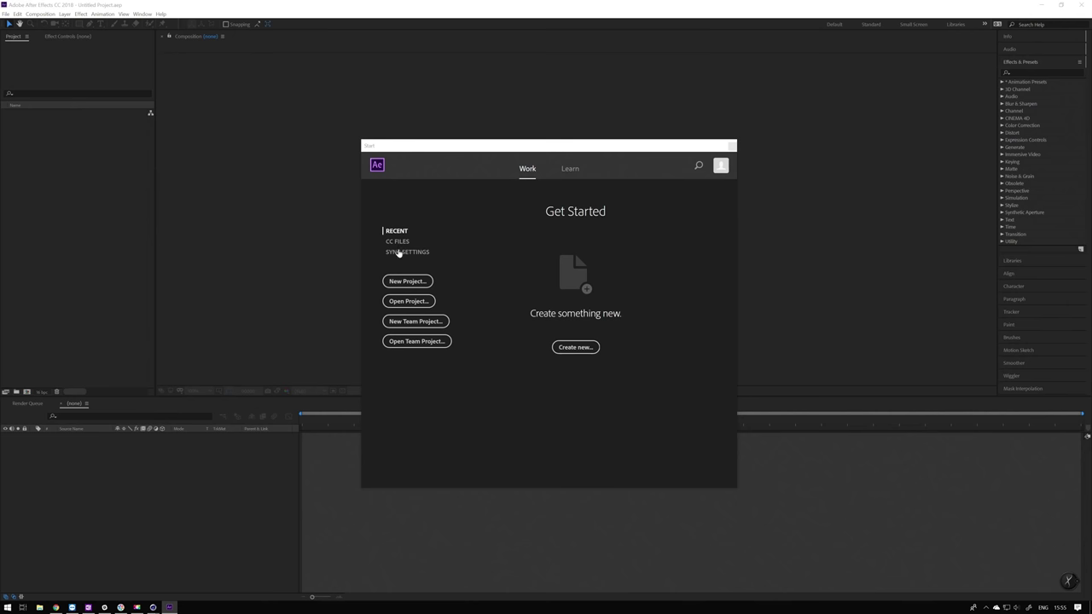
left_click(407, 281)
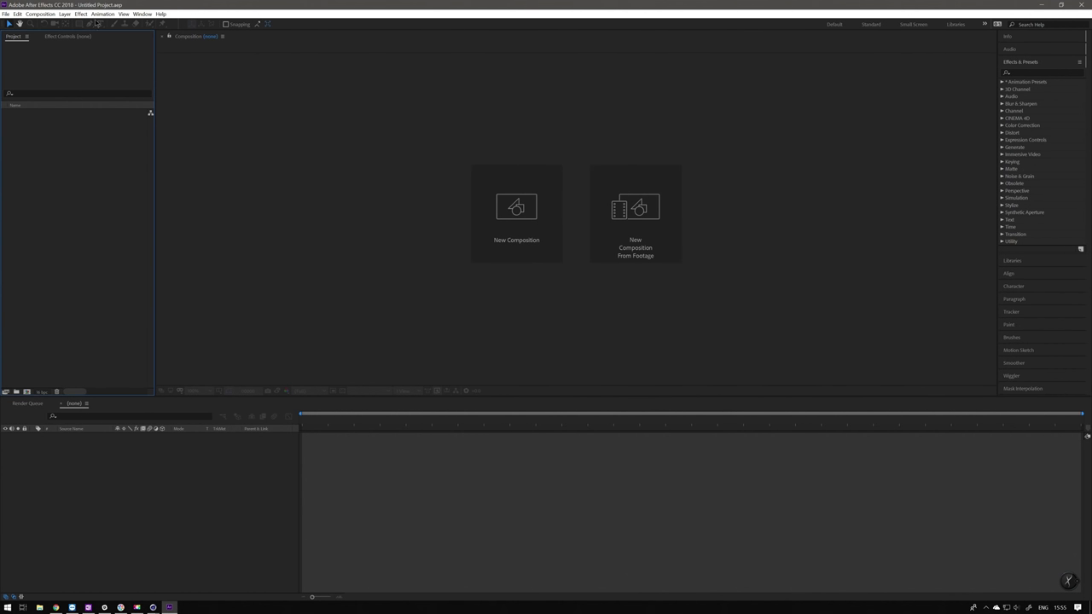
Create a new composition with the HDTV 1080 25 preset.
left_click(40, 14)
left_click(47, 22)
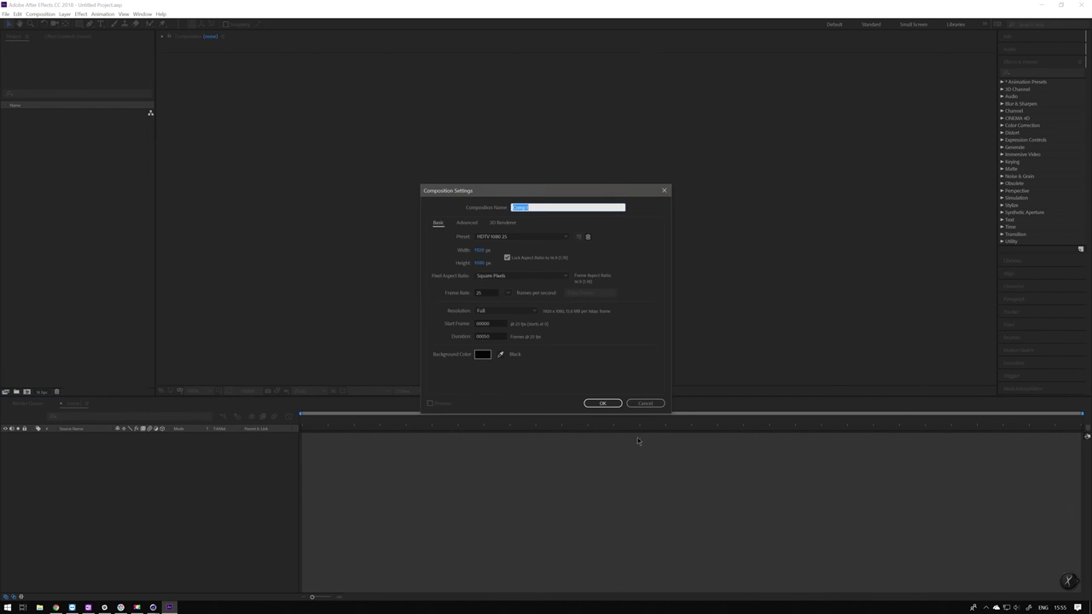
left_click(603, 403)
Draw a white-outlined square with the Rectangle tool, and center its anchor point and the layer in the composition.
left_click(79, 23)
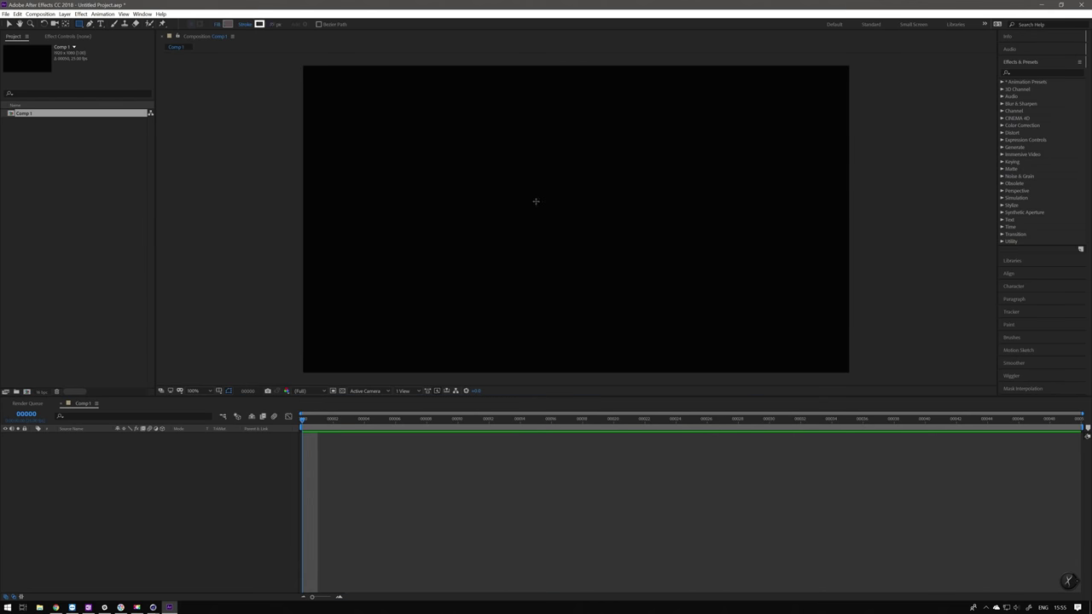
left_click_drag(521, 198, 606, 282, "shift")
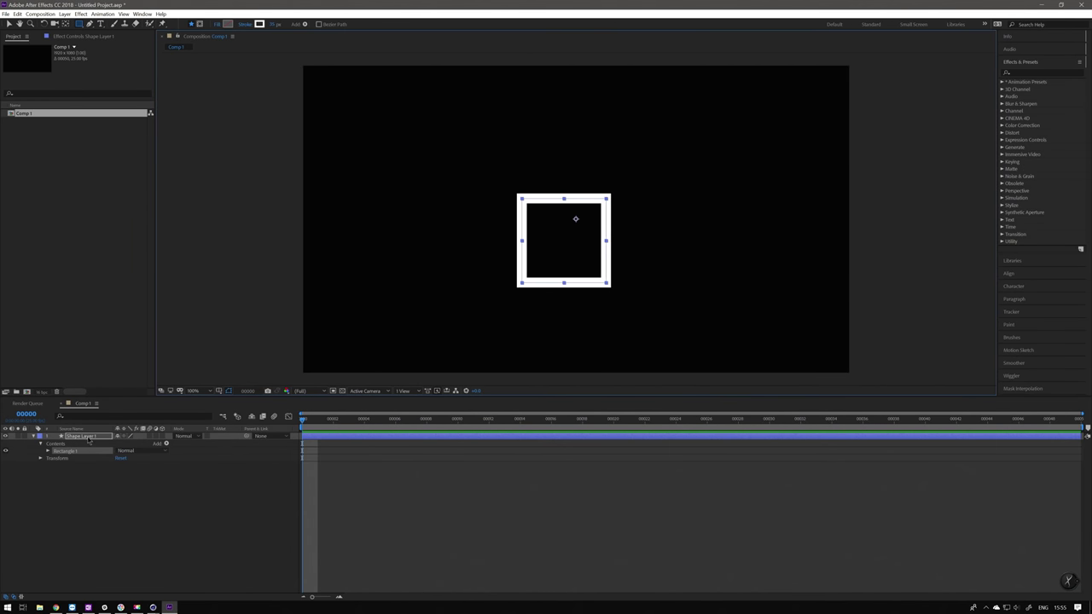
right_click(88, 438)
mouse_move(145, 265)
left_click(230, 359)
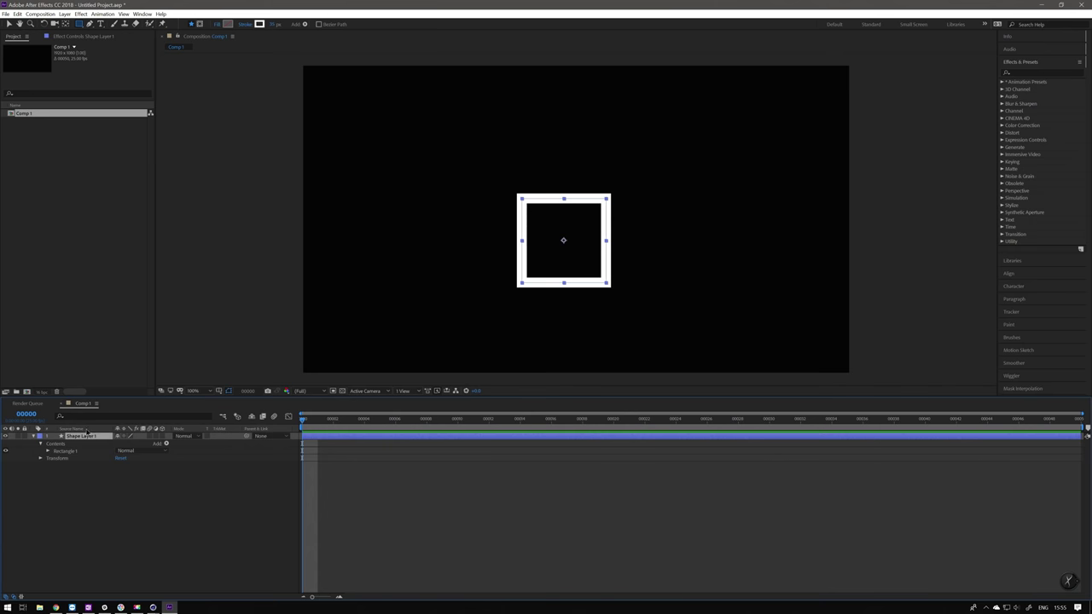
right_click(89, 436)
left_click(221, 346)
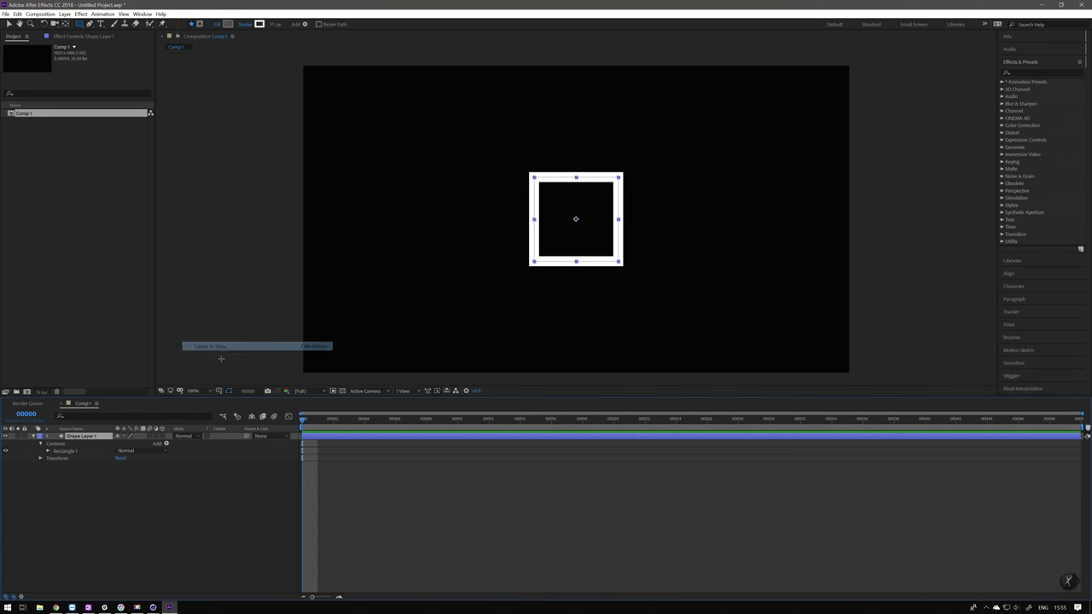
Keyframe the square layer's rotation at frame 0 and with a new value at frame 25.
key("r")
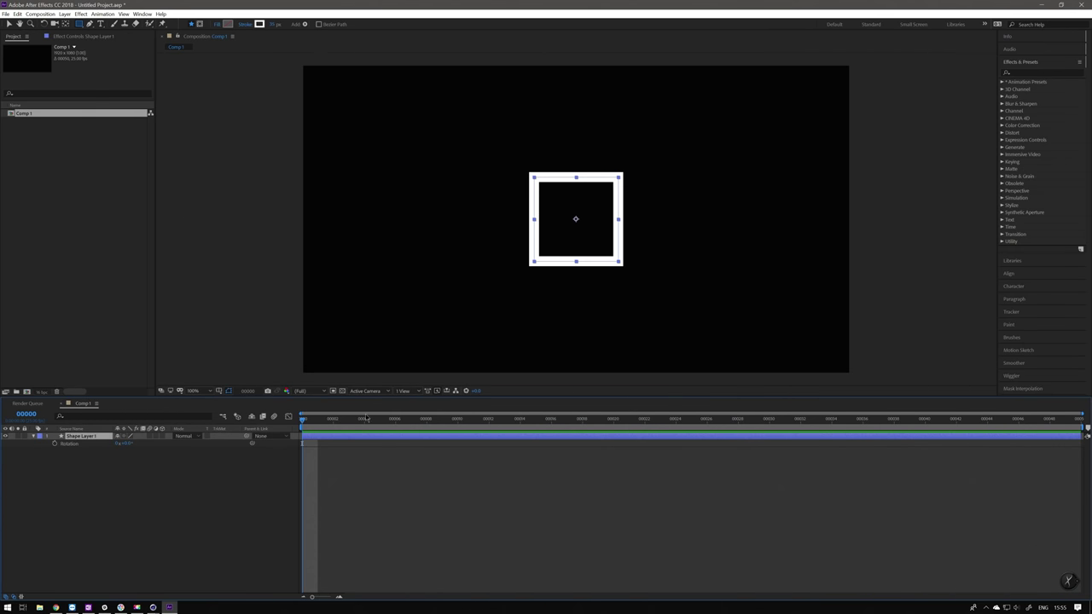
left_click_drag(366, 418, 691, 418)
left_click(125, 446)
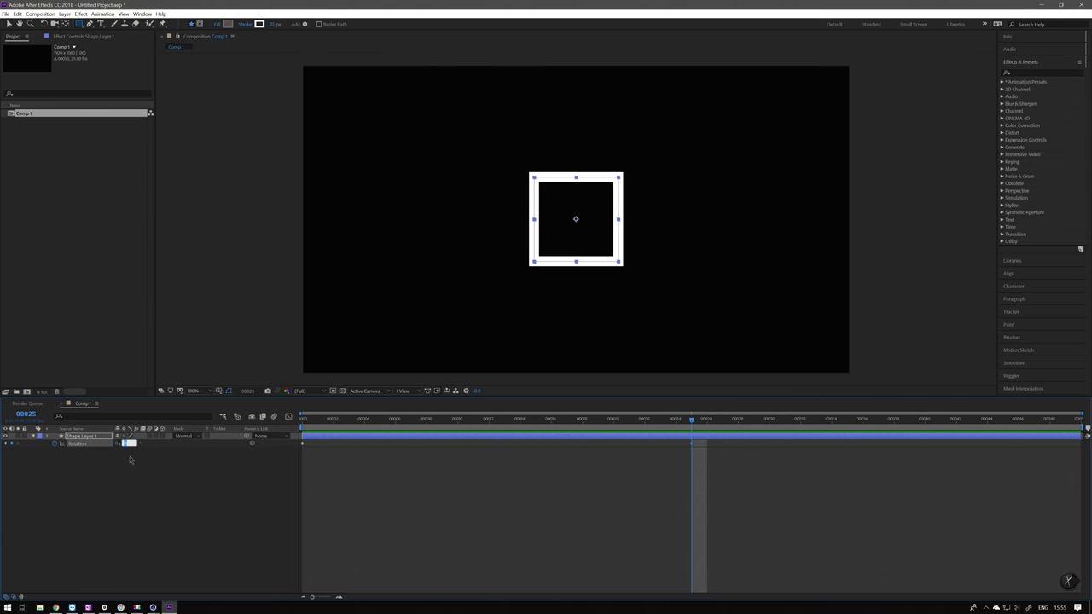
left_click(271, 500)
Add a third rotation keyframe at frame 49 and preview the square's spin.
left_click_drag(699, 422, 1065, 422)
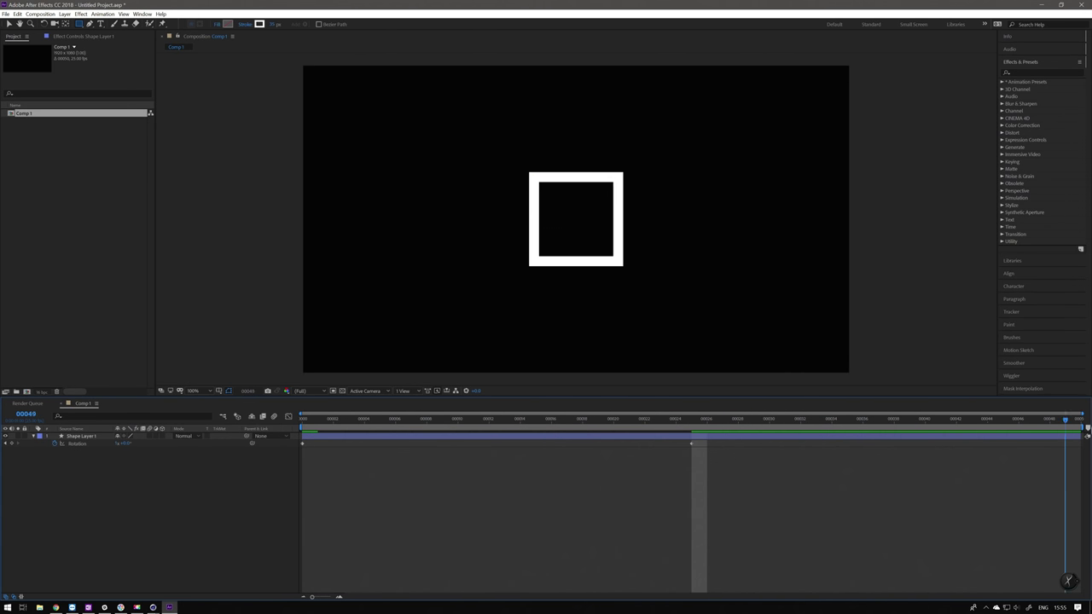
left_click(87, 443)
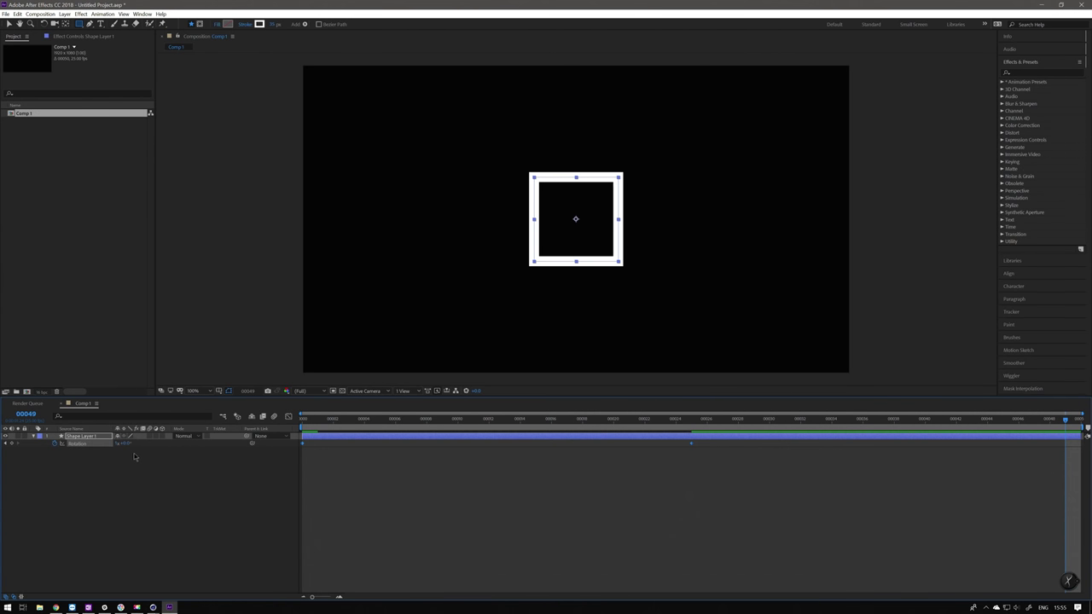
left_click(182, 510)
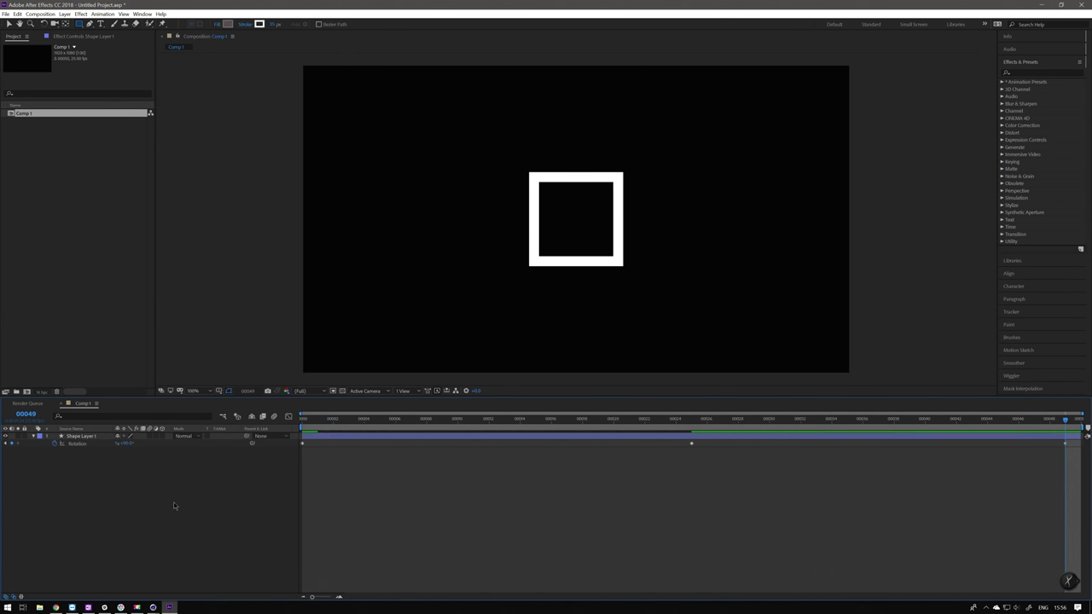
key("space")
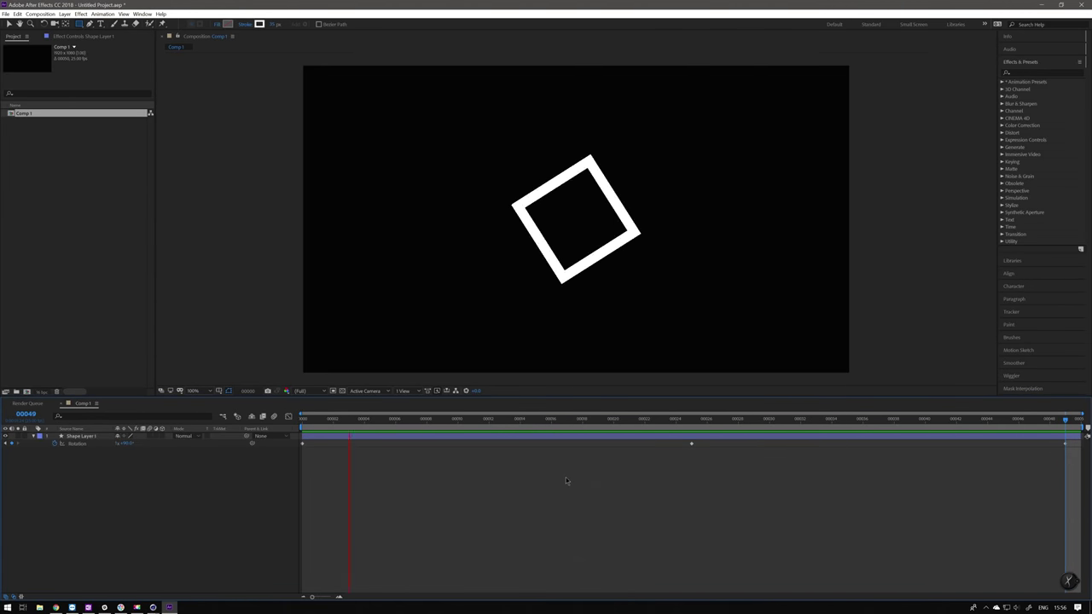
key("space")
Separate the square's position into X and Y dimensions and keyframe both at frame 25.
left_click_drag(675, 419, 692, 419)
left_click(85, 444)
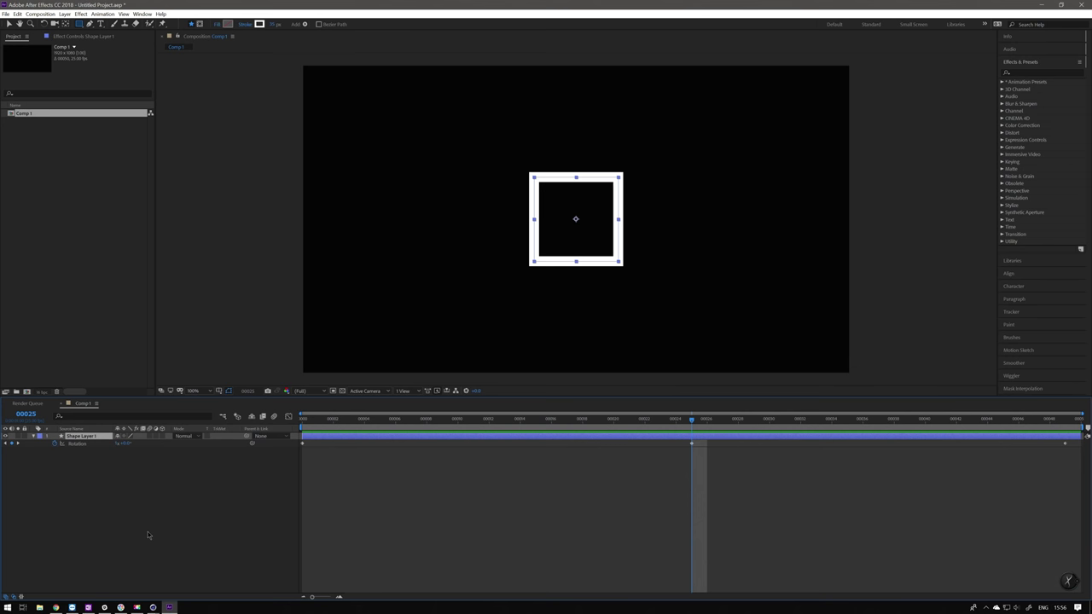
key("p")
right_click(73, 445)
left_click(81, 461)
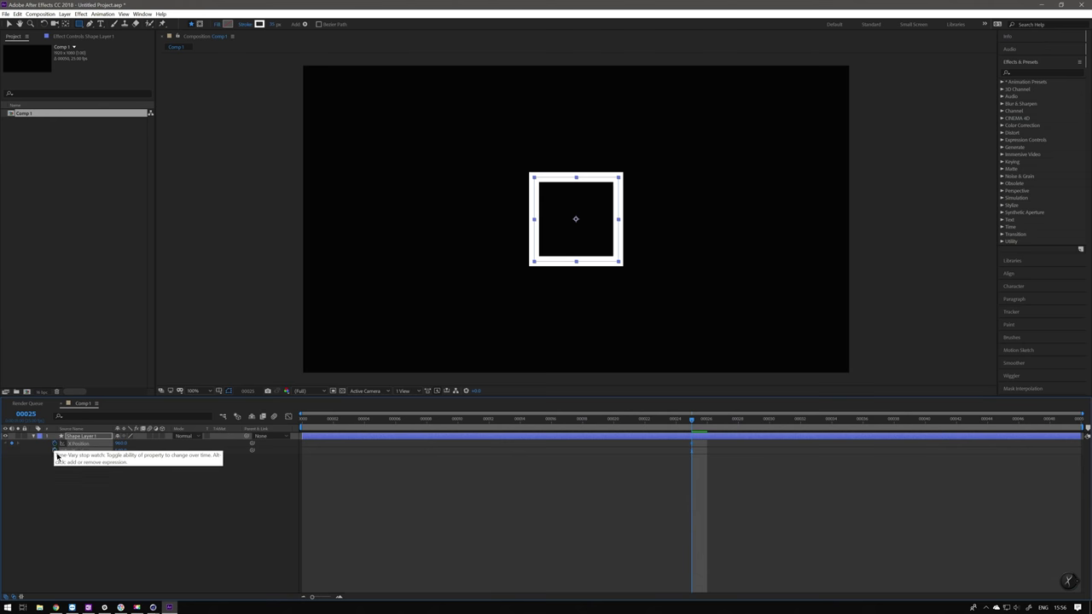
left_click(55, 444)
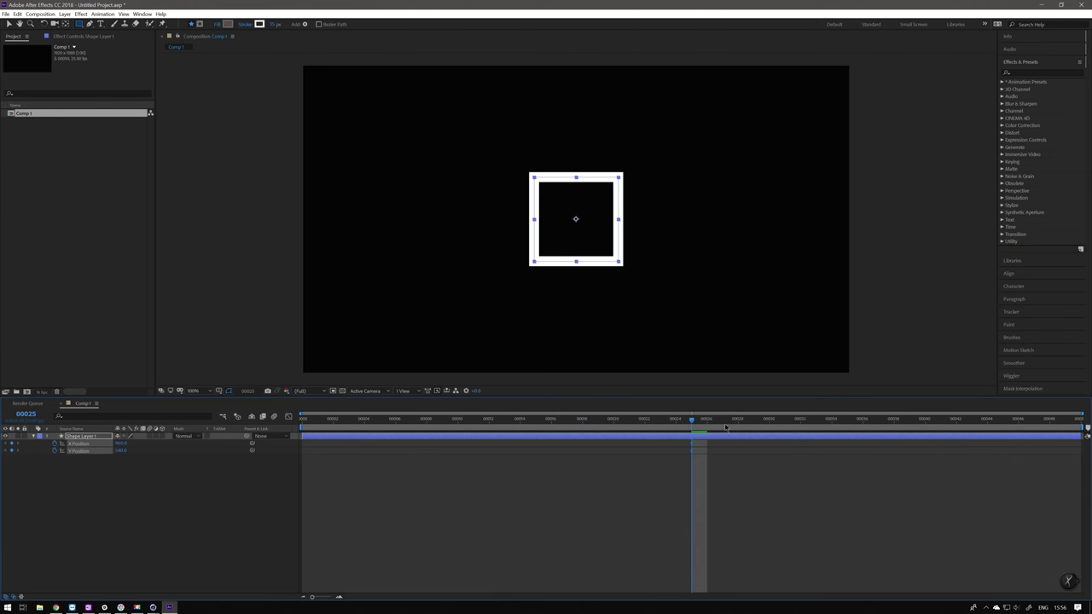
Keyframe the square's X Position off-screen to the right at frame 49 and its Y Position above the composition at frame 0.
key("space")
left_click(134, 460)
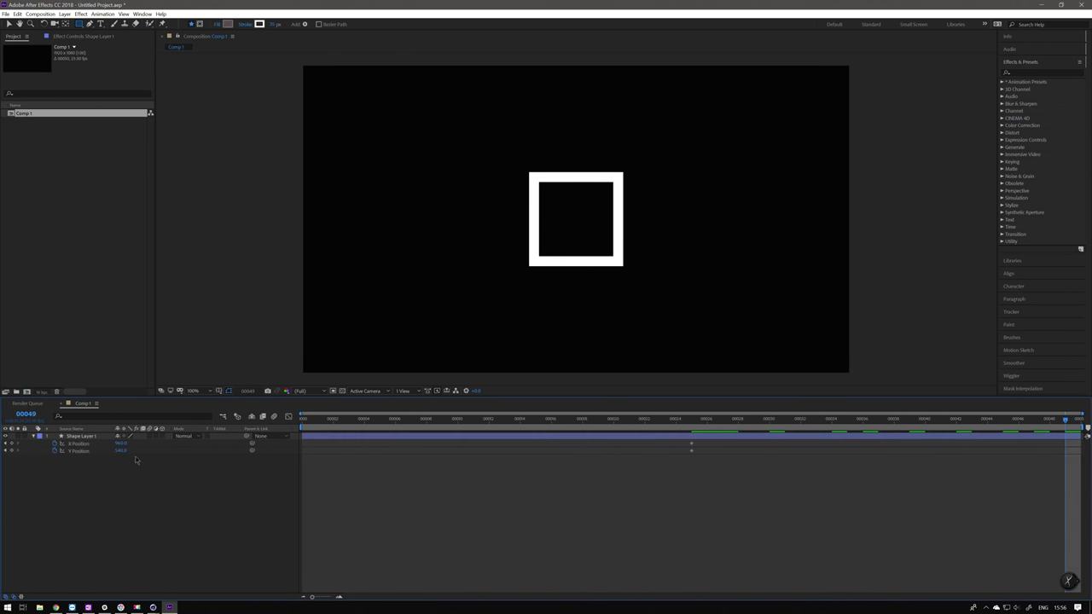
left_click_drag(121, 443, 630, 444)
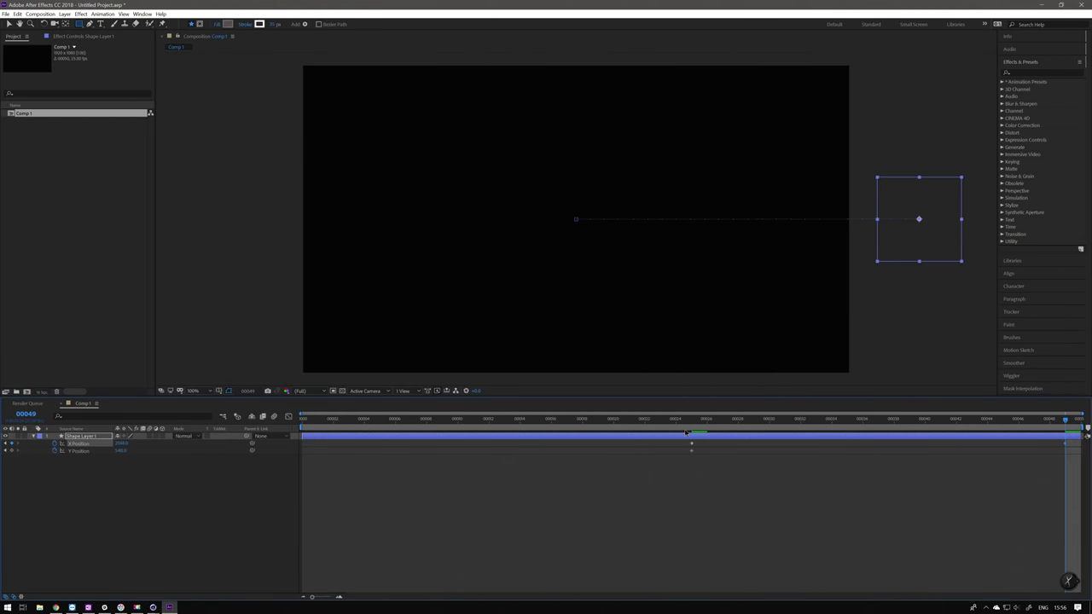
left_click_drag(689, 421, 302, 426)
left_click_drag(121, 452, 2, 470)
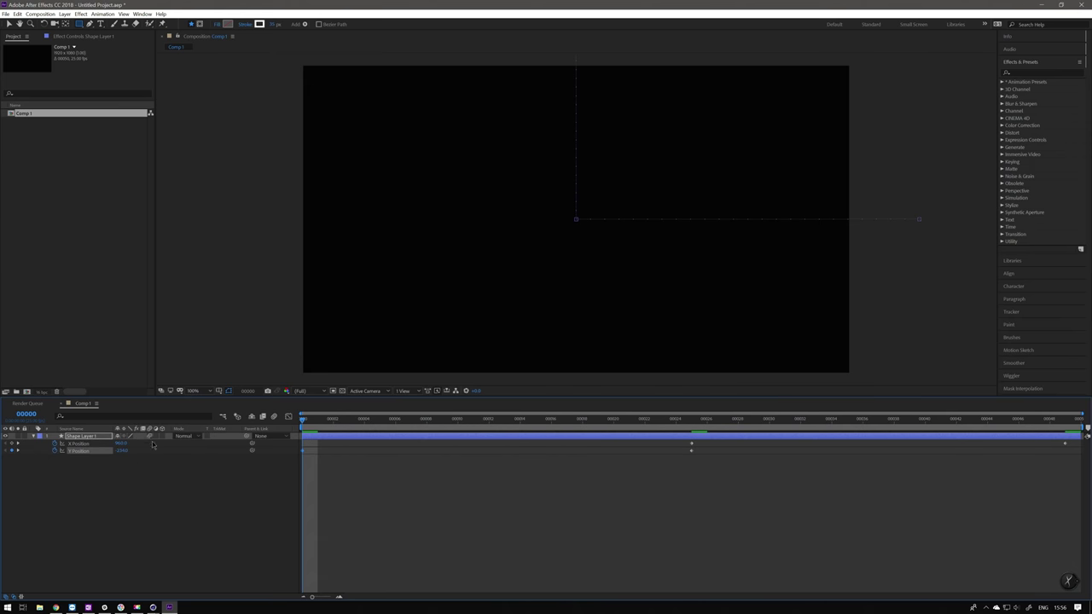
Enable motion blur for the square layer and the composition, and preview the animation.
left_click(301, 466)
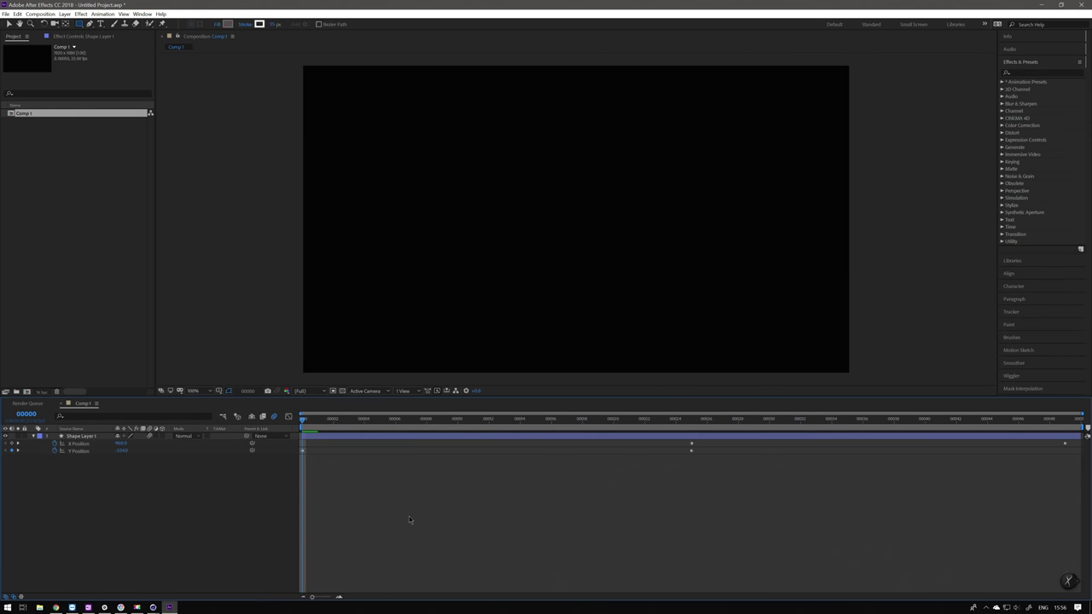
key("space")
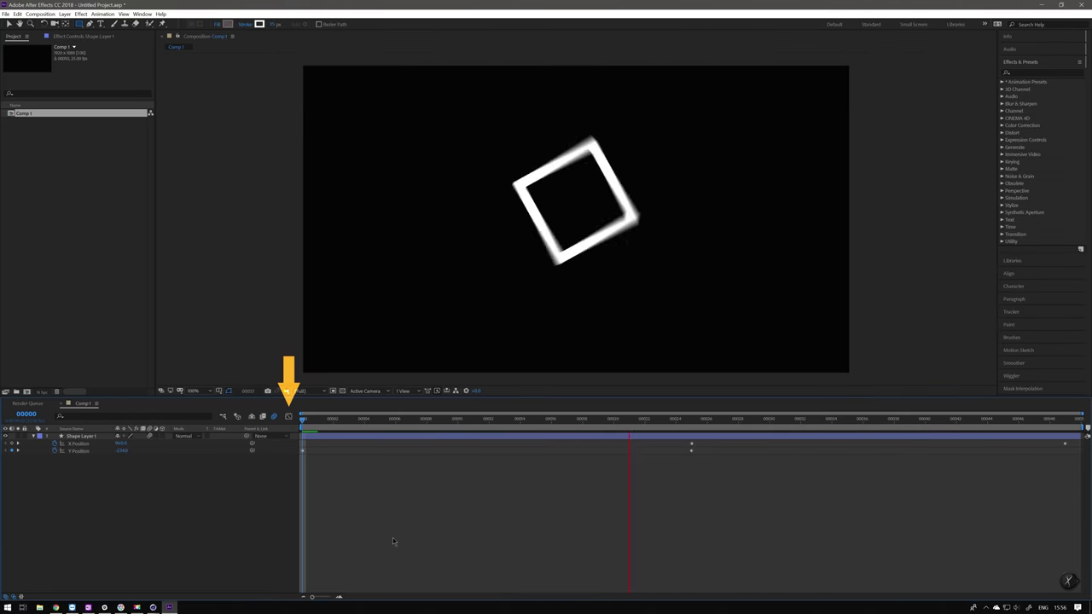
key("space")
Open the Graph Editor and display the square's X and Y Position curves together.
left_click(288, 417)
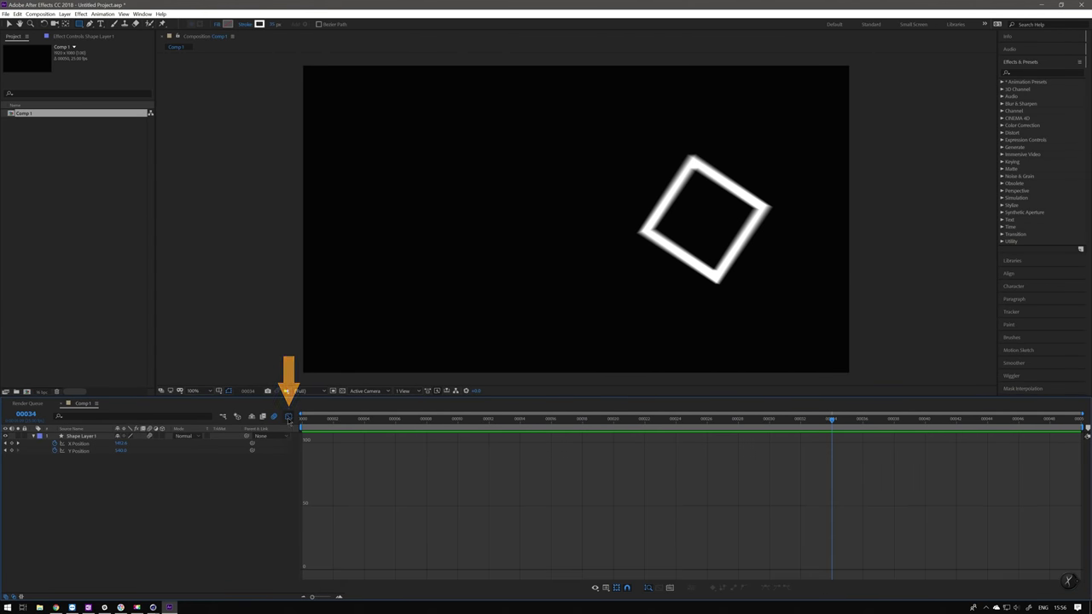
left_click_drag(78, 461, 85, 443)
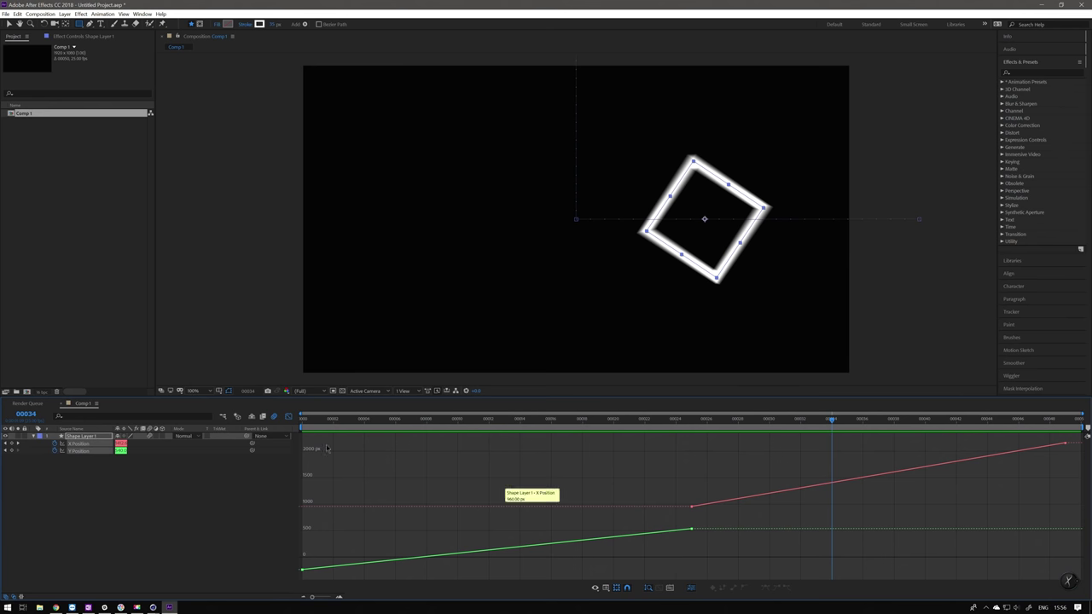
left_click(600, 495)
left_click_drag(75, 463, 94, 440)
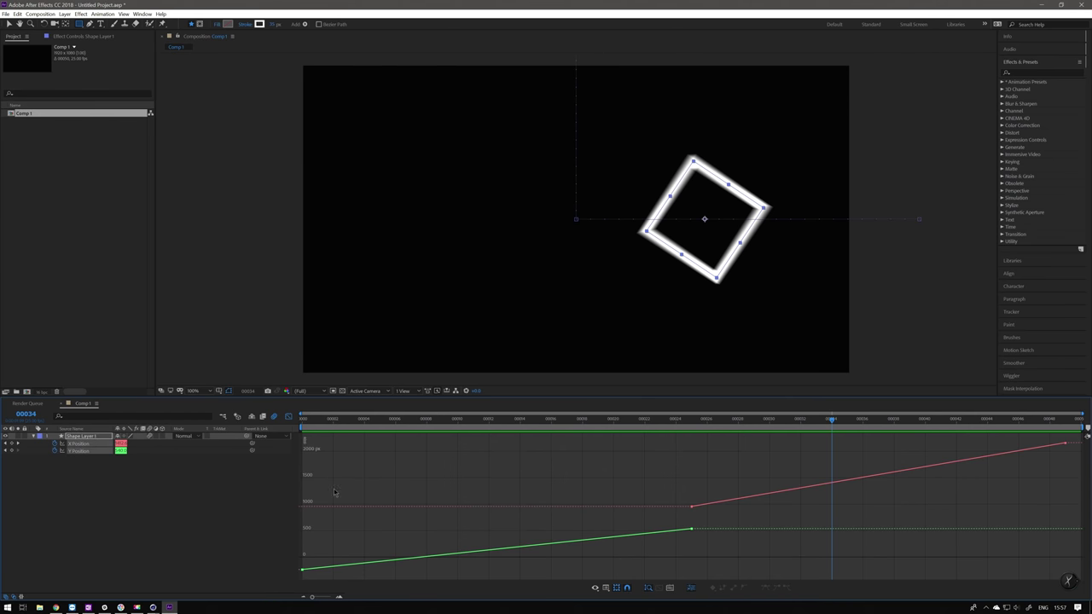
Apply Easy Ease to the Y Position keyframes at frames 0 and 25 in the Graph Editor.
left_click_drag(302, 437, 665, 576)
left_click(765, 588)
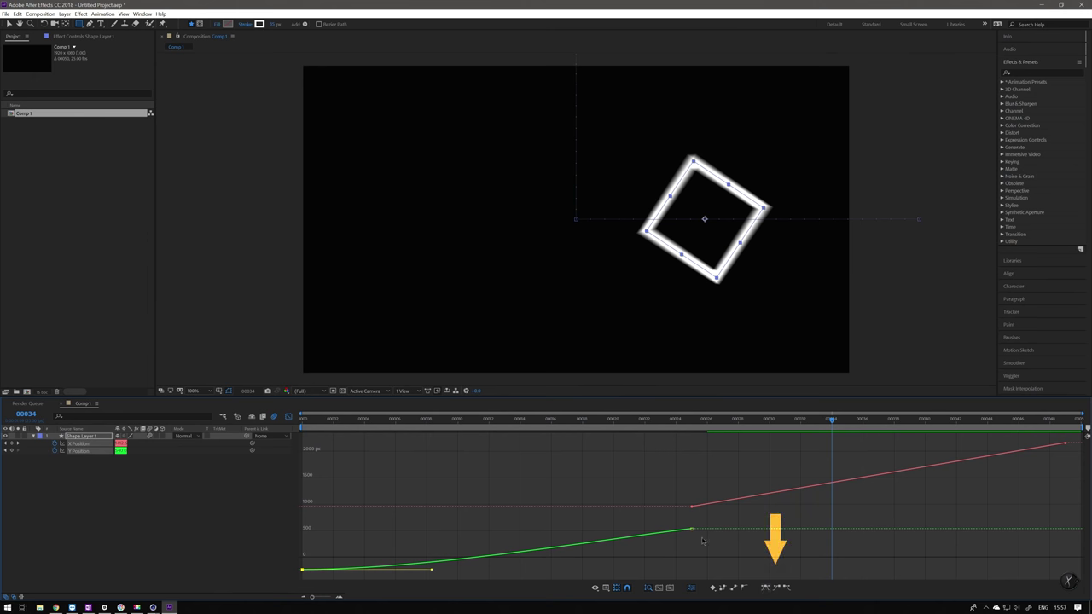
left_click_drag(704, 540, 685, 520)
left_click(765, 588)
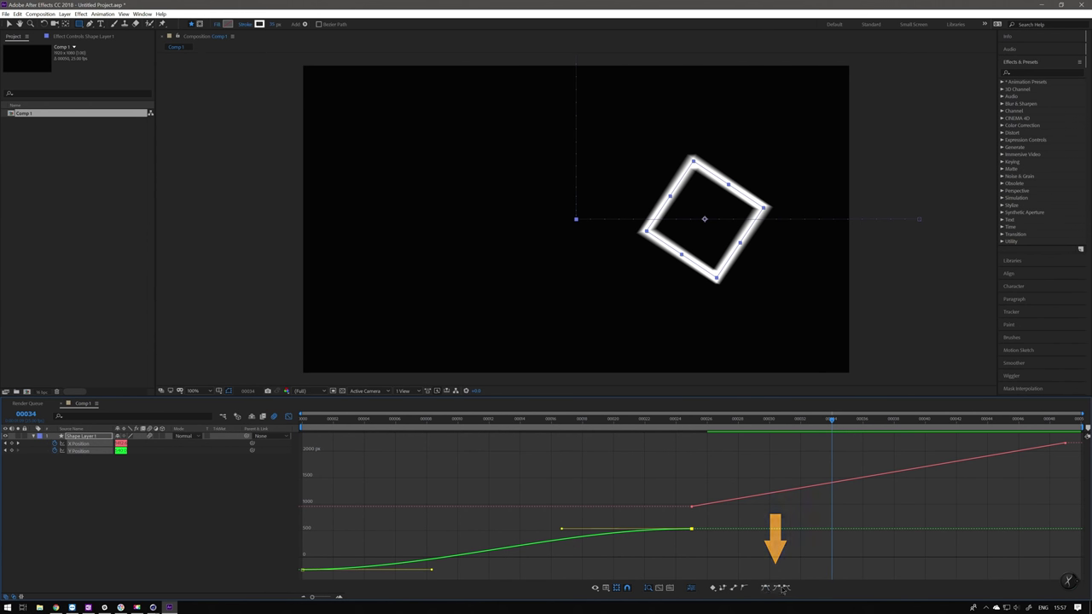
Return to the layer bar view and apply Easy Ease to both X Position keyframes.
left_click(288, 417)
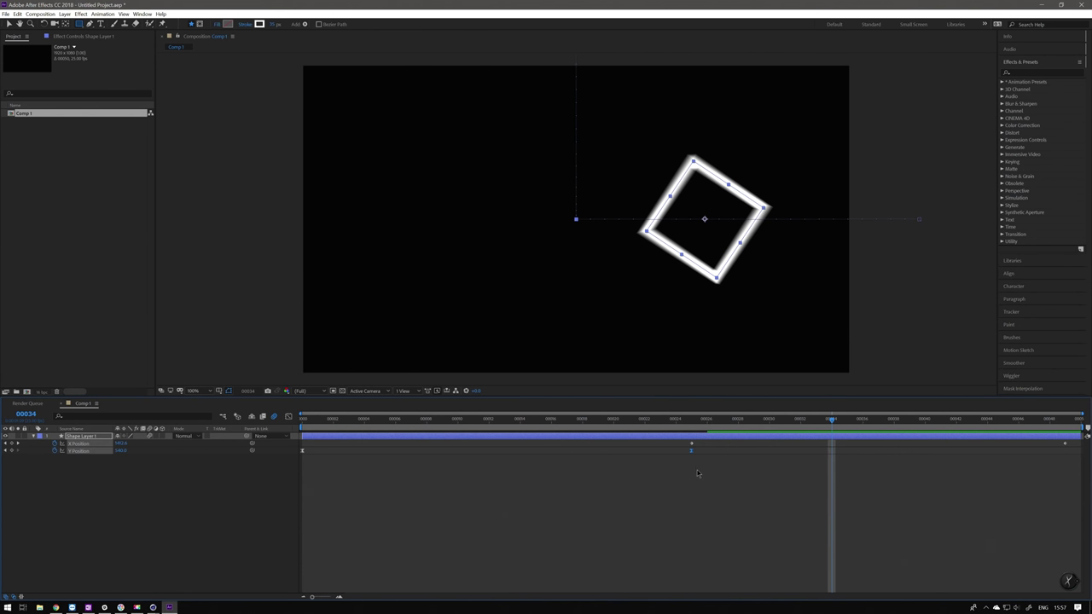
left_click_drag(682, 442, 1073, 450)
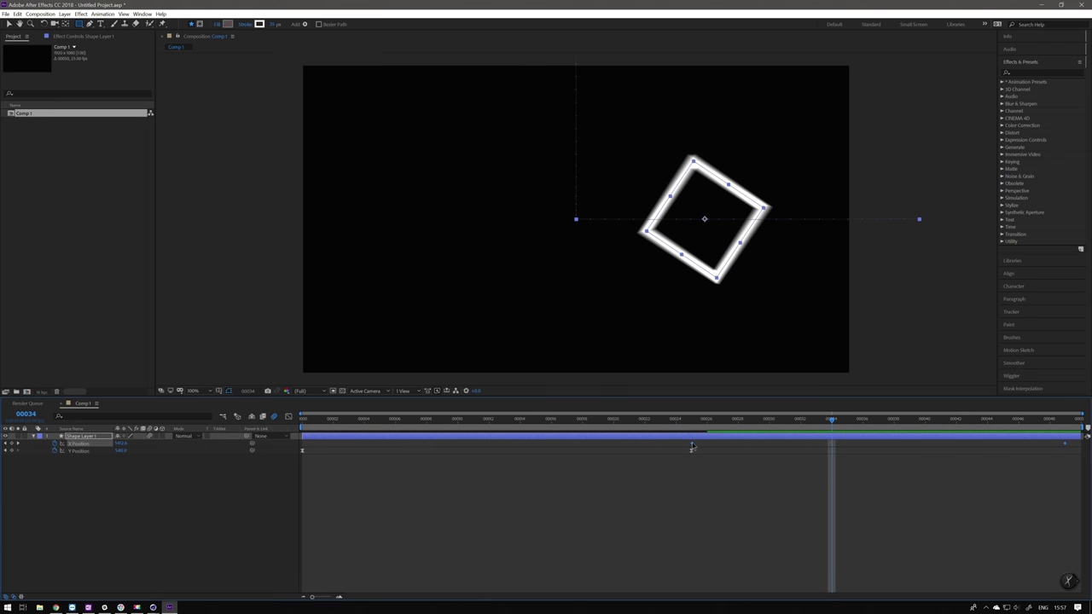
right_click(691, 445)
mouse_move(740, 543)
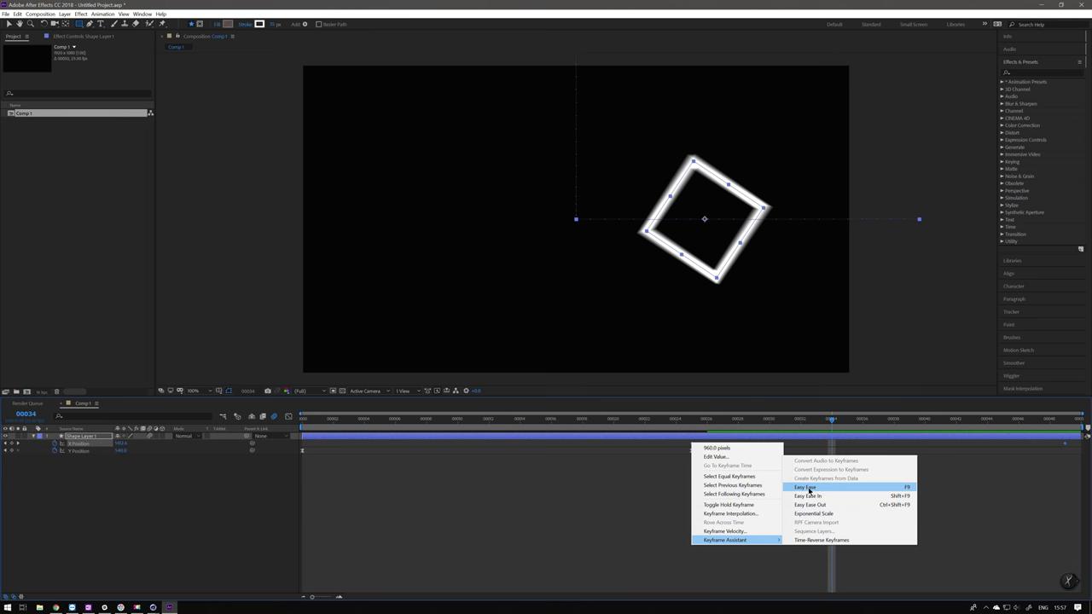
left_click(810, 491)
Reshape the Y Position curve so the drop starts fast and slows gradually toward frame 25, and preview it.
left_click(488, 419)
left_click(289, 416)
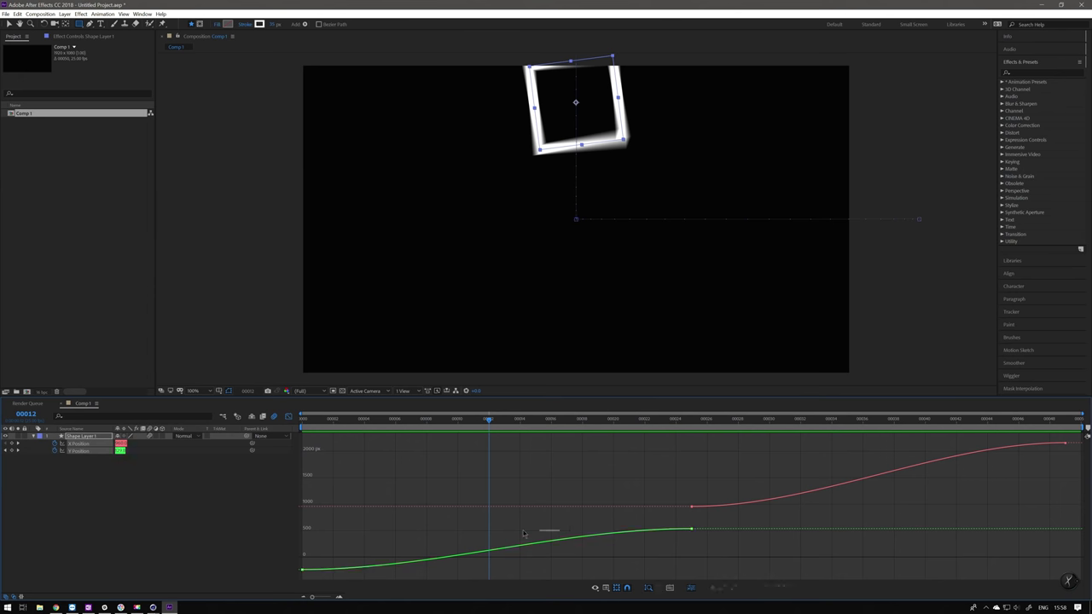
left_click(595, 529)
left_click_drag(561, 531, 412, 529)
left_click_drag(432, 569, 358, 569)
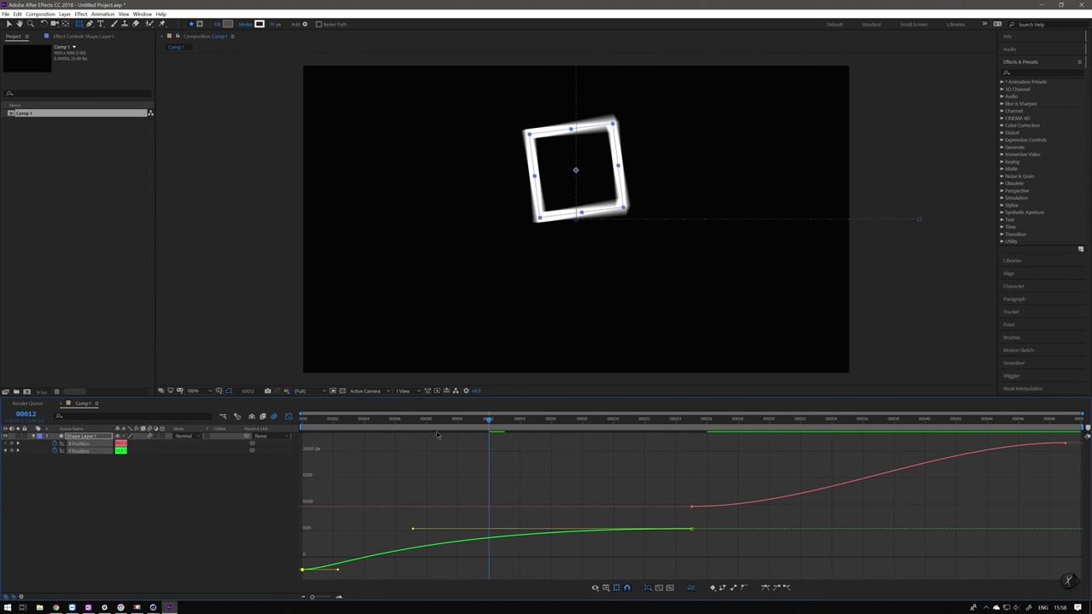
key("space")
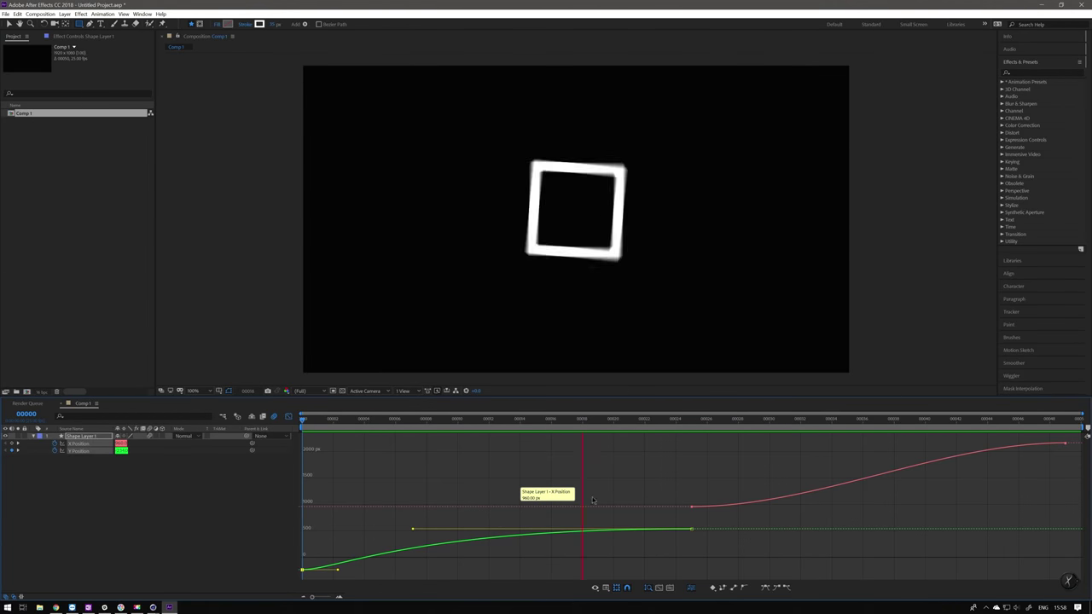
key("space")
Lengthen the X Position curve's outgoing handle at frame 25 for a slower start to the exit, fine-tuning it with previews.
left_click_drag(684, 496, 714, 522)
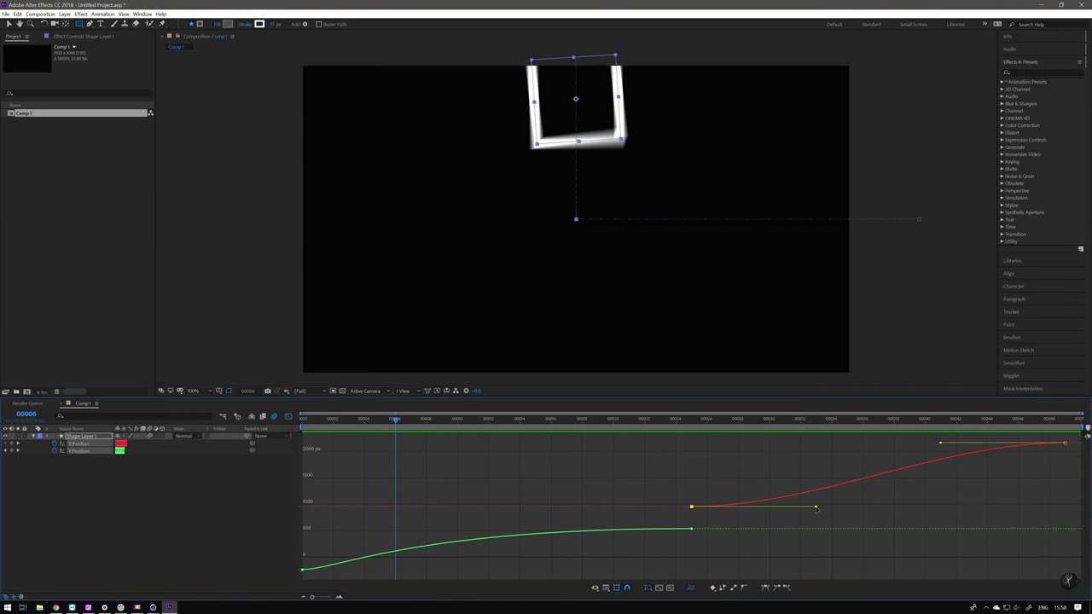
left_click_drag(816, 508, 970, 507)
key("space")
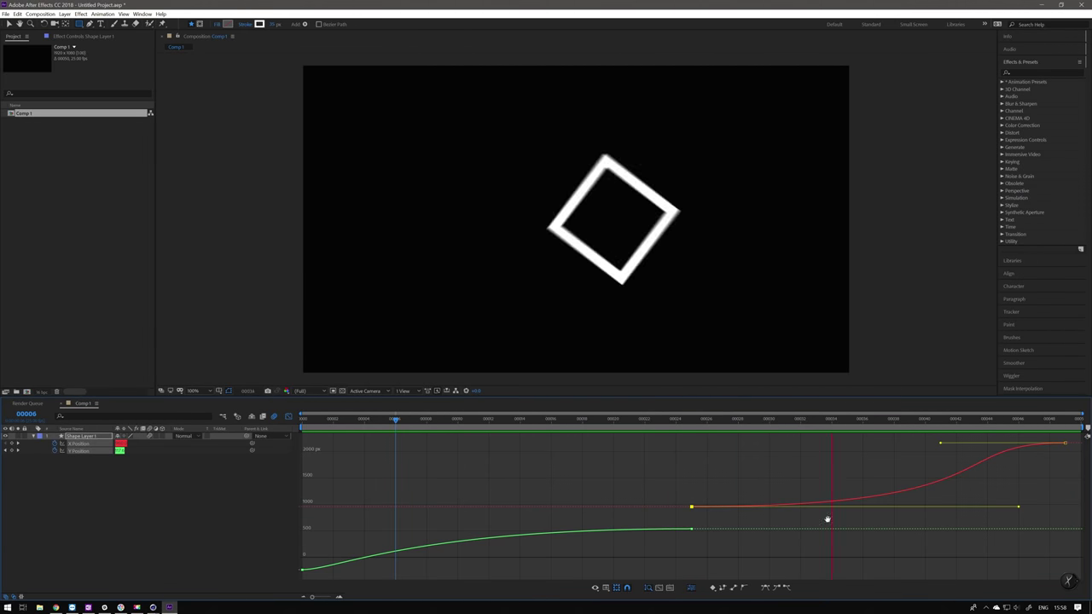
key("space")
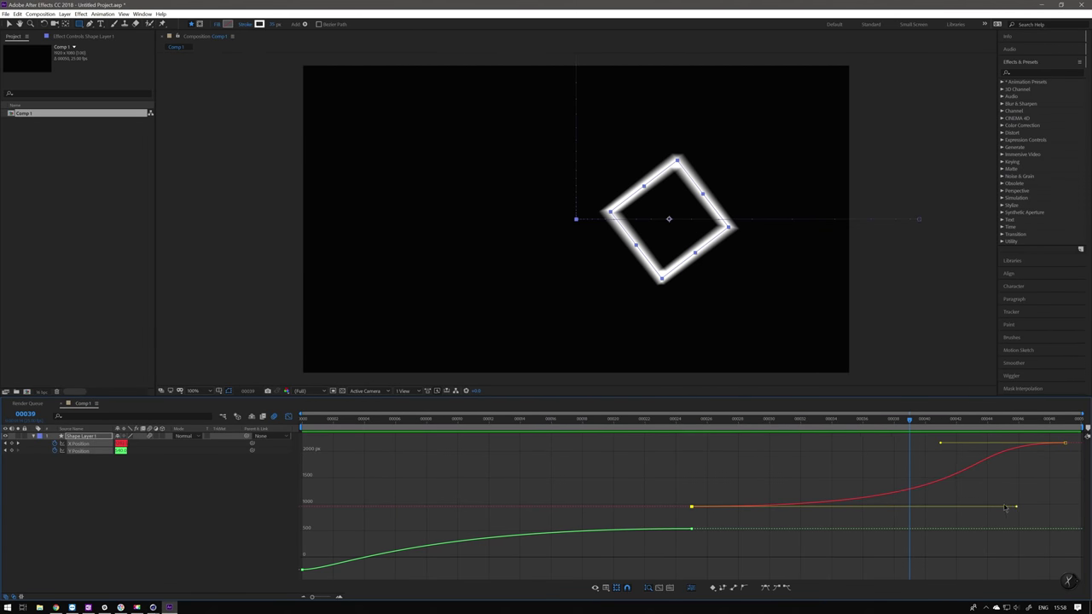
left_click_drag(1006, 509, 951, 511)
key("space")
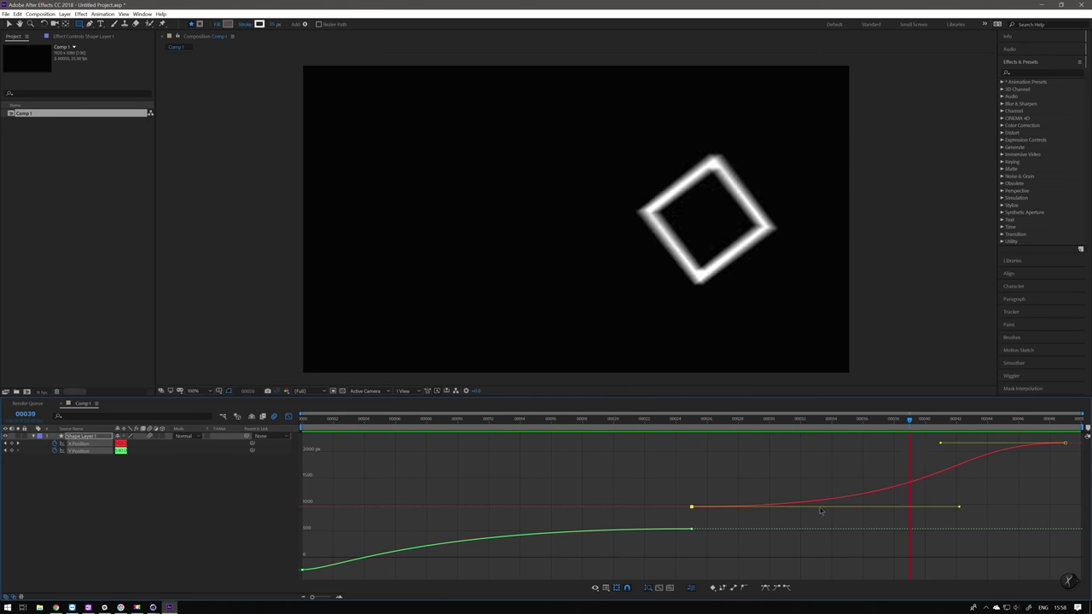
key("space")
Display the square's rotation curve and apply Easy Ease to its keyframes at frames 25 and 49.
key("r")
left_click_drag(355, 557, 1080, 434)
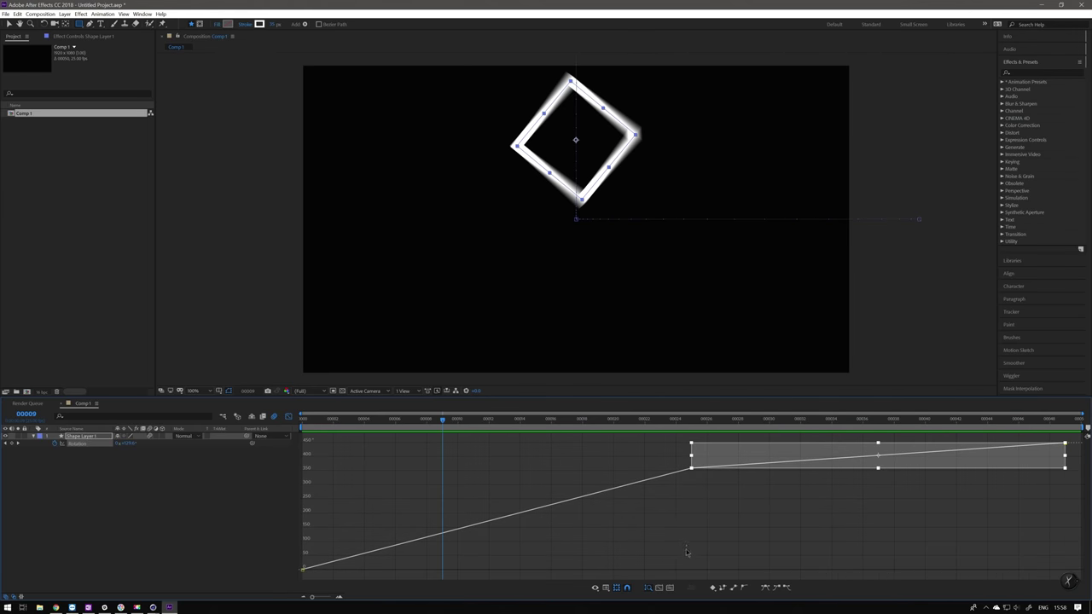
left_click(766, 588)
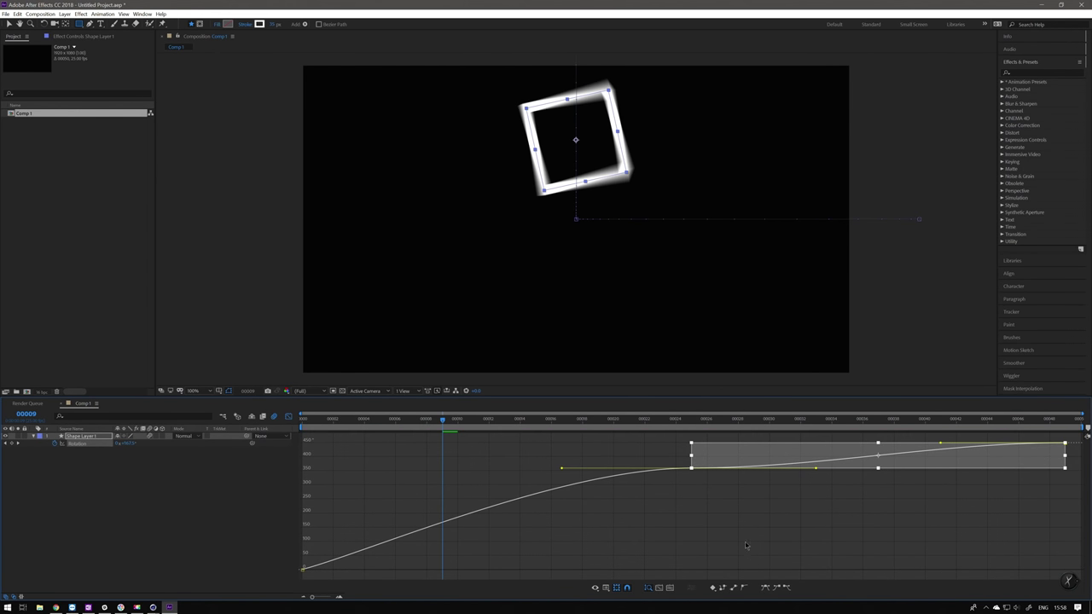
left_click(725, 540)
Raise the outgoing handle of the first rotation keyframe for a steep, fast start, and preview the spin.
key("q")
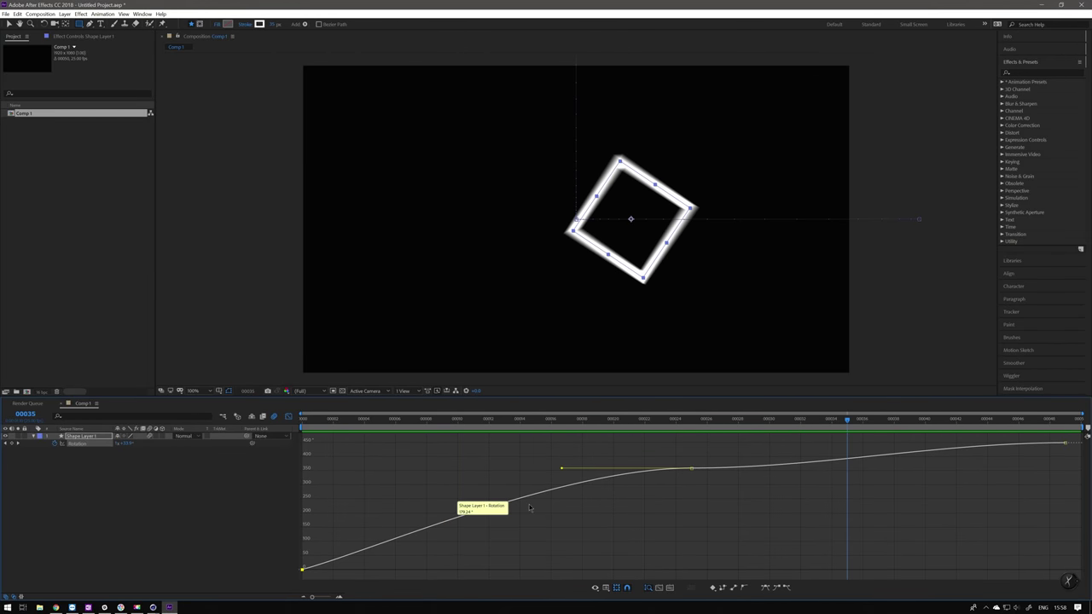
left_click_drag(531, 508, 381, 469)
key("space")
left_click(378, 544)
key("space")
Reshape the rotation curve between frames 25 and 49 by adjusting both keyframes' handles, previewing each change.
left_click(1065, 443)
left_click_drag(941, 443, 953, 468)
key("space")
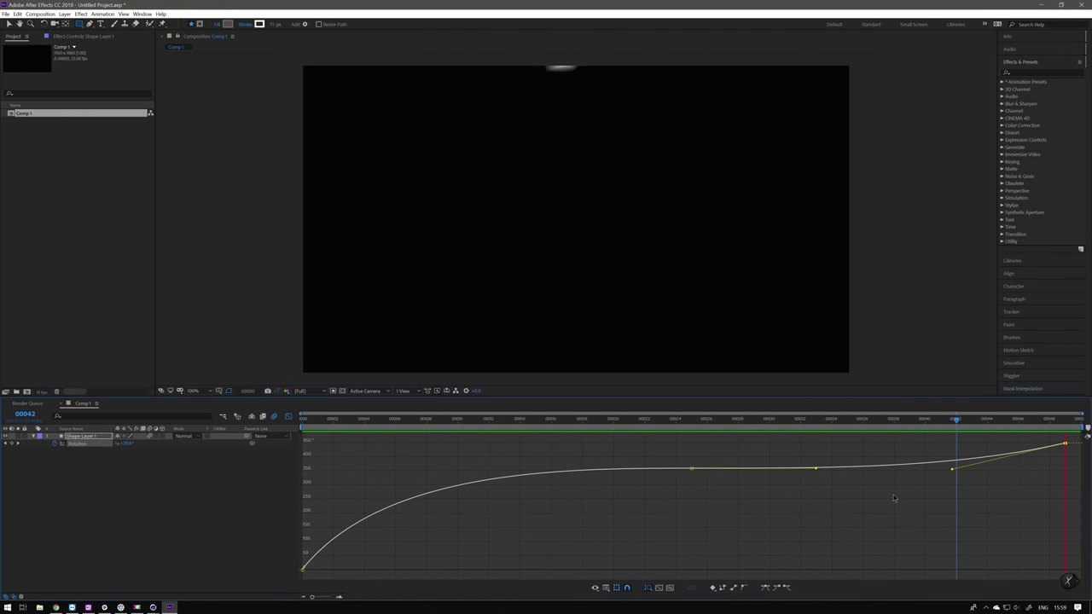
key("space")
left_click_drag(816, 468, 694, 443)
key("space")
left_click_drag(952, 474, 955, 510)
key("space")
key("space")
key("space")
Shape a backward dip in the rotation curve with a lower keyframe at about frame 29, shorten frame 25's outgoing handle, and preview.
left_click_drag(694, 443, 754, 509)
key("space")
key("space")
key("space")
key("space")
left_click(770, 475, "ctrl")
left_click_drag(700, 468, 729, 468)
key("space")
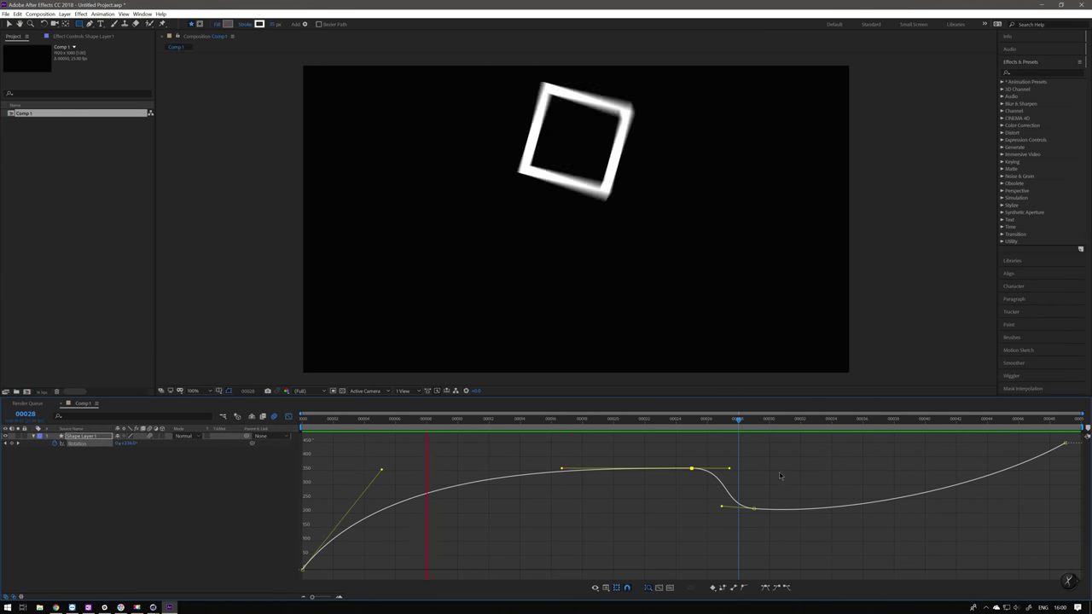
Quit After Effects, switch to Premiere Pro and create a new project.
key("ctrl+q")
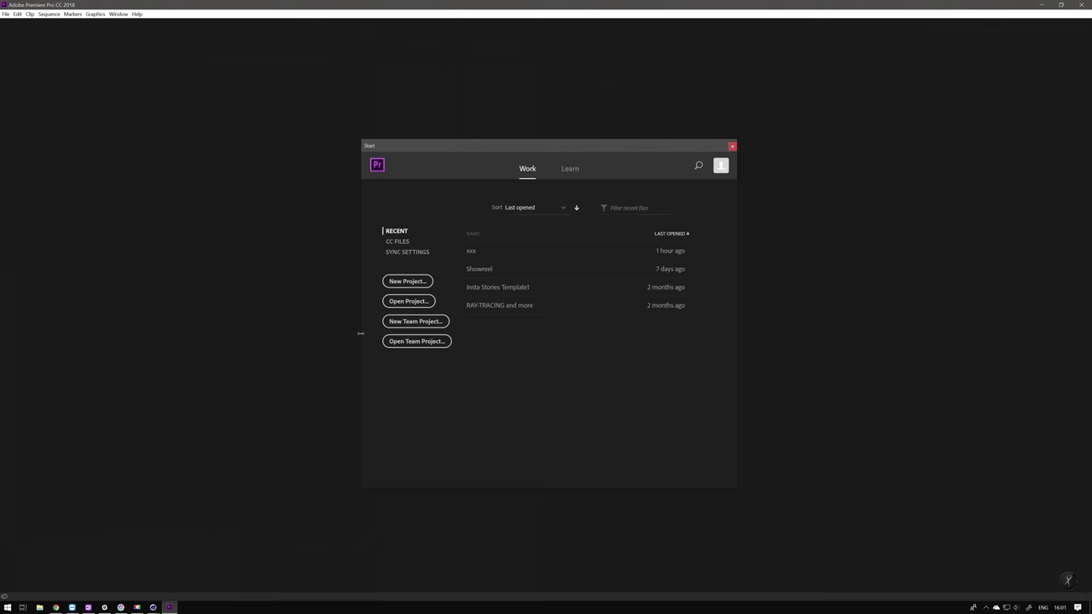
left_click(420, 282)
left_click(611, 430)
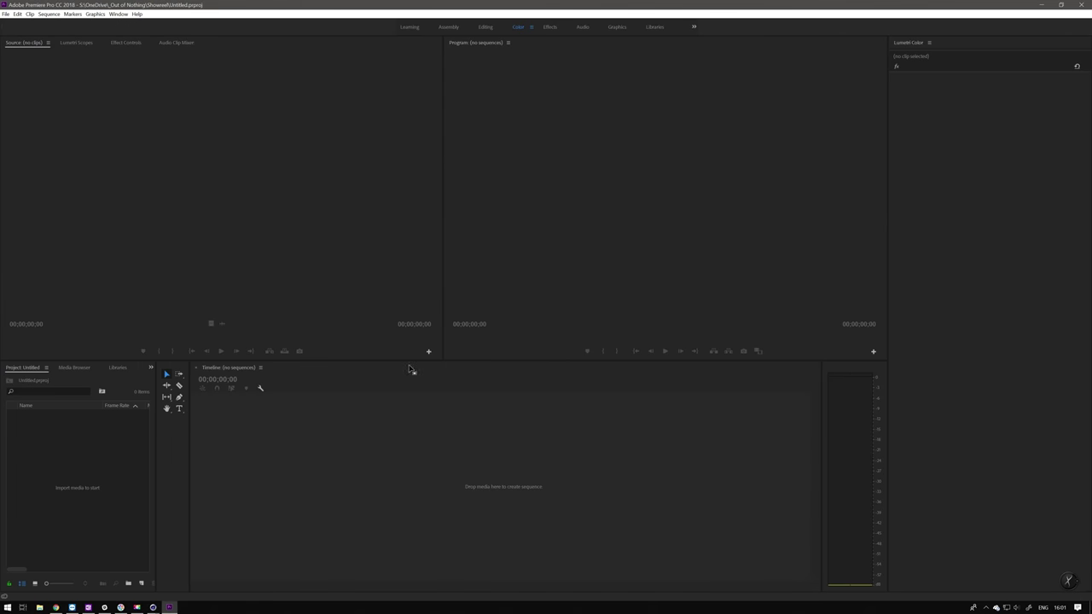
Create a new sequence with the default settings and show the project's contents.
left_click(6, 13)
mouse_move(18, 23)
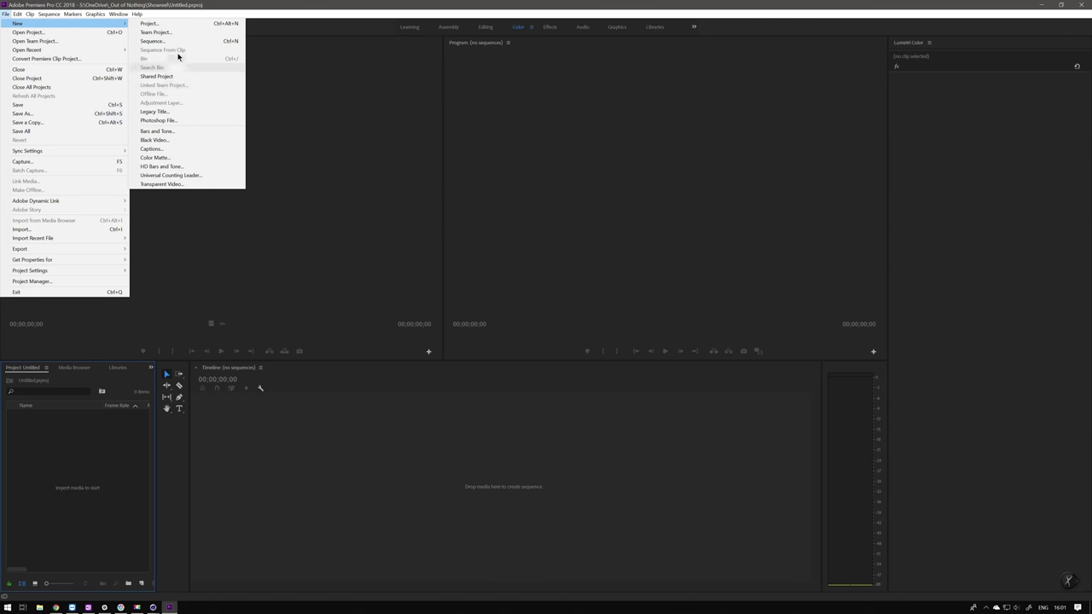
left_click(177, 54)
left_click(614, 441)
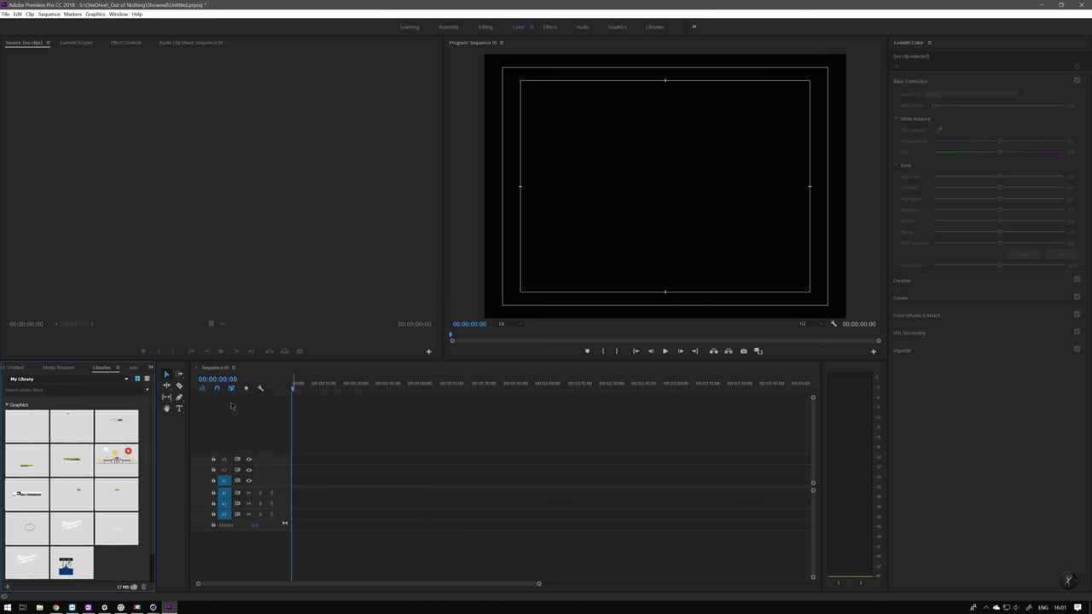
left_click(16, 368)
Add a text box reading TEST to the frame and center-align its text.
left_click(178, 409)
left_click_drag(578, 149, 754, 244)
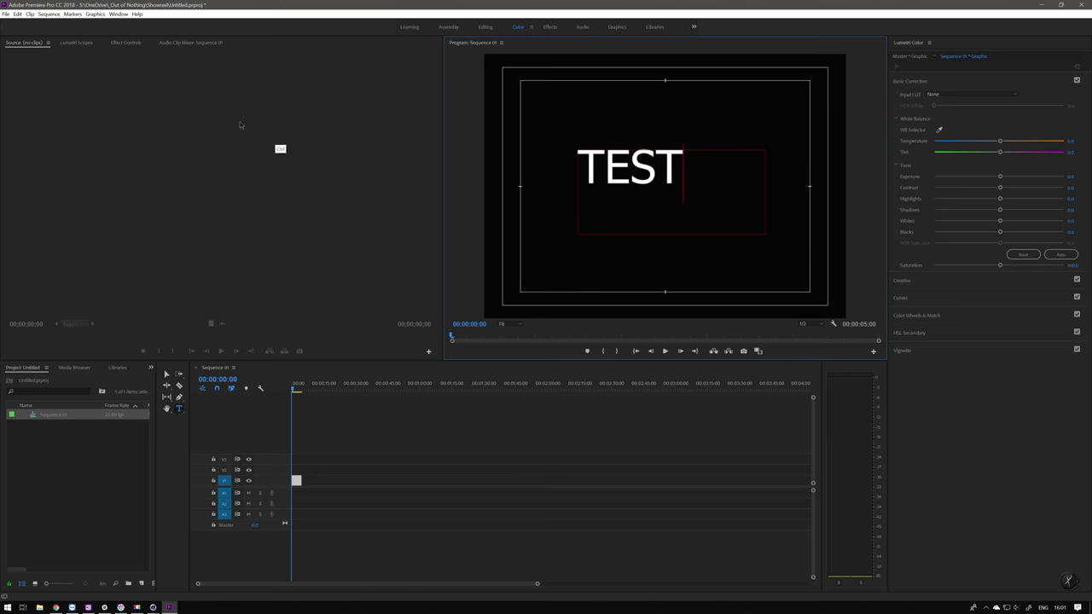
key("ctrl+a")
left_click(126, 43)
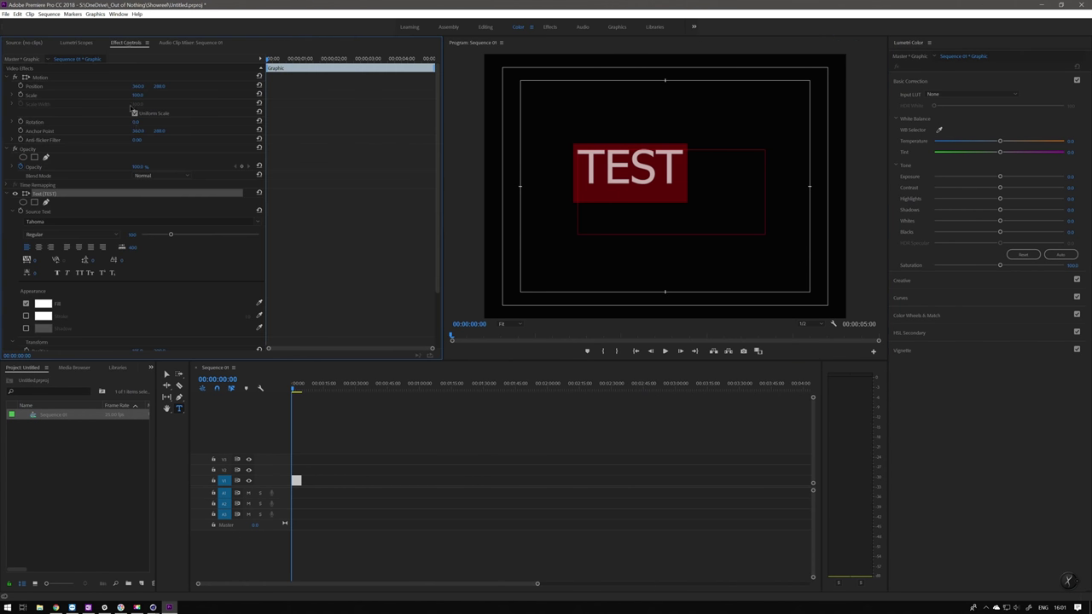
left_click(39, 248)
Show the Essential Graphics controls, center the TEST text in the frame, and select its clip in the sequence.
left_click(118, 14)
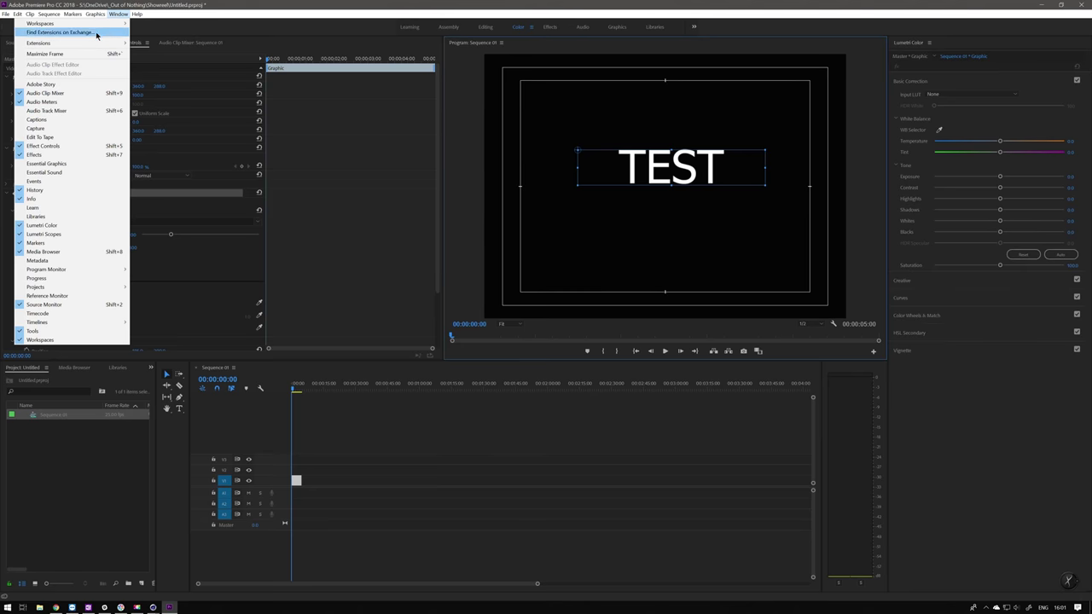
mouse_move(98, 26)
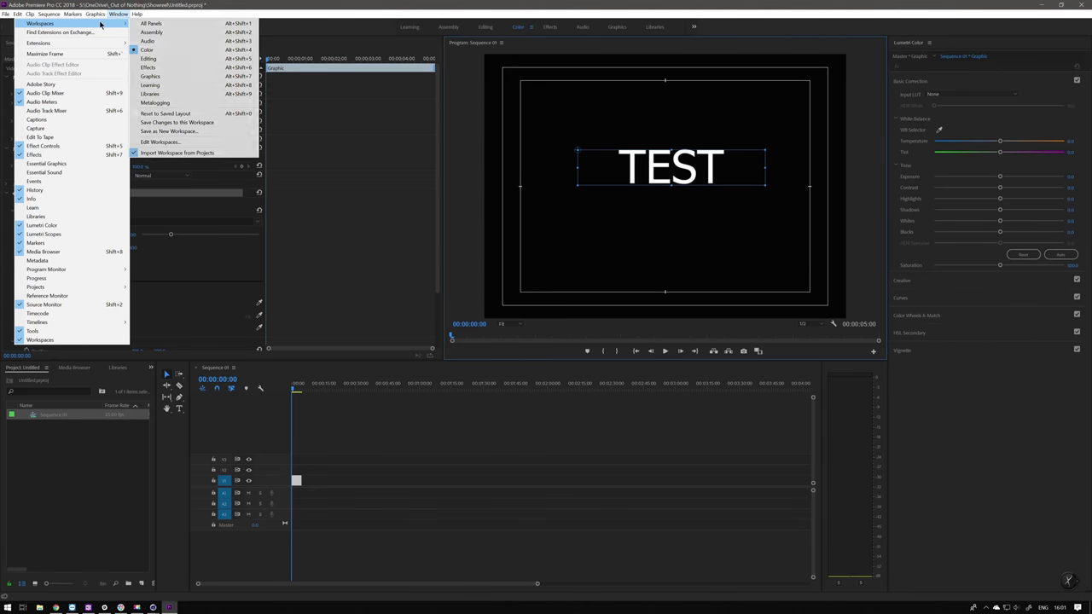
left_click(46, 163)
left_click(924, 56)
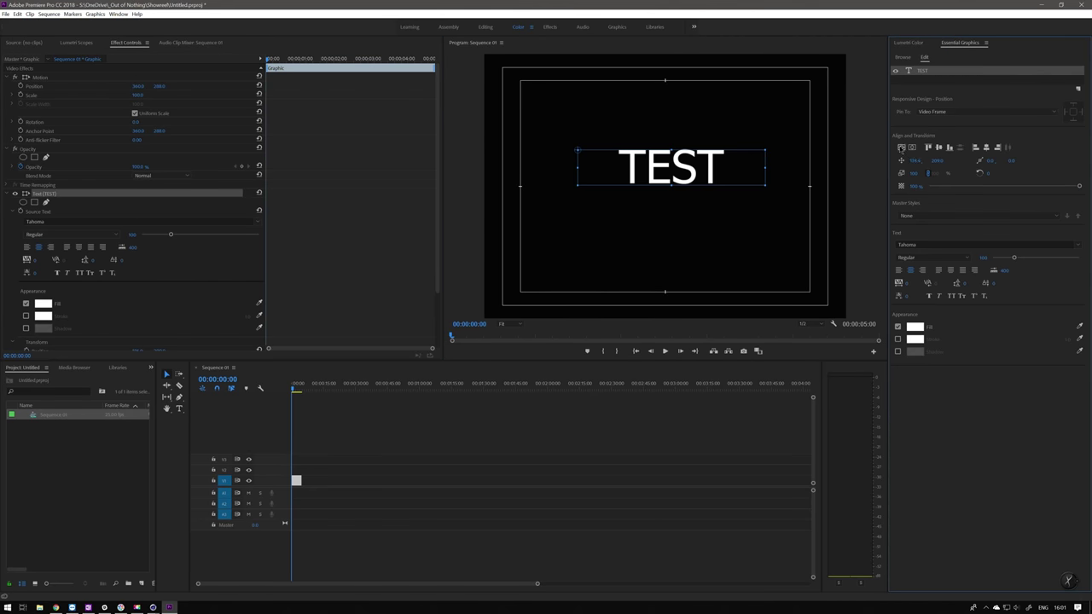
left_click(296, 479)
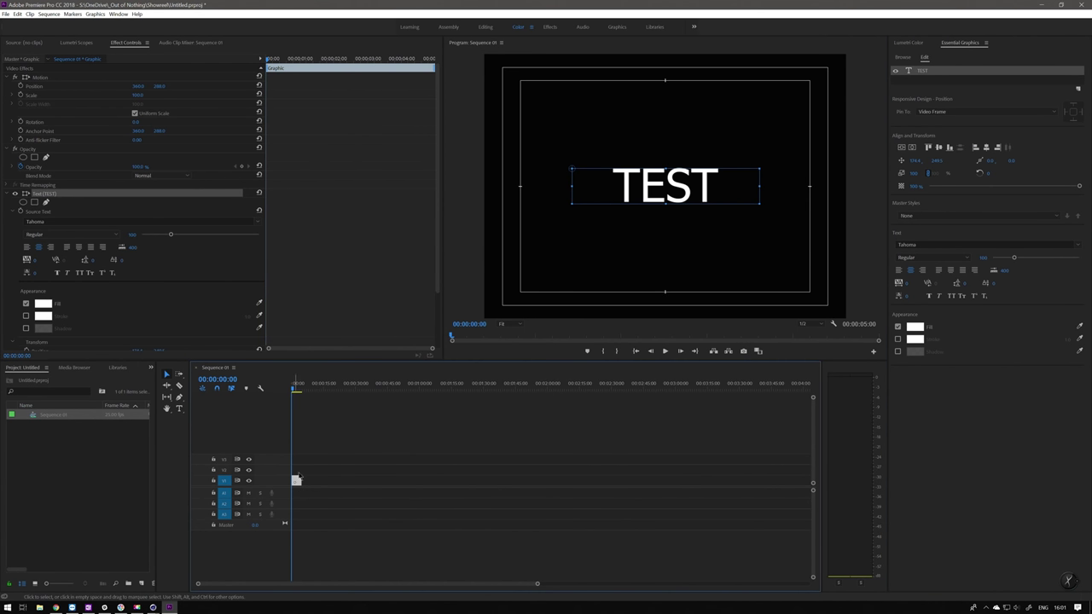
Center the TEST text vertically and horizontally in the frame and reselect it.
left_click(902, 147)
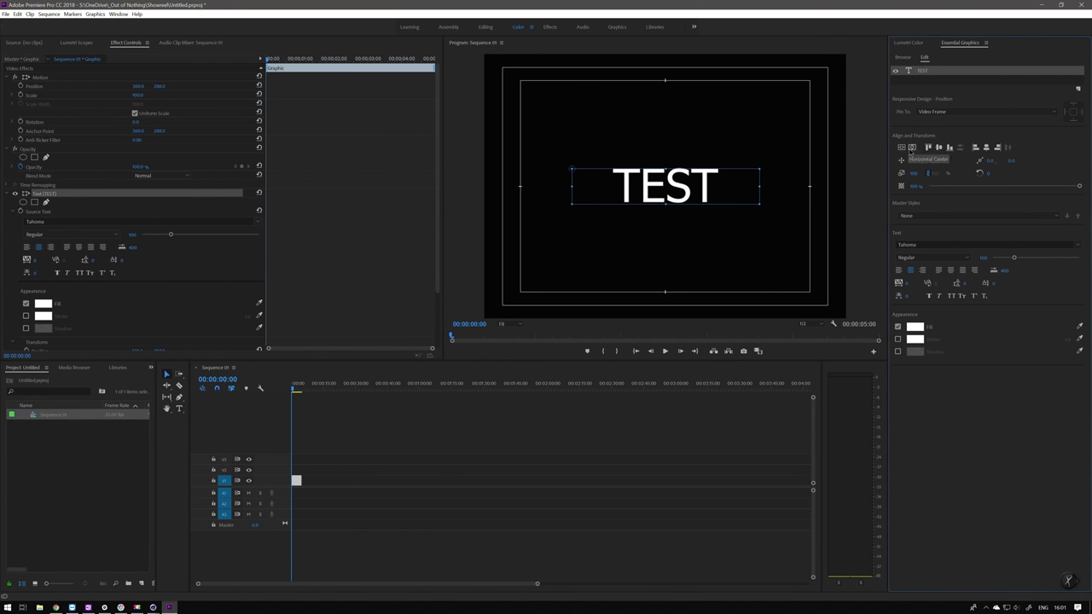
left_click(672, 239)
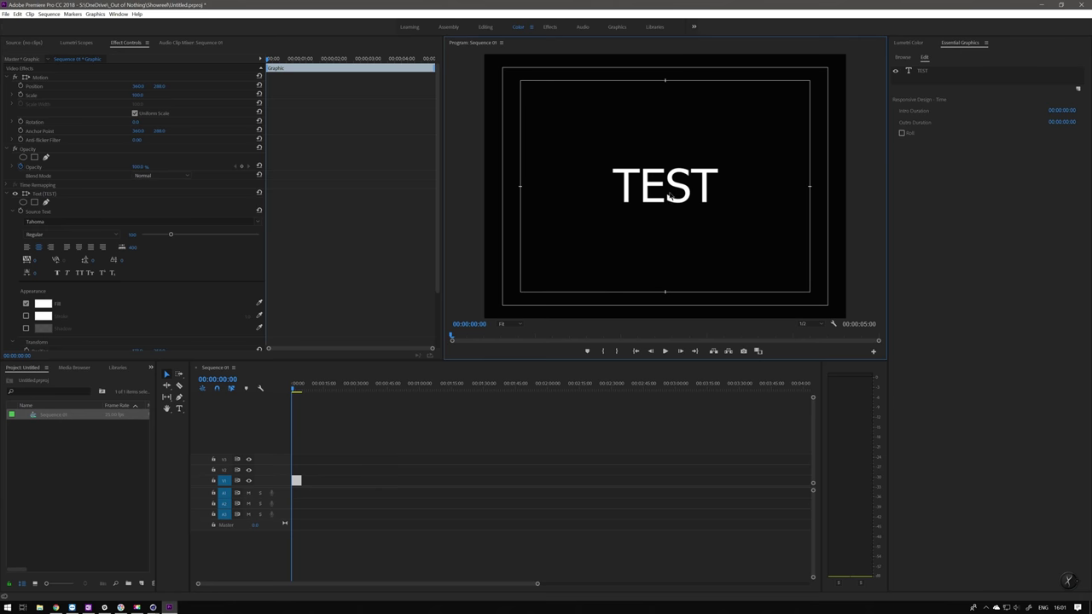
left_click(671, 197)
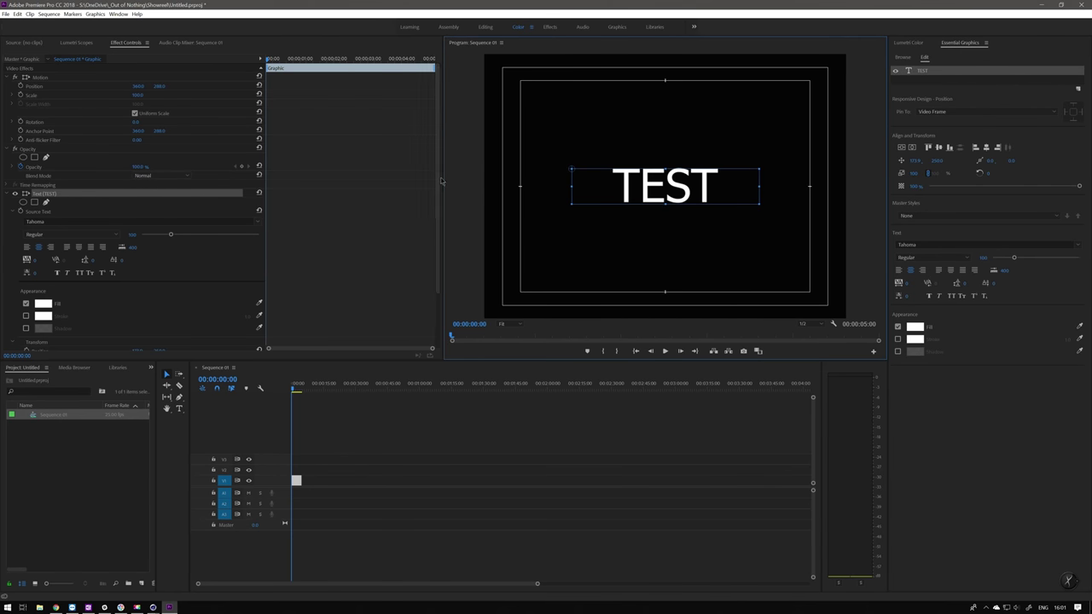
Examine the Position setting in the TEST text's own Transform properties and collapse that group.
left_click_drag(441, 180, 433, 246)
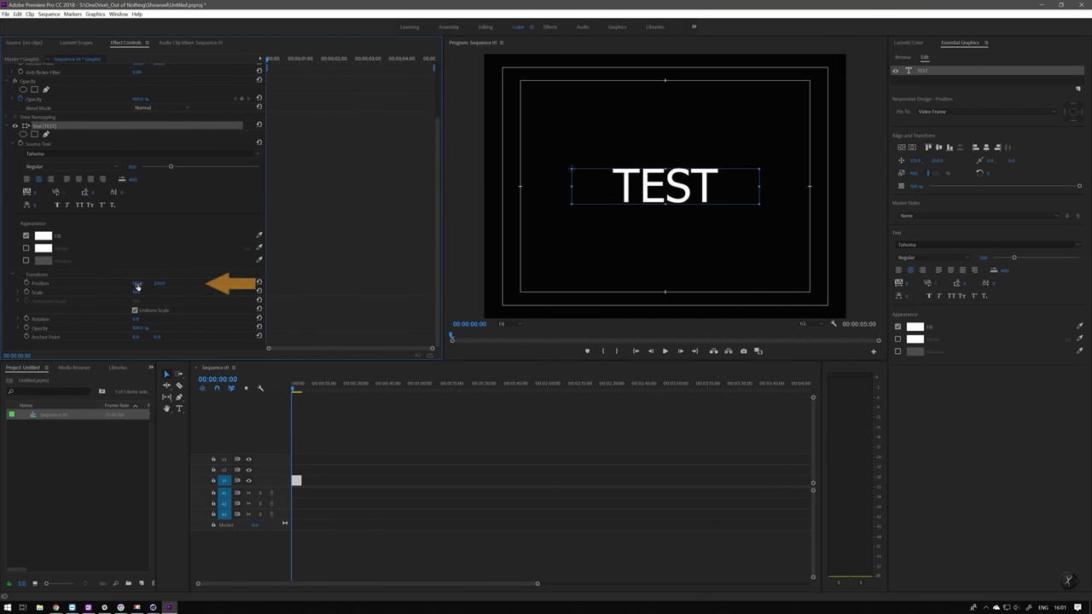
mouse_move(137, 286)
left_mouse_down()
mouse_move(115, 287)
mouse_move(202, 285)
mouse_move(117, 290)
mouse_move(195, 292)
mouse_move(142, 293)
left_mouse_up()
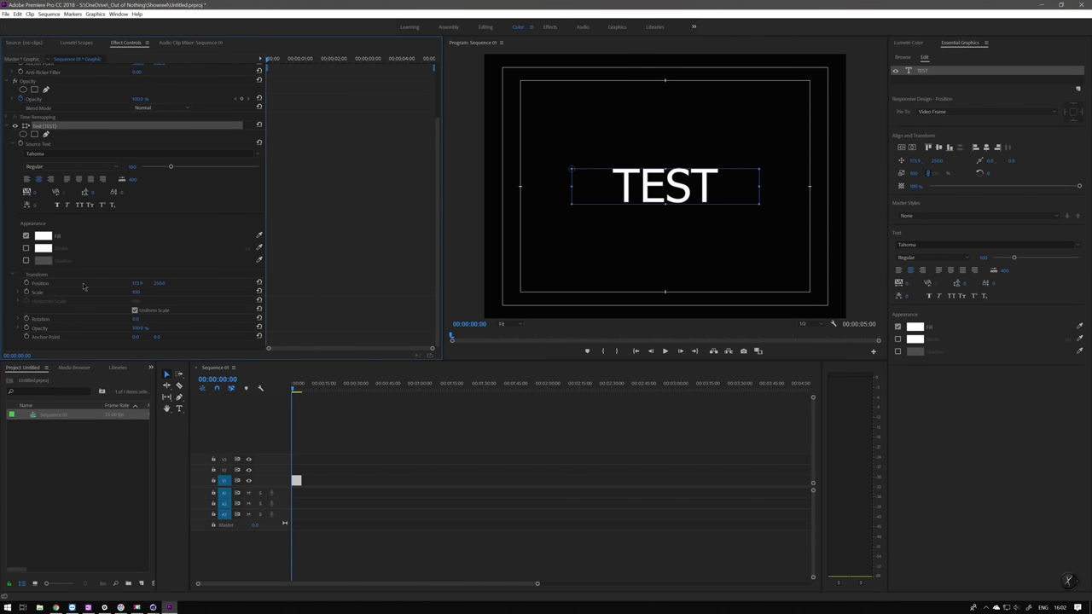
left_click(12, 276)
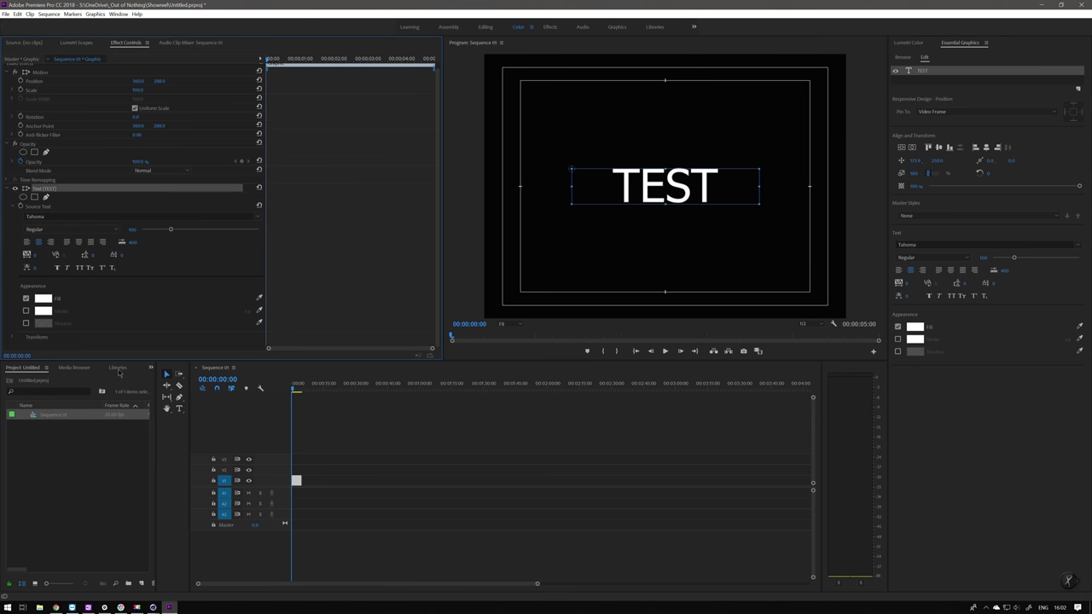
Search the effects for "transform" and apply the Distort Transform effect to the TEST clip.
left_click(151, 369)
left_click(164, 414)
left_click(52, 378)
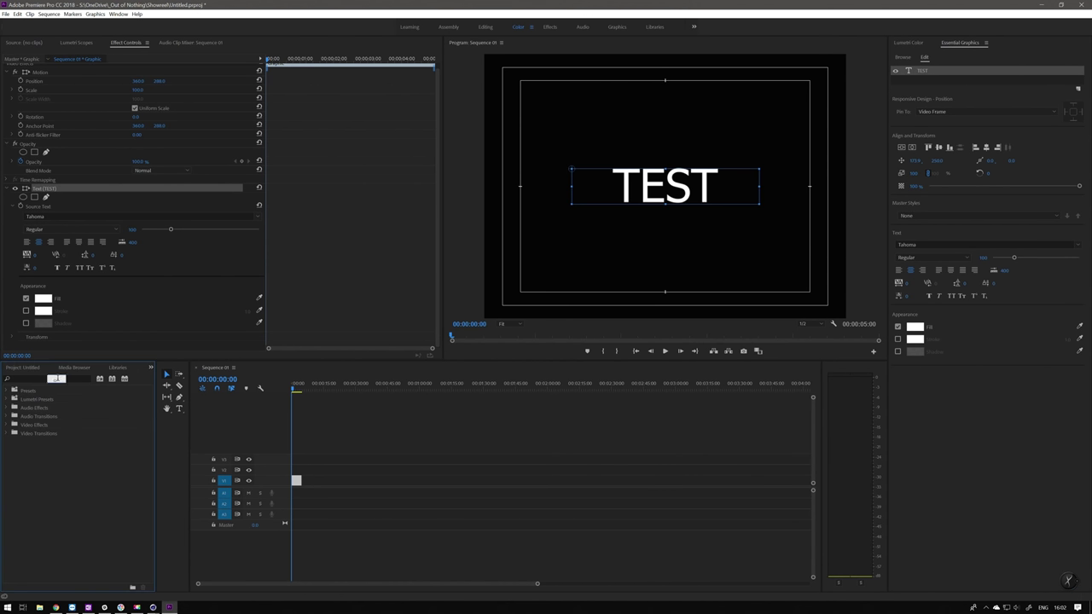
type("transform")
left_click(40, 443)
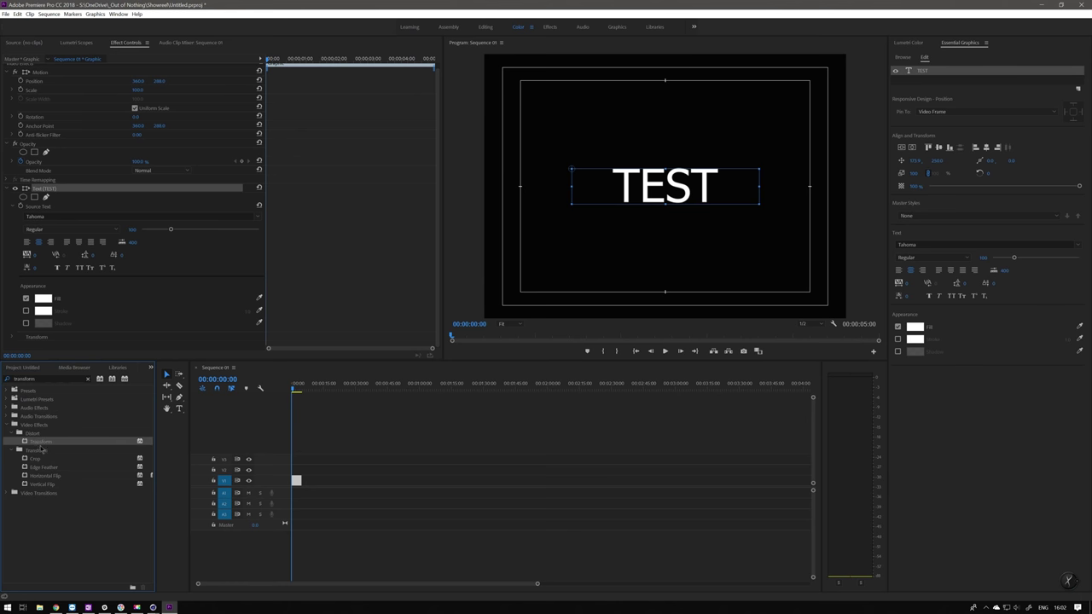
left_click_drag(296, 480, 297, 480)
Keyframe the Transform effect's Position so TEST moves from beyond the frame's right edge at 0 seconds to the center at about 1 second.
left_click_drag(538, 583, 383, 583)
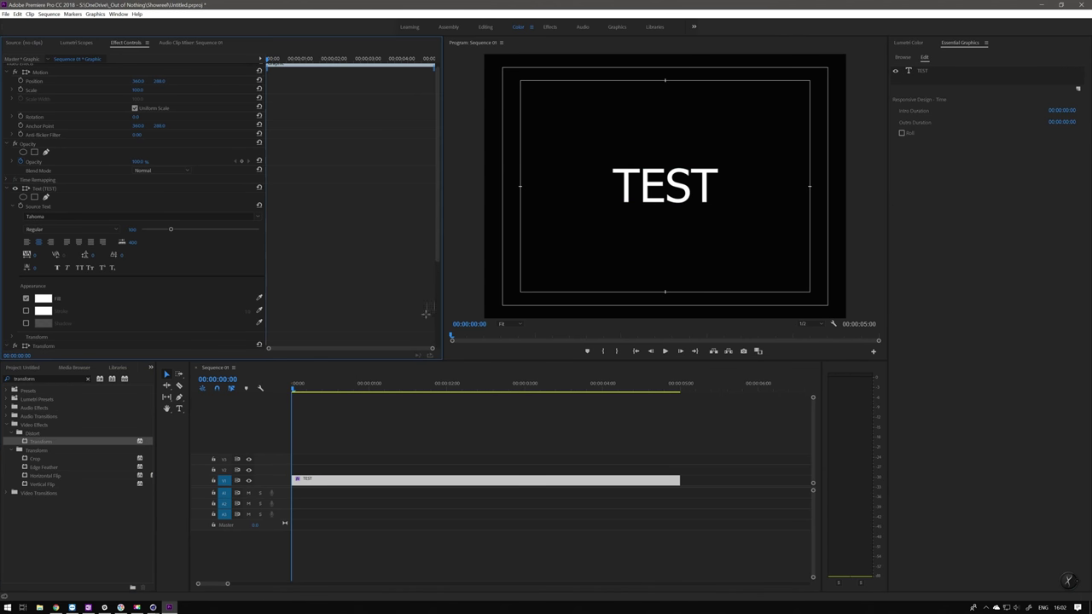
left_click_drag(440, 254, 341, 320)
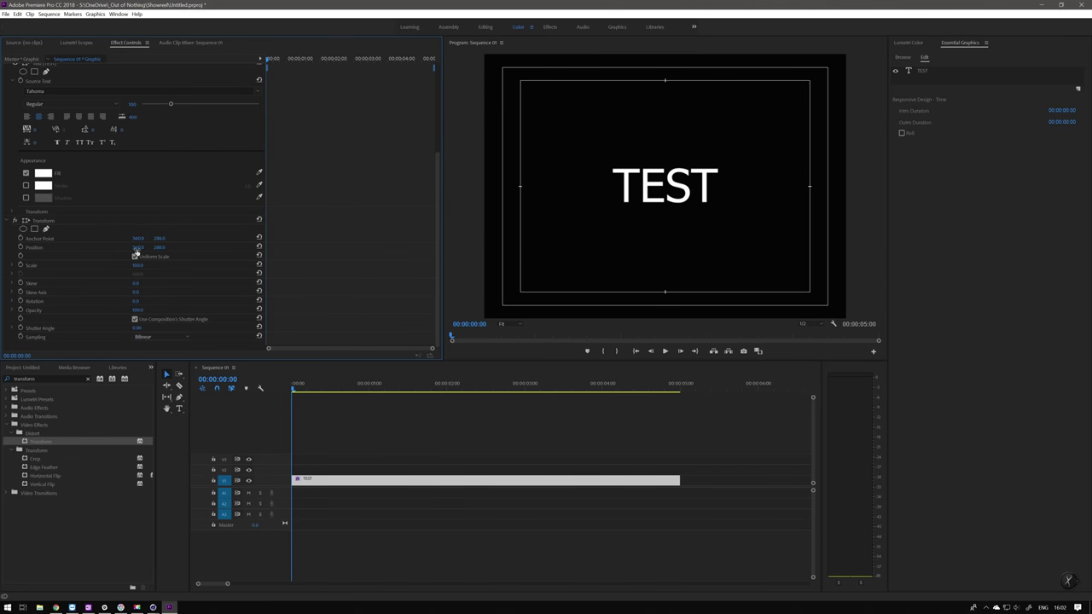
left_click(398, 386)
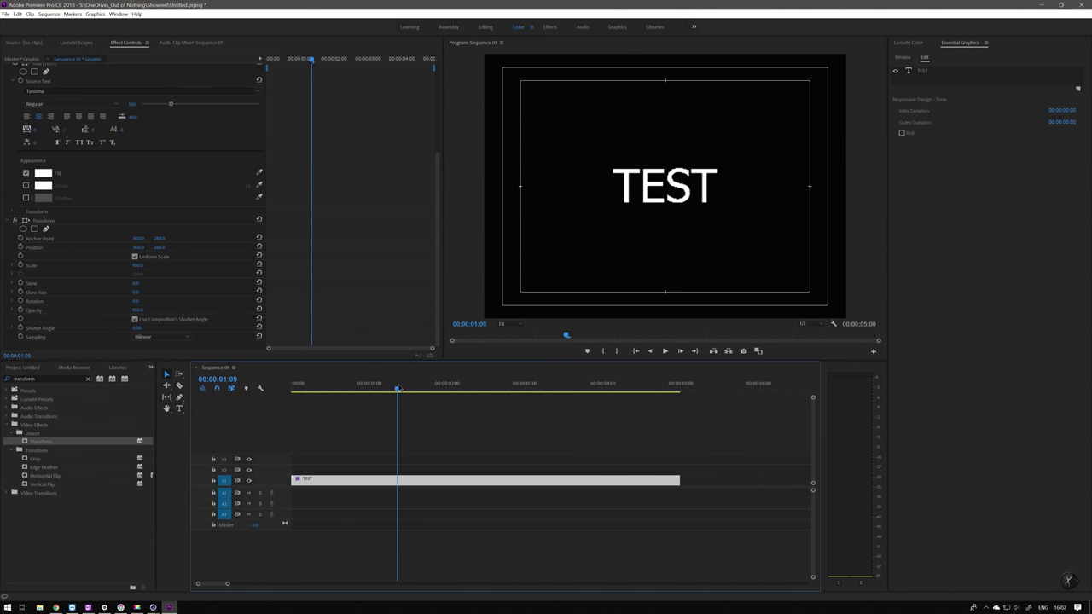
left_click_drag(365, 385, 292, 386)
left_click(21, 246)
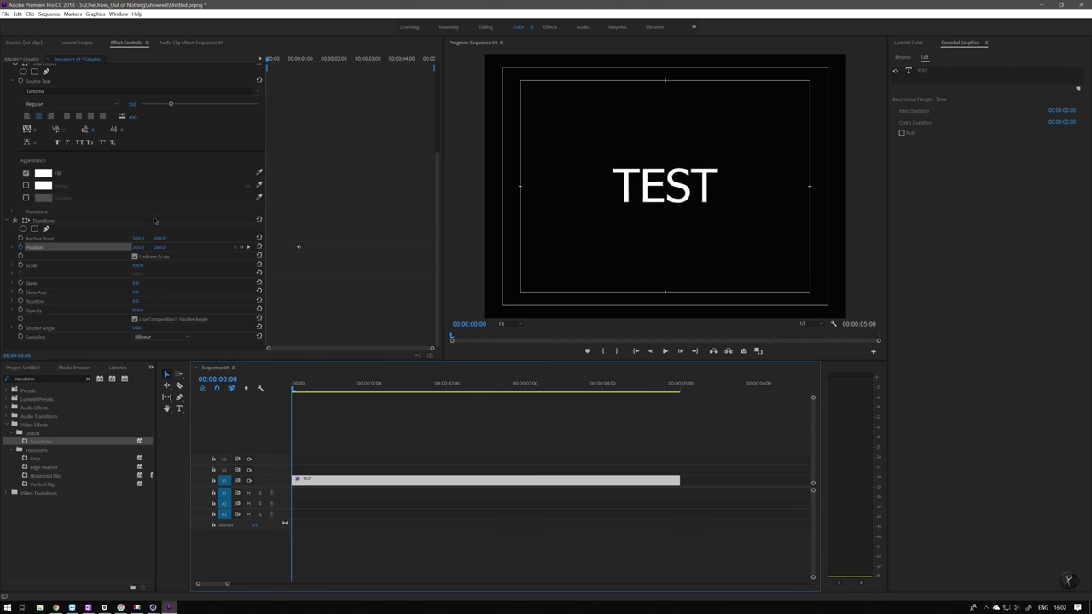
left_click_drag(137, 248, 344, 276)
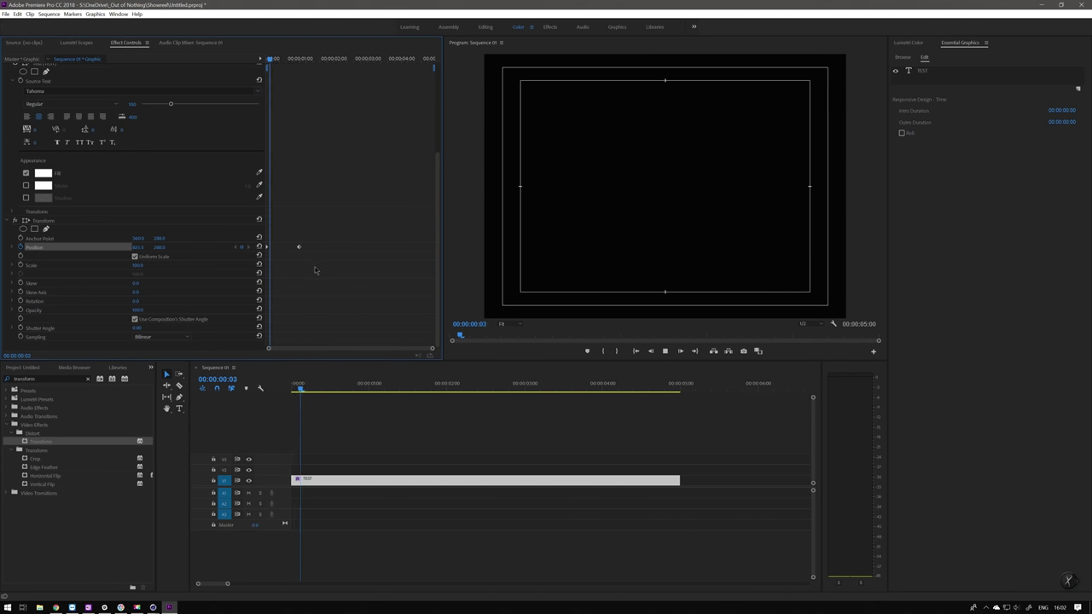
Play the TEST title's linear slide-in from the start of the sequence several times.
key("space")
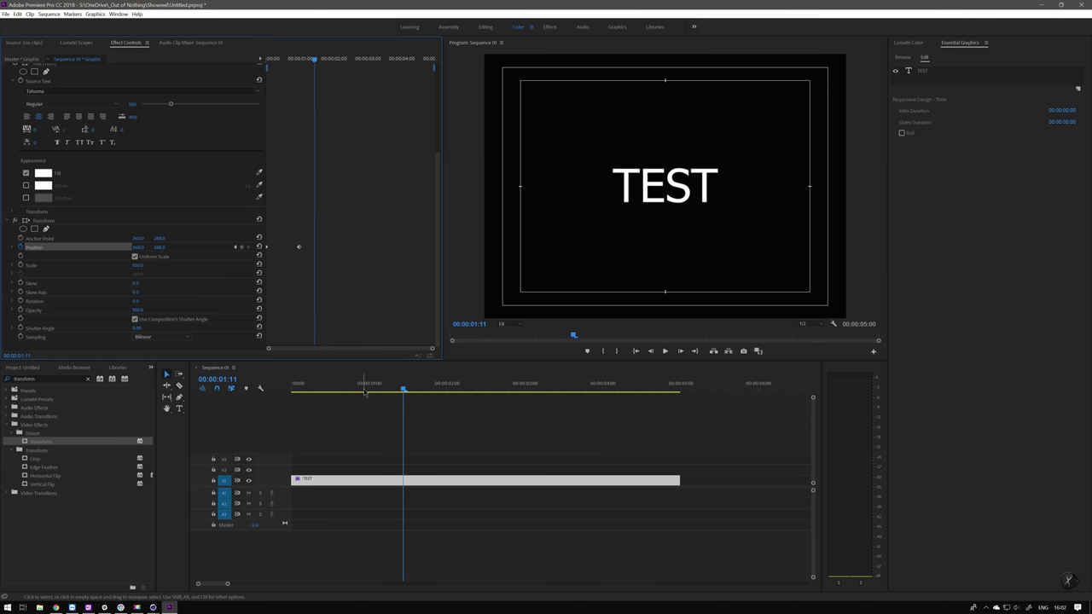
left_click_drag(364, 391, 290, 395)
key("space")
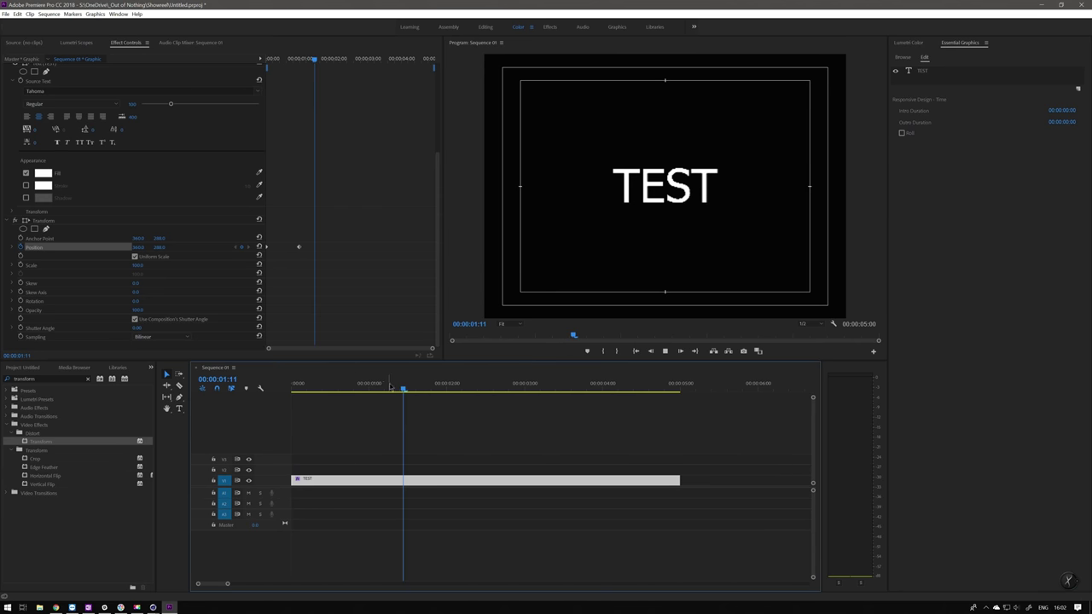
key("space")
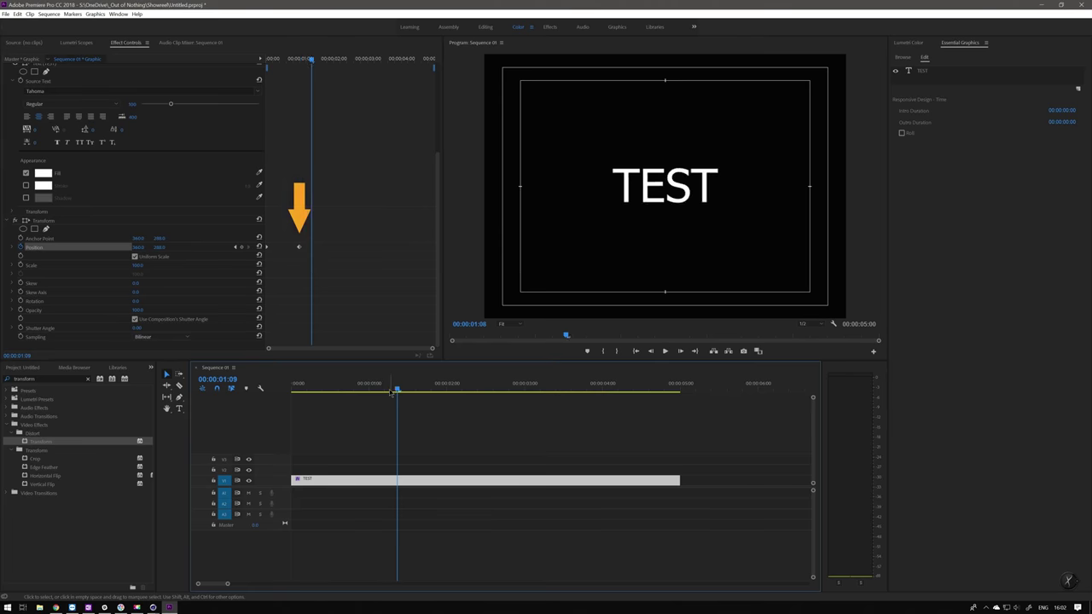
left_click_drag(390, 392, 291, 393)
key("space")
key("space")
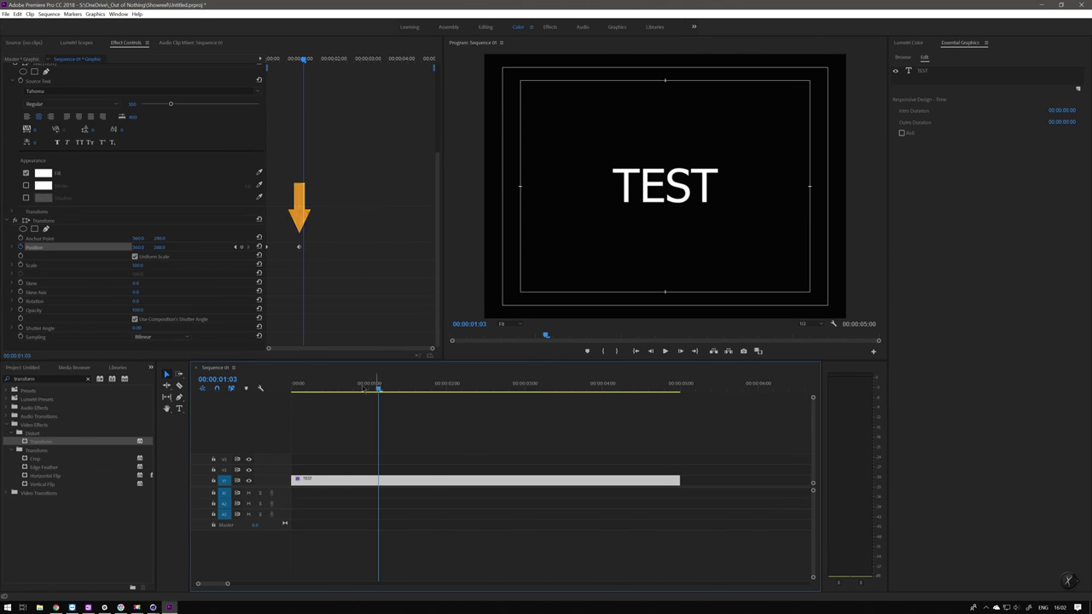
Set the temporal interpolation of both Transform Position keyframes to Bezier.
left_click(361, 386)
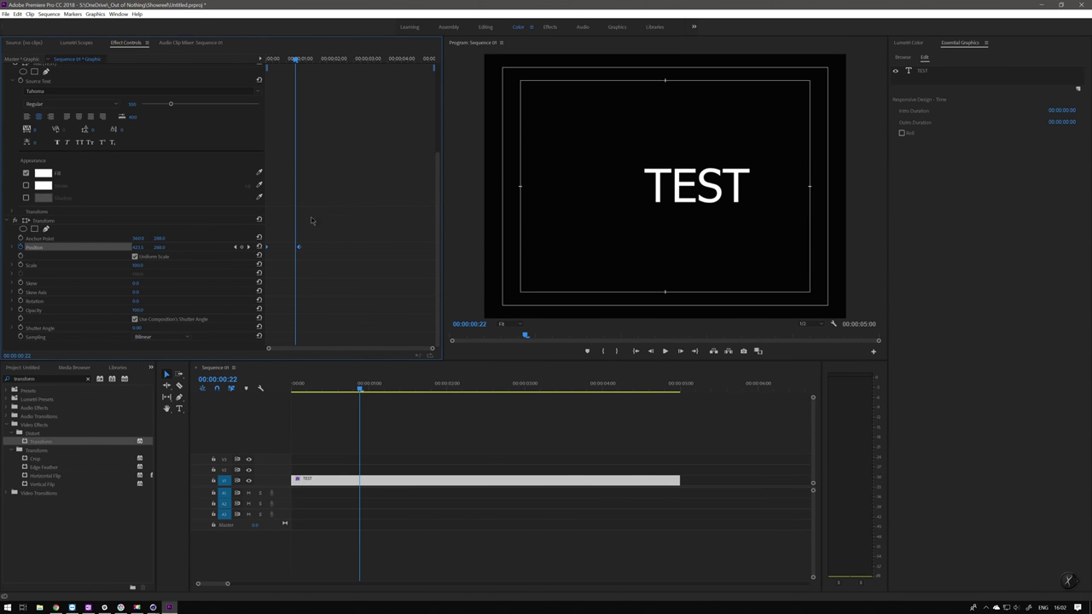
right_click(298, 248)
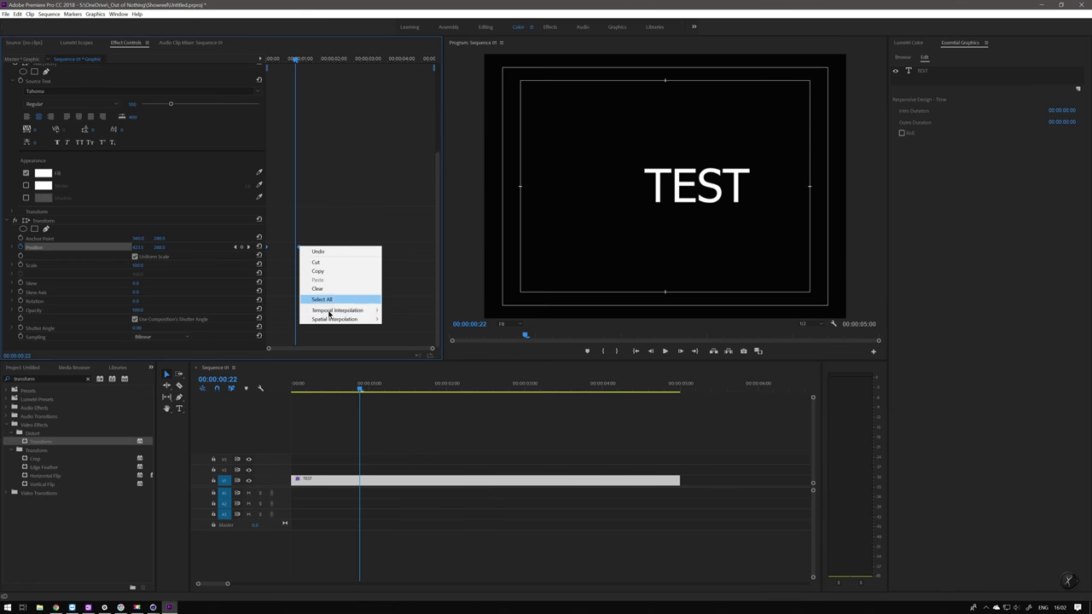
mouse_move(338, 314)
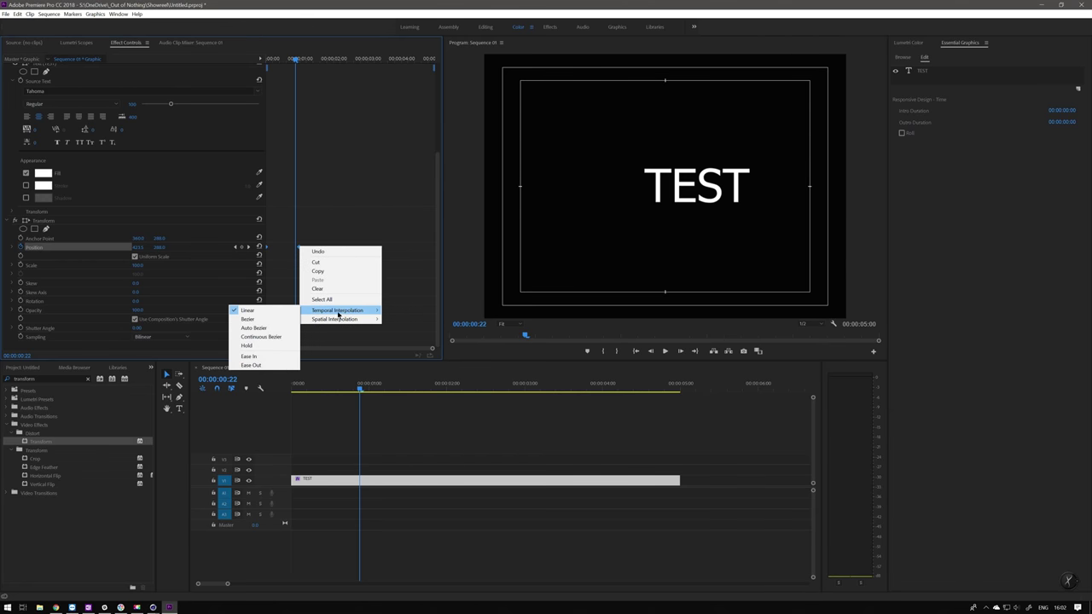
left_click(247, 319)
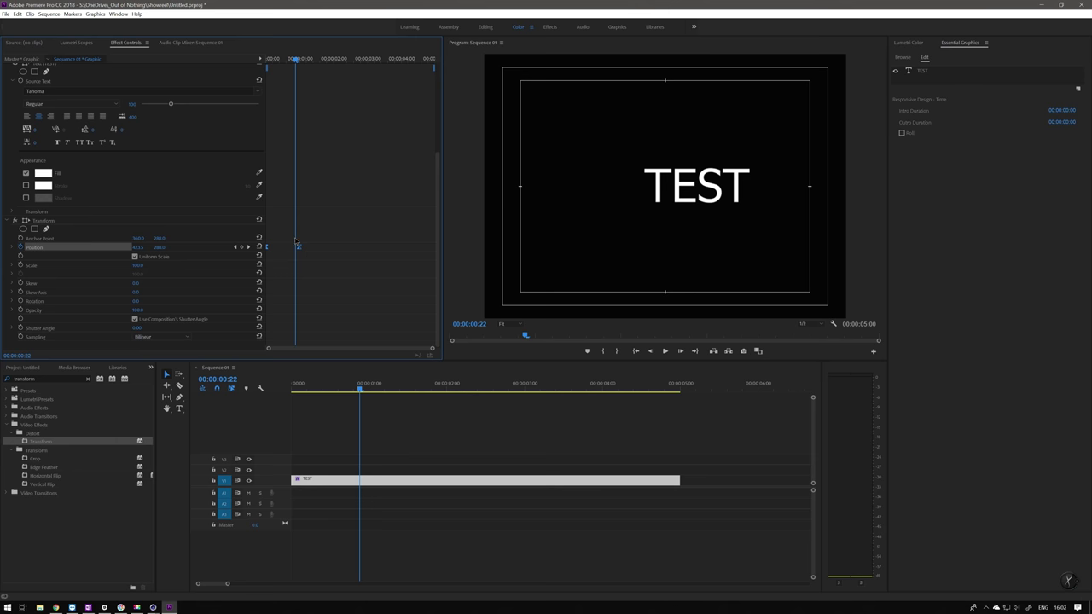
Replay the slide-in from the beginning to examine the Bezier-interpolated motion.
key("Home")
key("space")
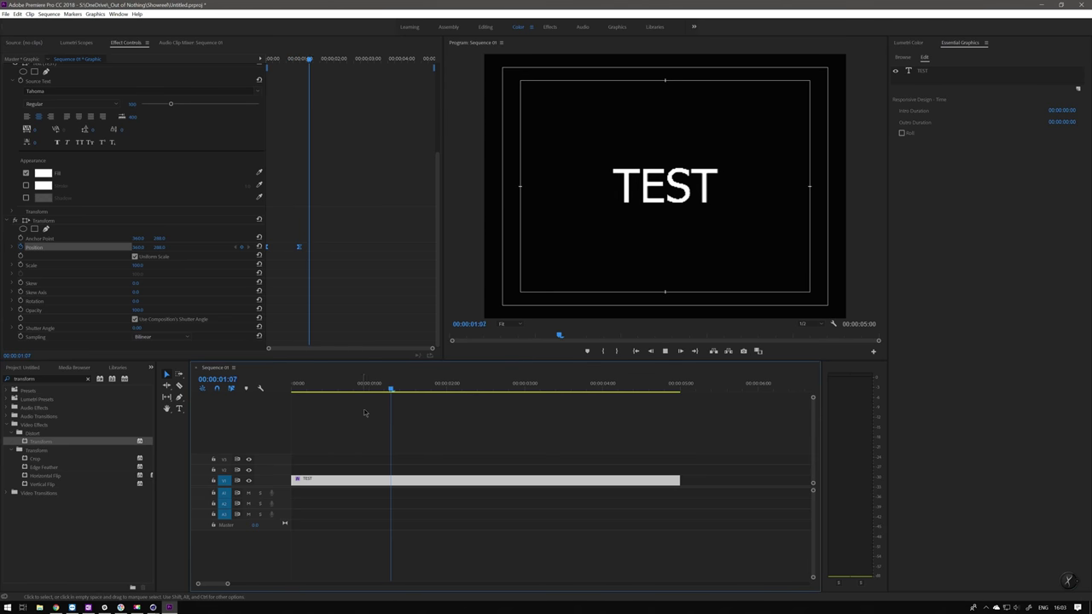
key("space")
left_click_drag(370, 383, 260, 389)
key("space")
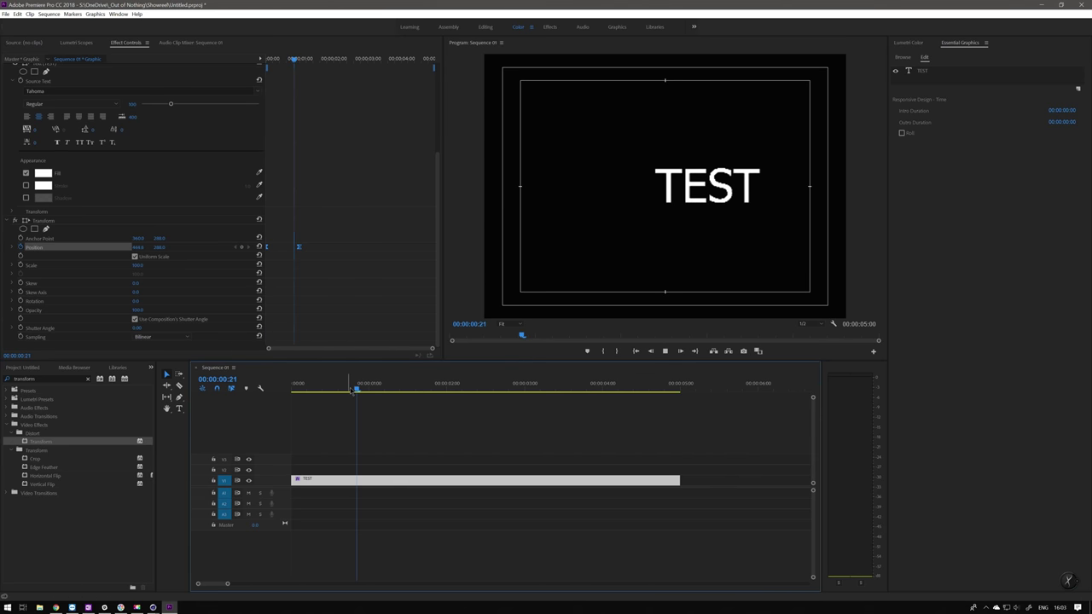
key("Home")
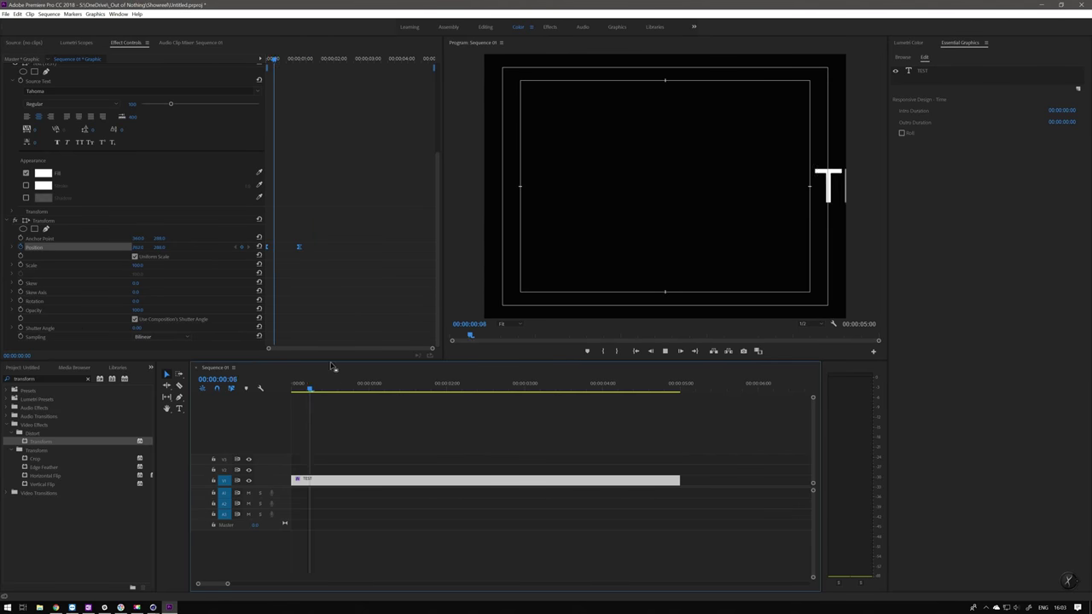
key("space")
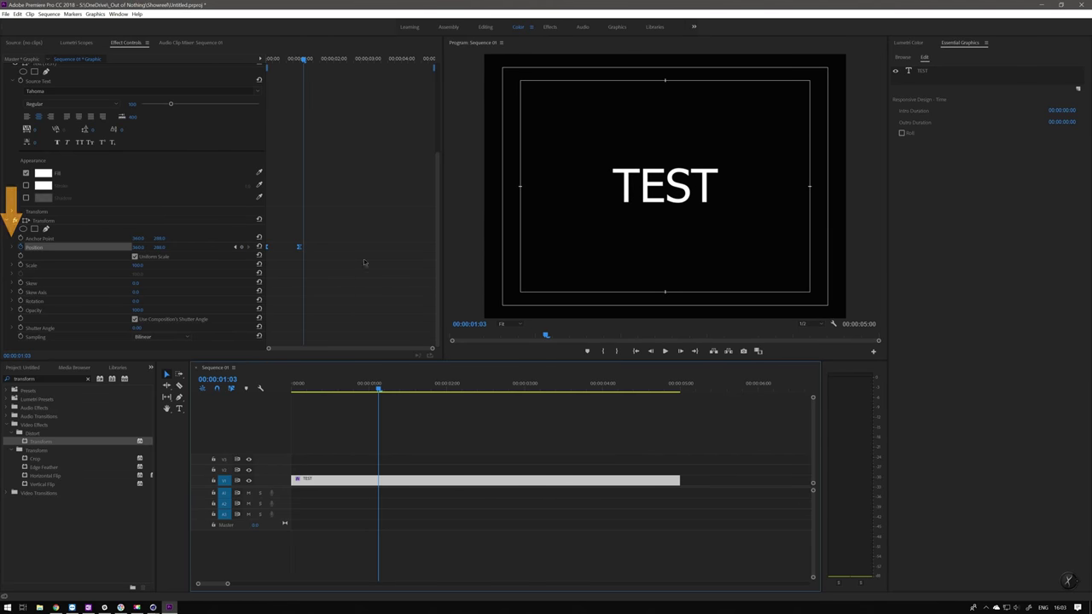
Show the Position velocity graph, shape it so the title enters fast and settles slowly, and preview the motion.
left_click(12, 247)
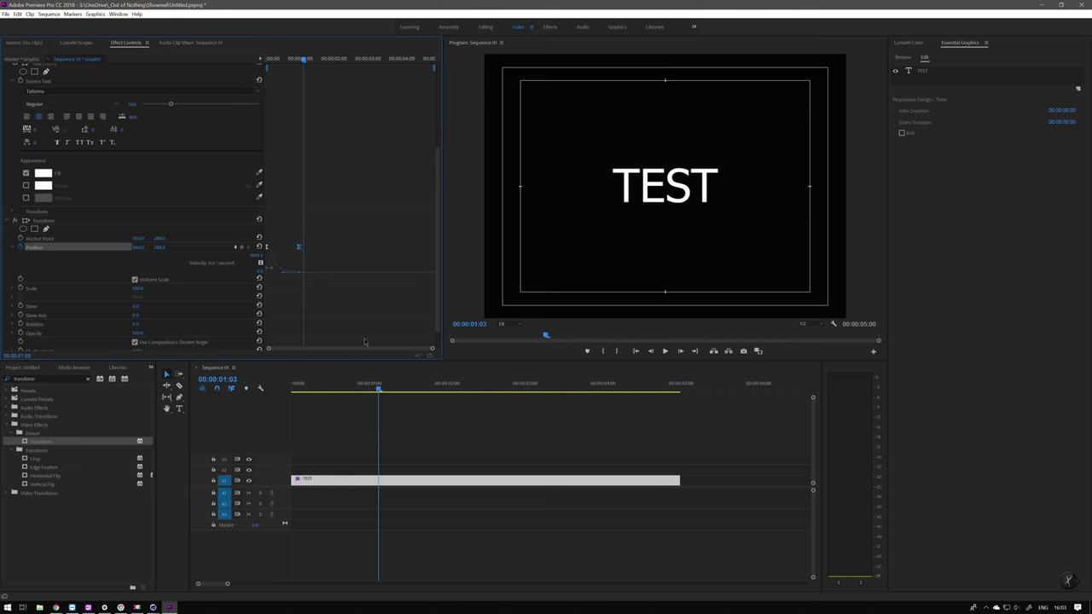
left_click_drag(378, 388, 278, 414)
key("space")
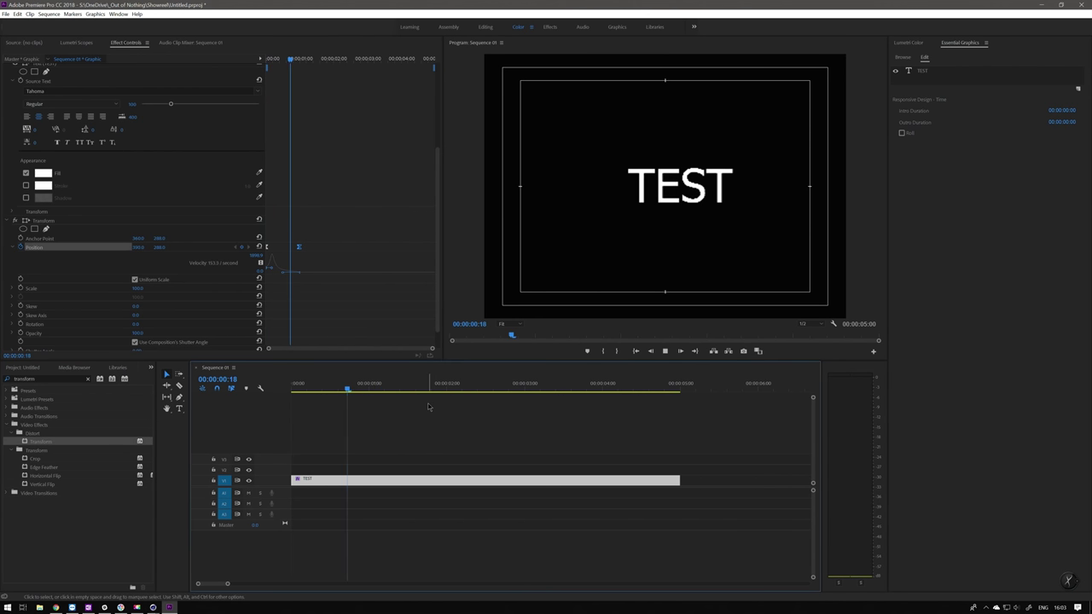
key("Home")
key("space")
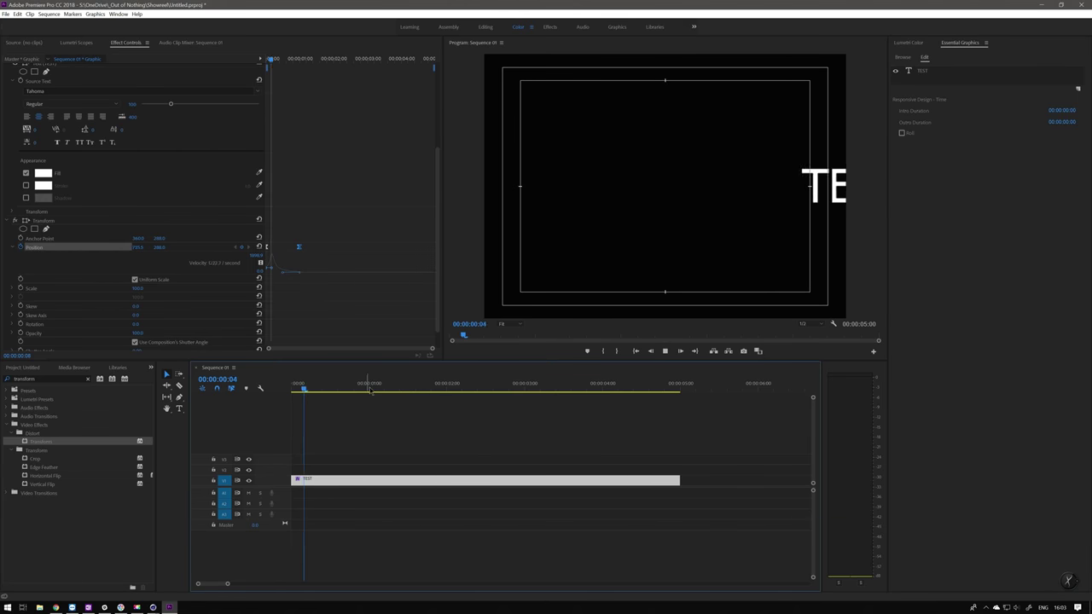
key("Home")
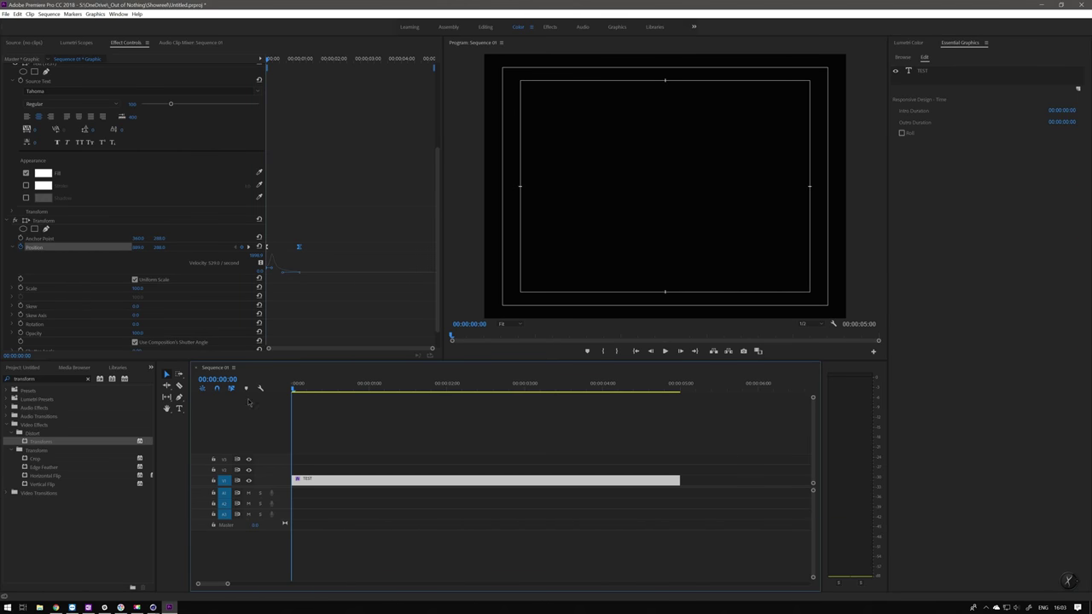
key("space")
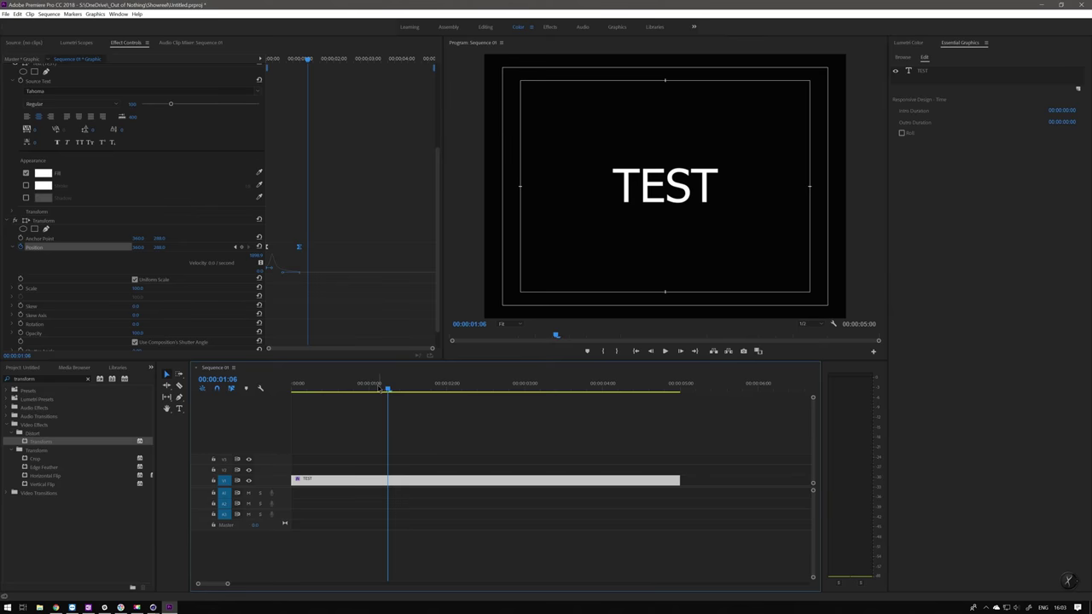
key("Home")
key("space")
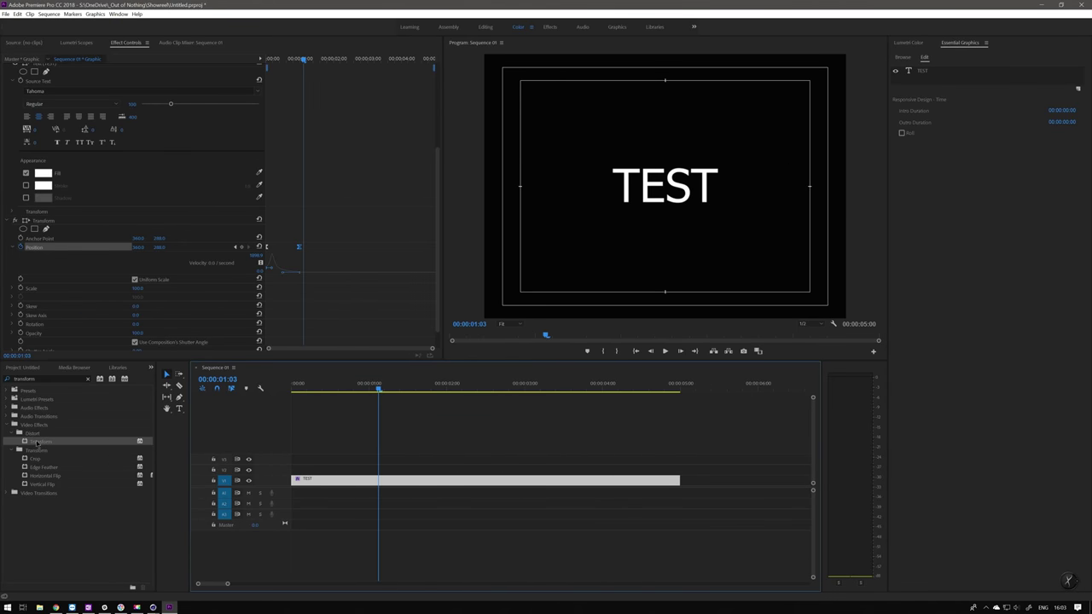
Set the Transform effect's Shutter Angle to 180 and preview the motion blur on the moving title.
scroll(425, 318, "down", 1)
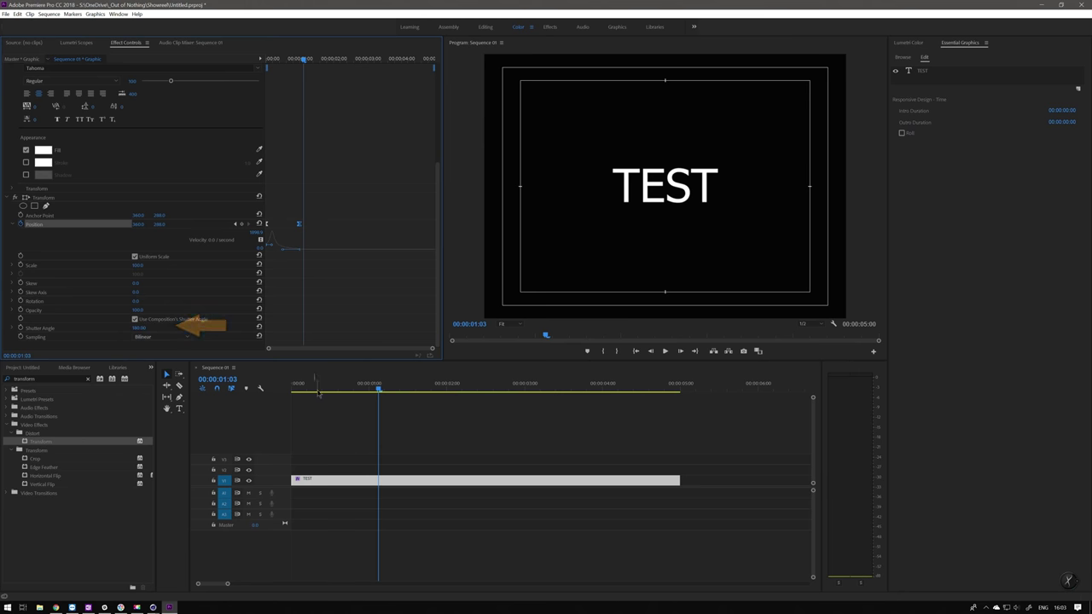
key("space")
mouse_move(317, 391)
left_mouse_down()
mouse_move(291, 391)
mouse_move(315, 389)
left_mouse_up()
key("space")
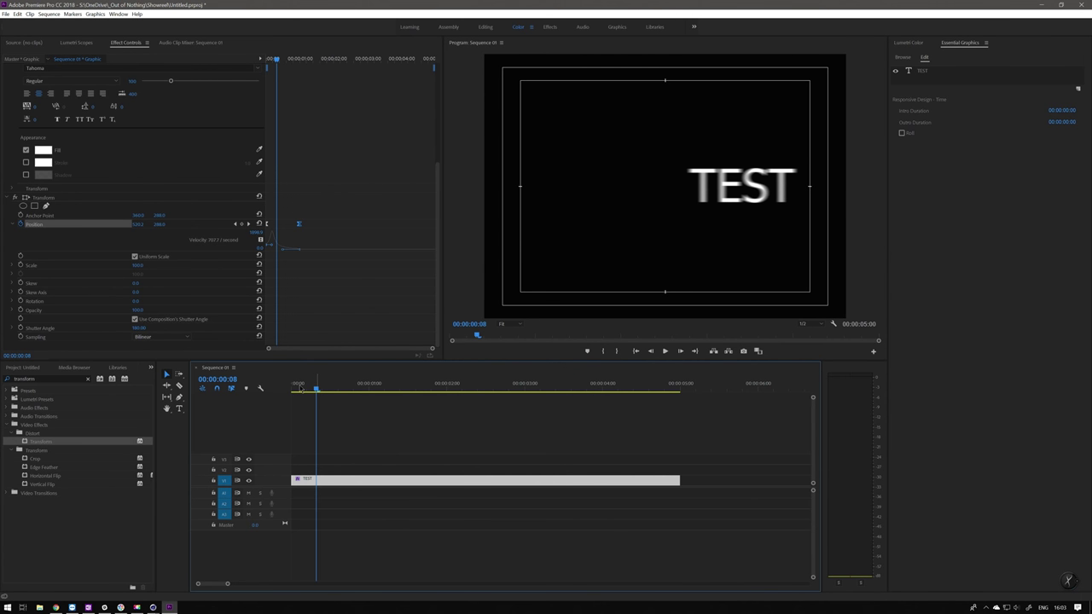
key("Home")
key("space")
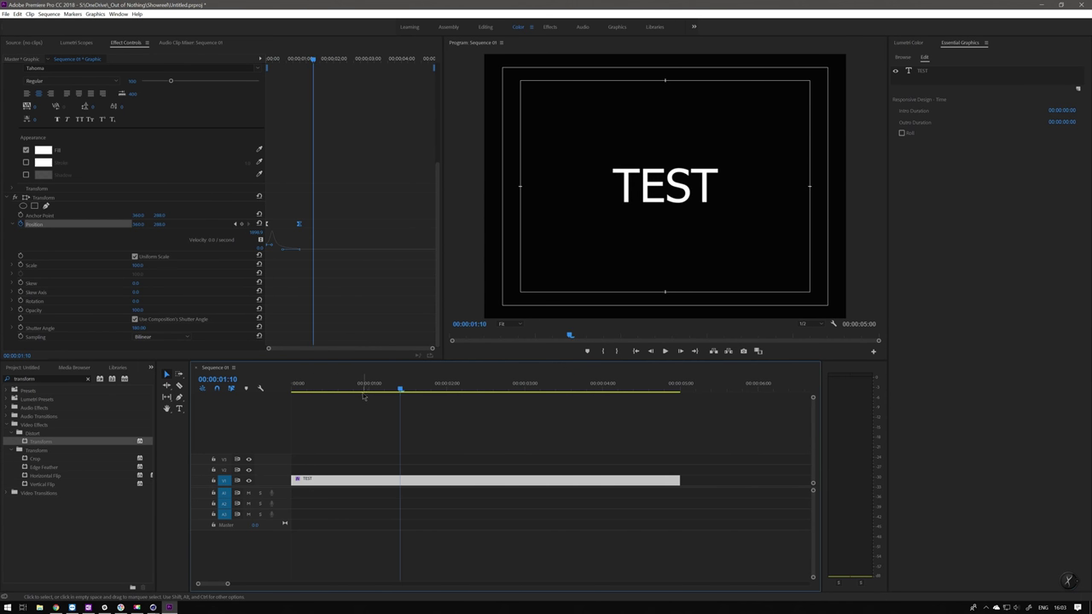